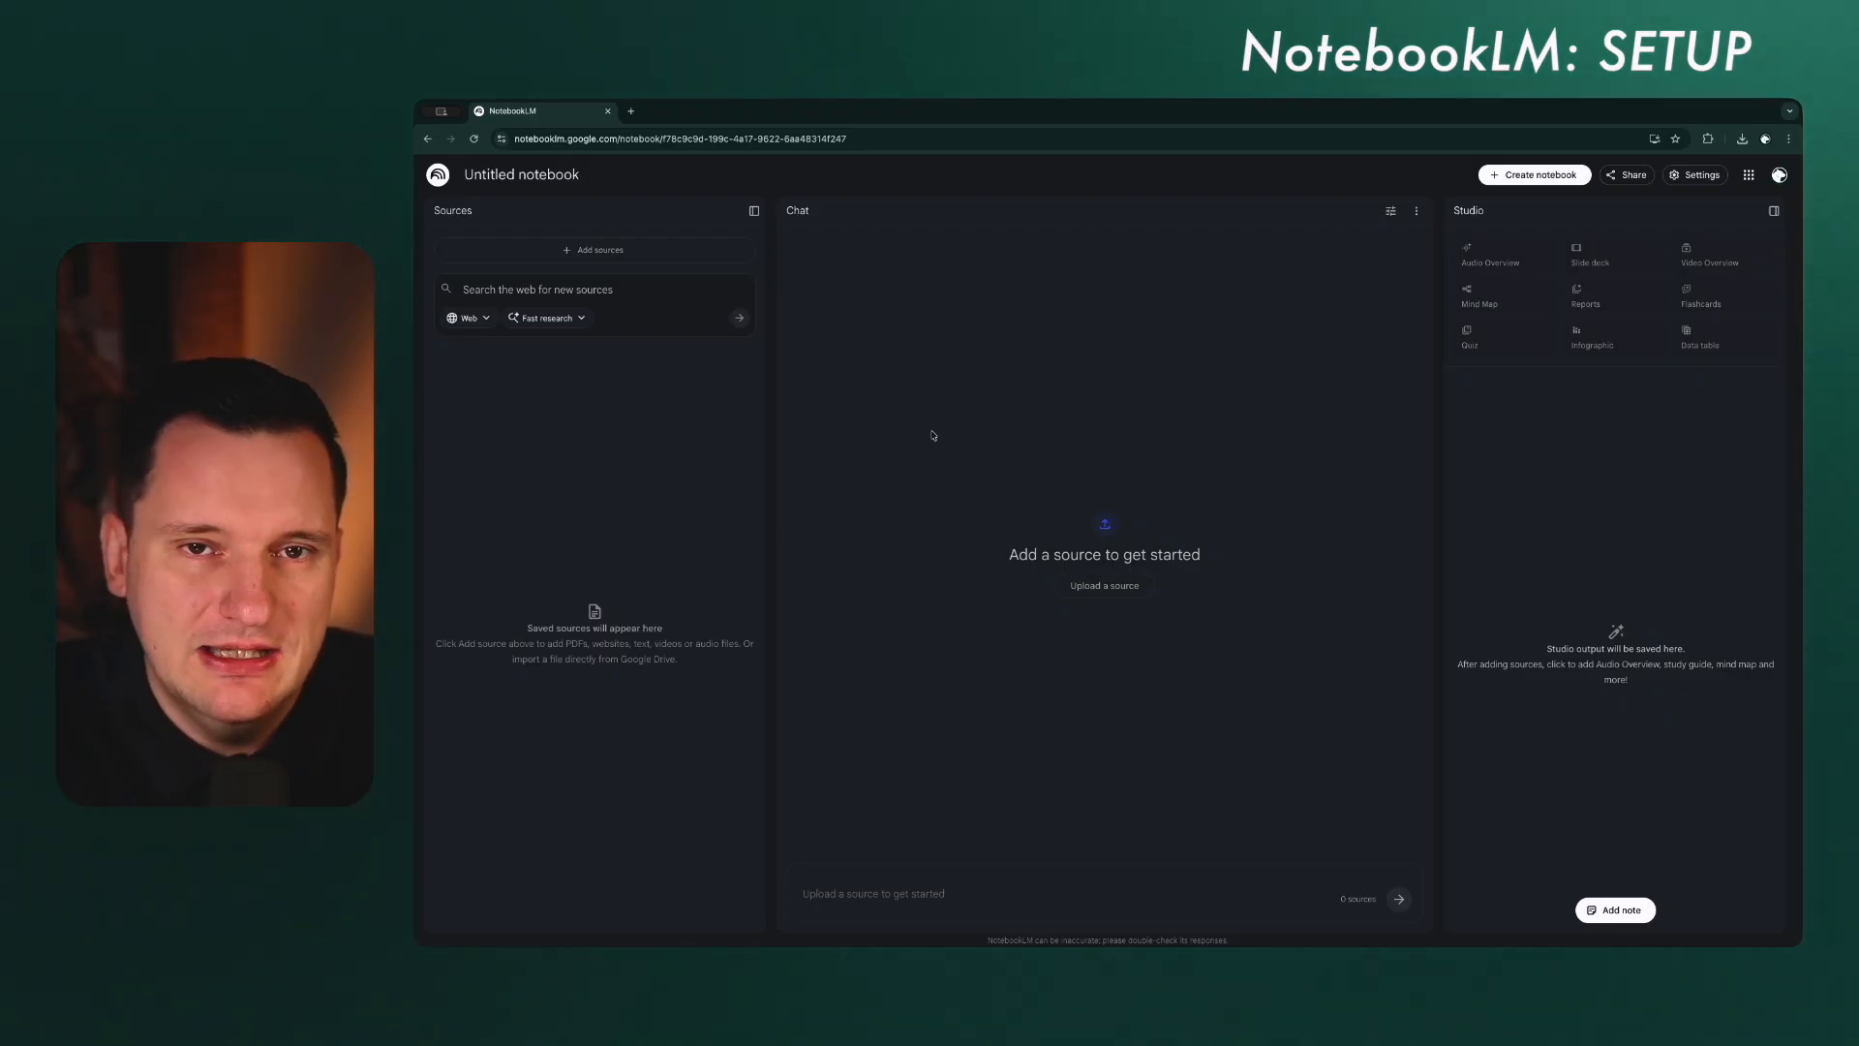
Step: Rename the untitled notebook as NFL Learning Notebook
{"action": "left_click", "coordinate": [562, 175]}
{"action": "type", "text": "NFL"}
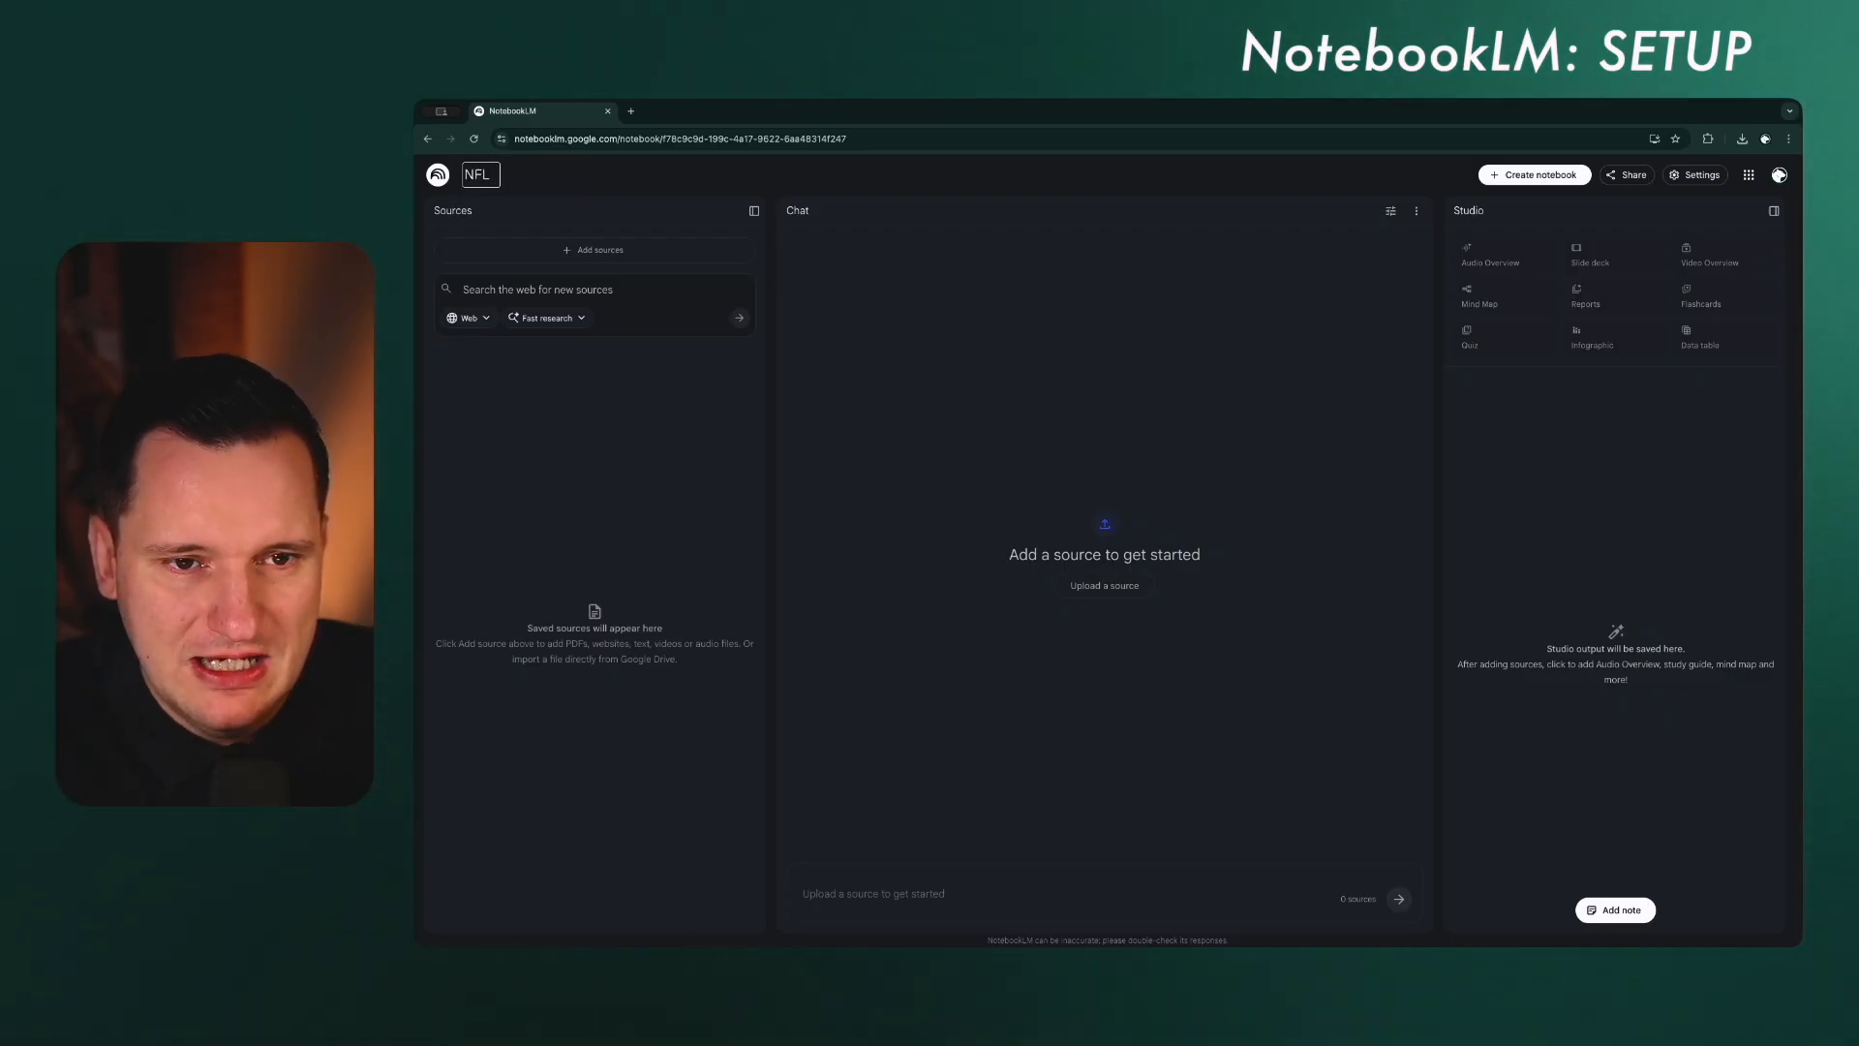
{"action": "type", "text": " Learning Notebo"}
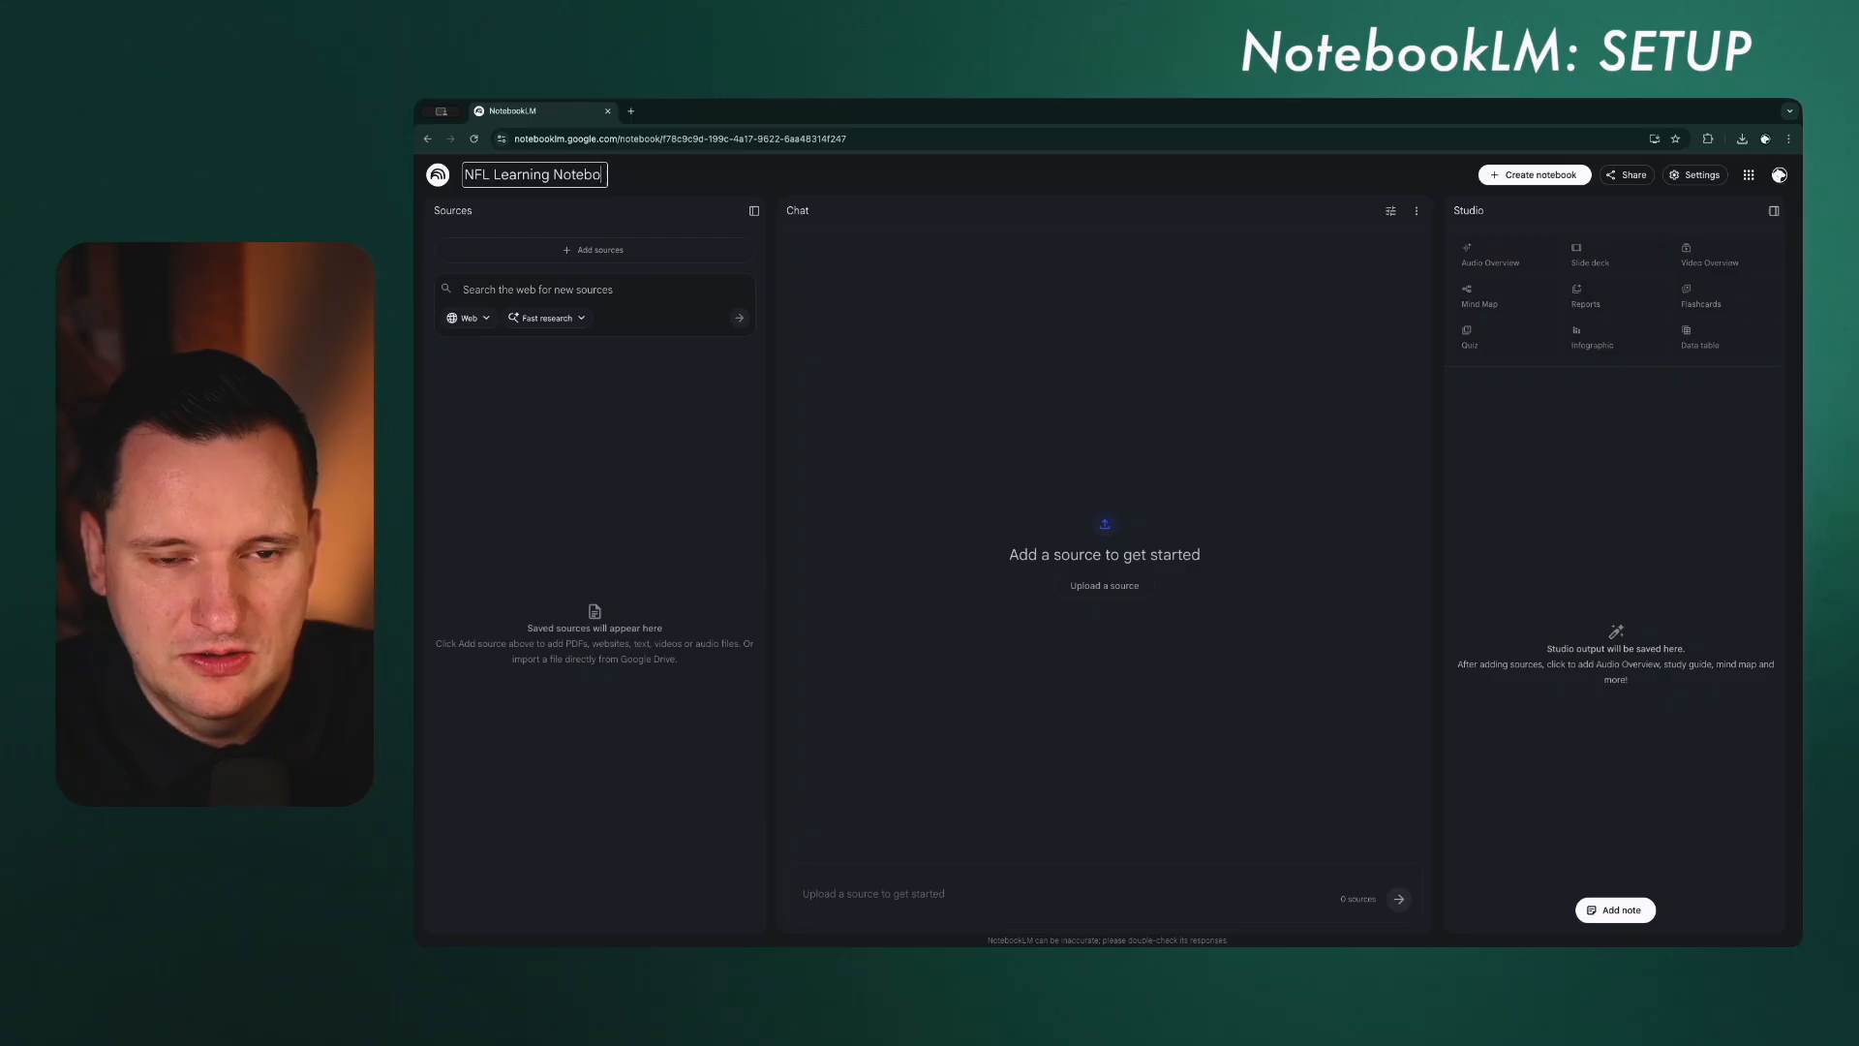
{"action": "type", "text": "ok"}
{"action": "key", "text": "Return"}
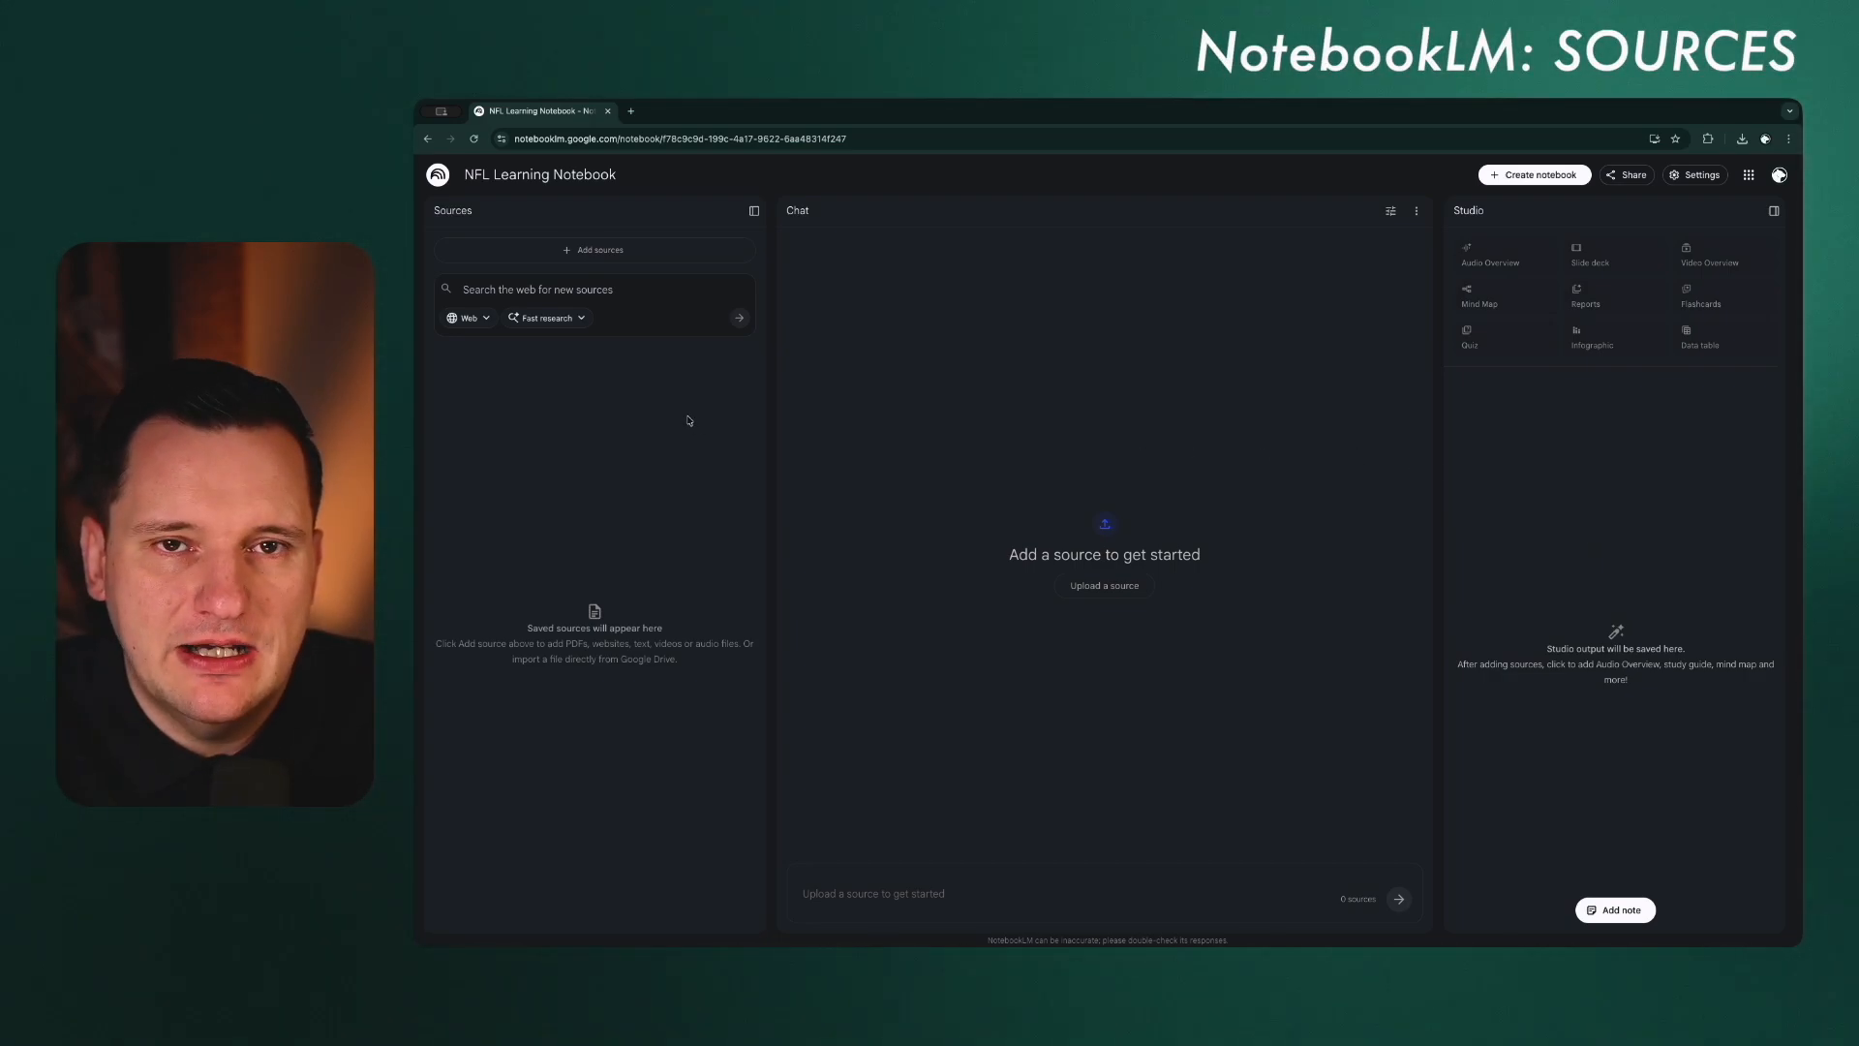
Step: Add the file 2025-nfl-rulebook-final.pdf to the notebook as a source
{"action": "left_click", "coordinate": [591, 257]}
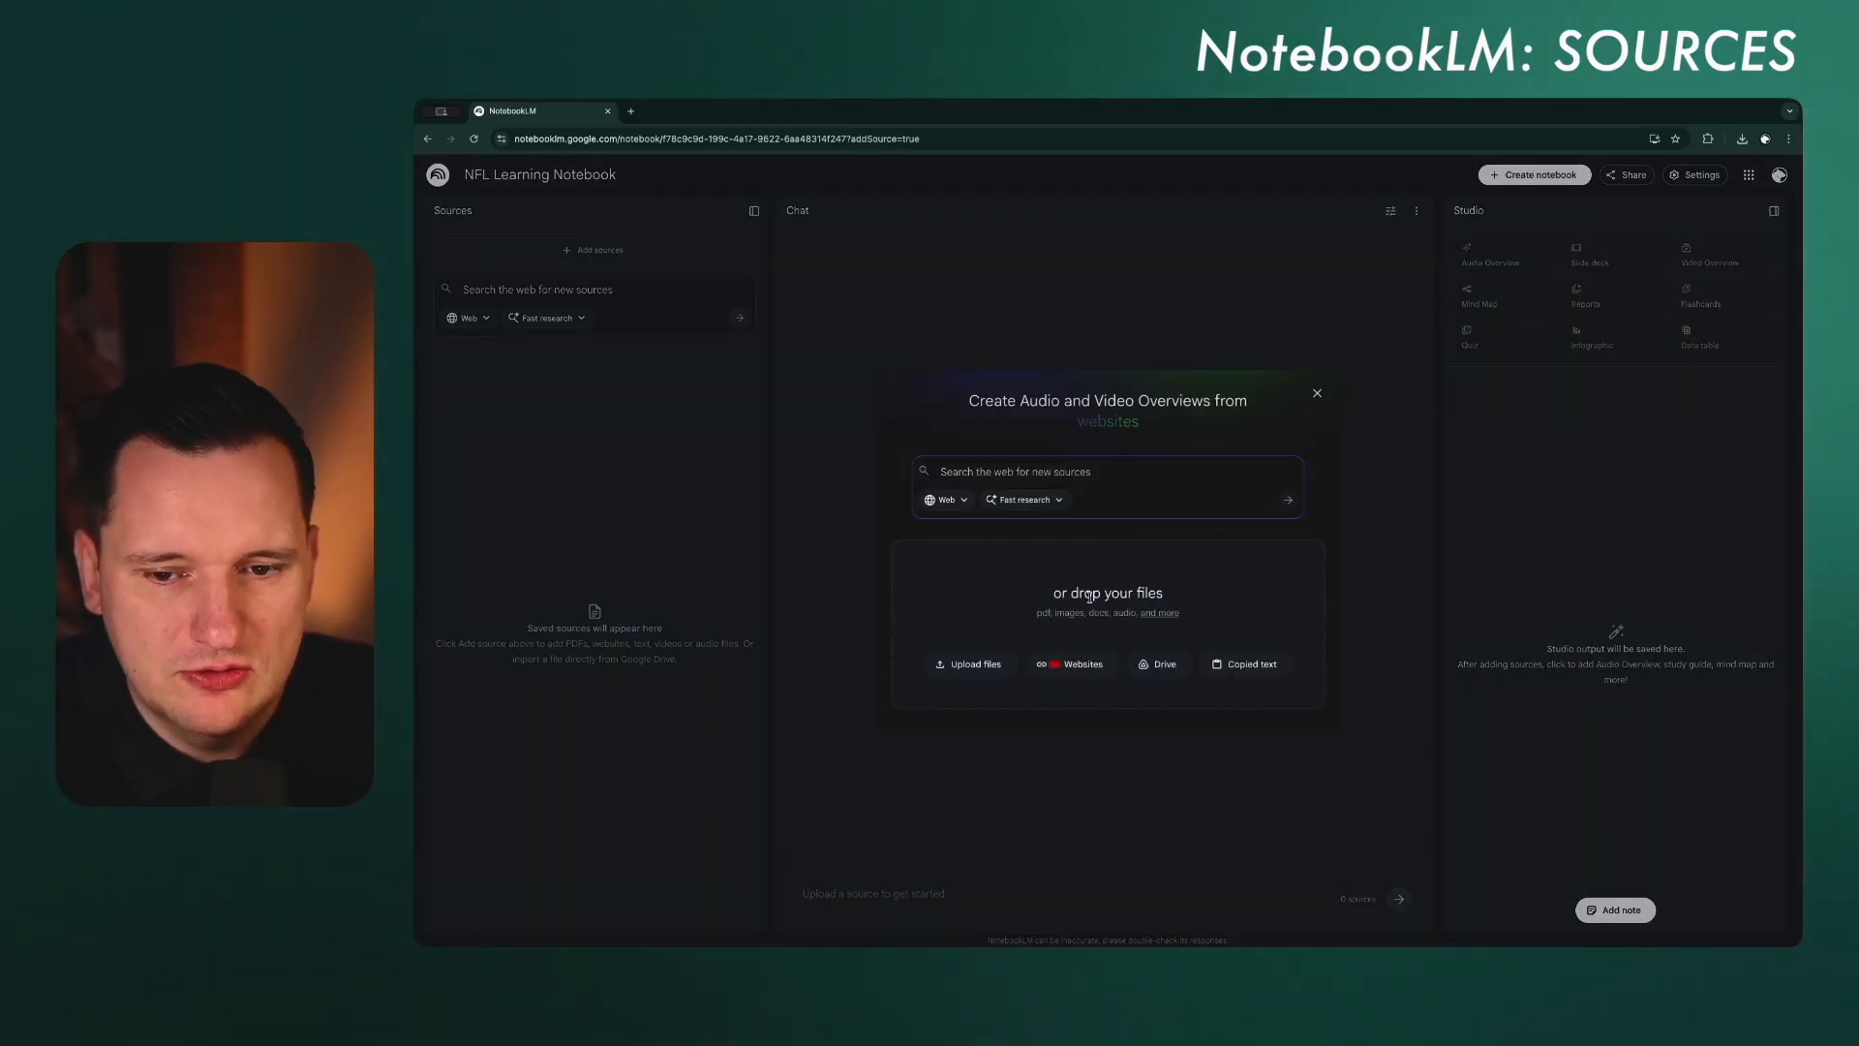
{"action": "mouse_move", "coordinate": [1170, 621]}
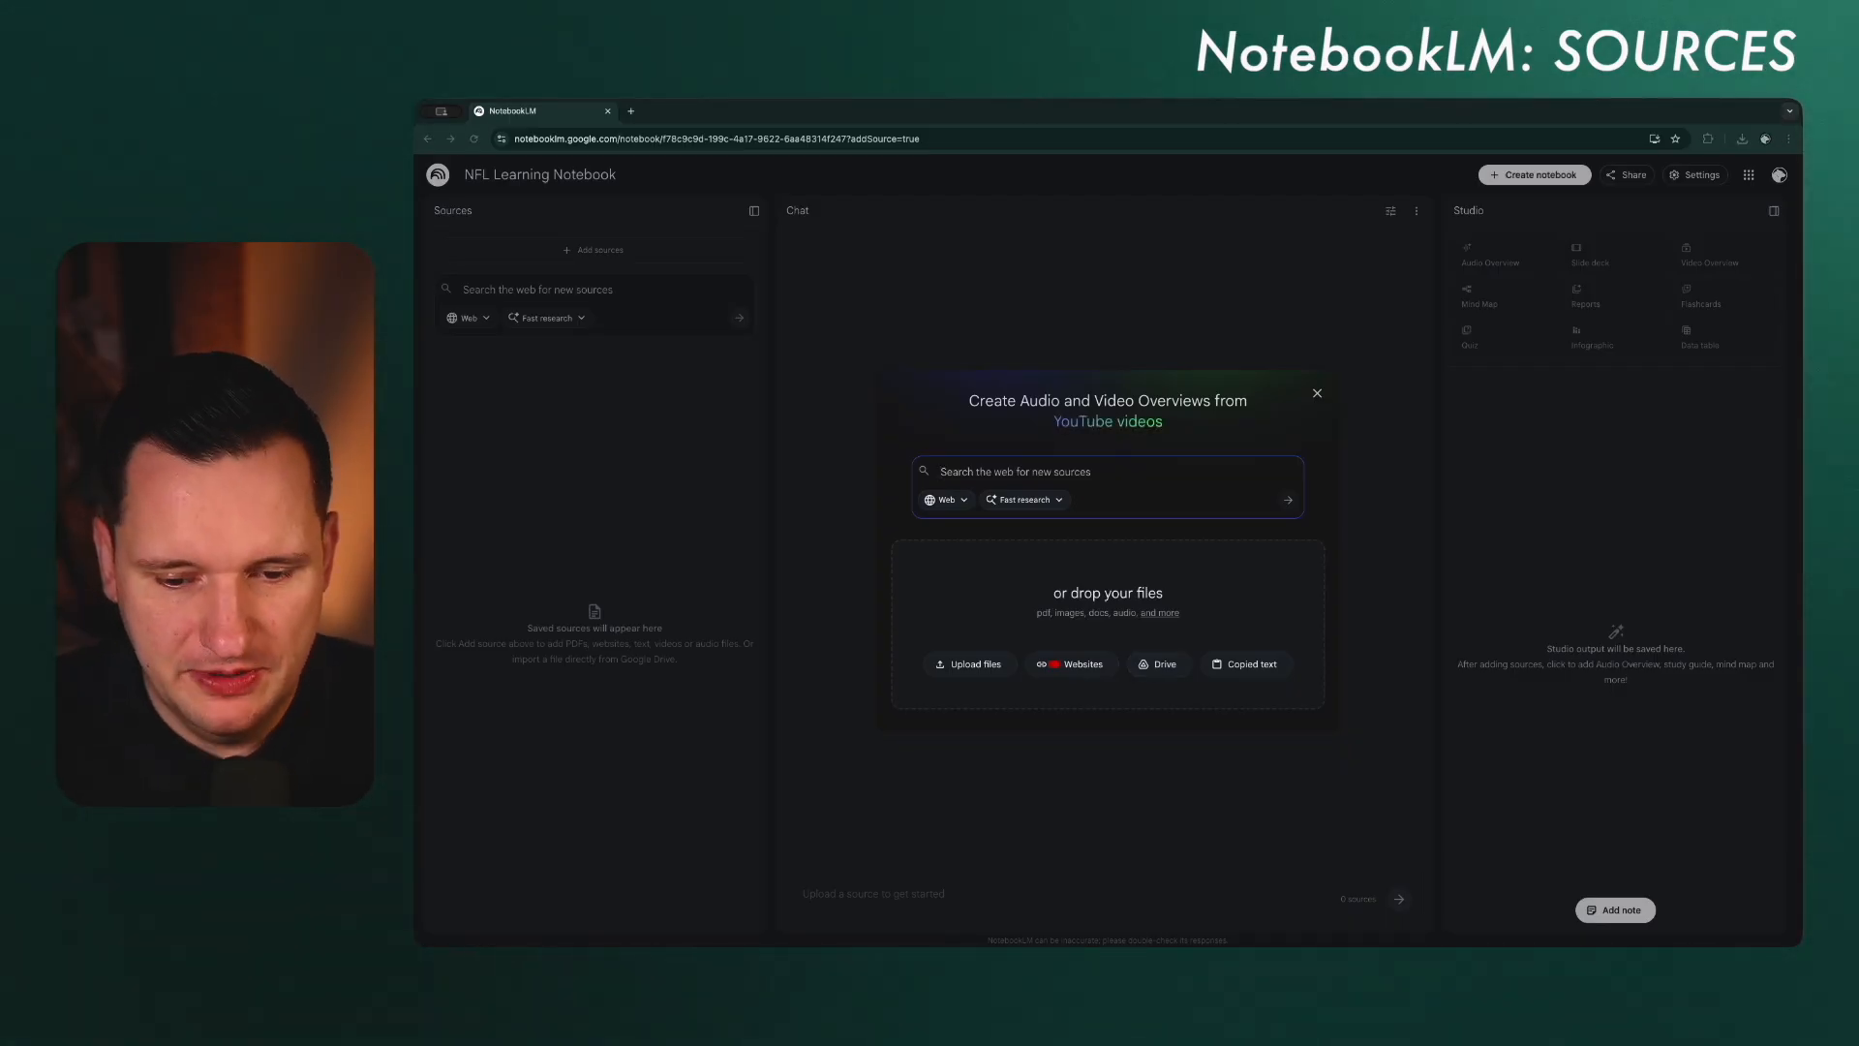
{"action": "left_click_drag", "start_coordinate": [1174, 738], "coordinate": [1062, 600]}
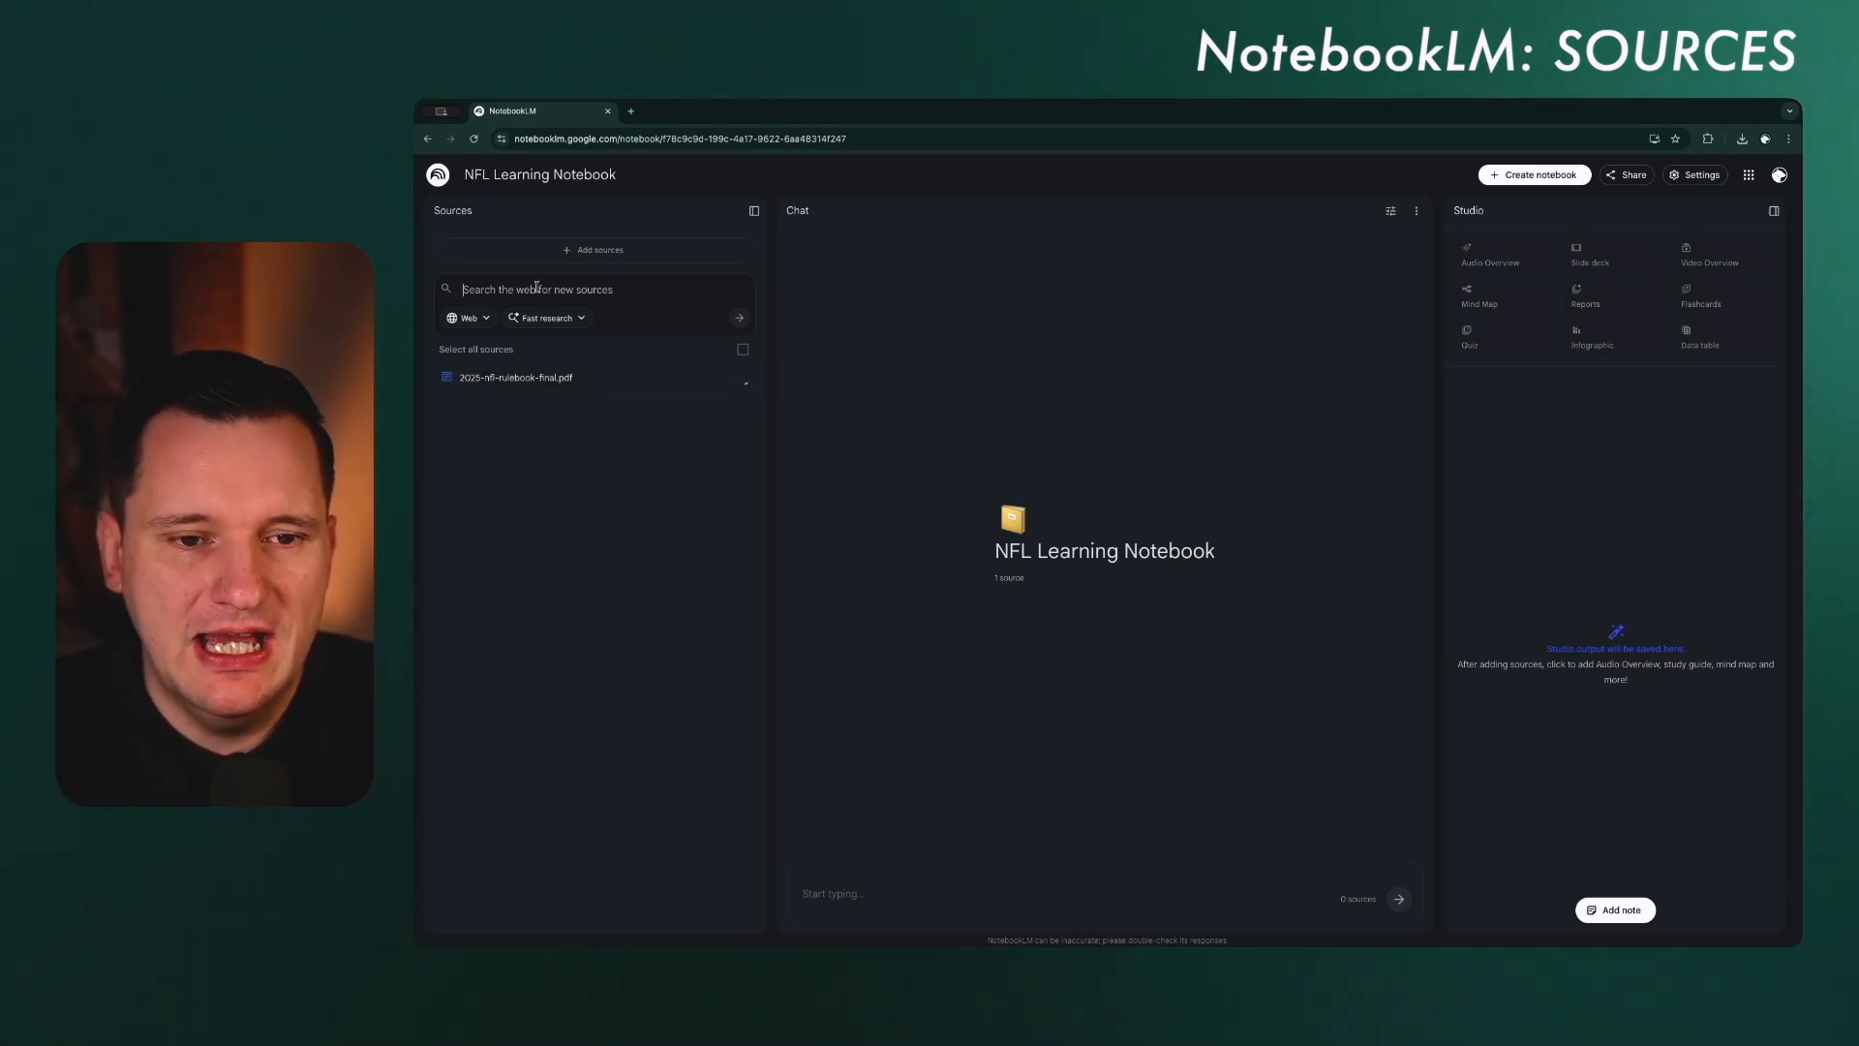
{"action": "left_click", "coordinate": [602, 253]}
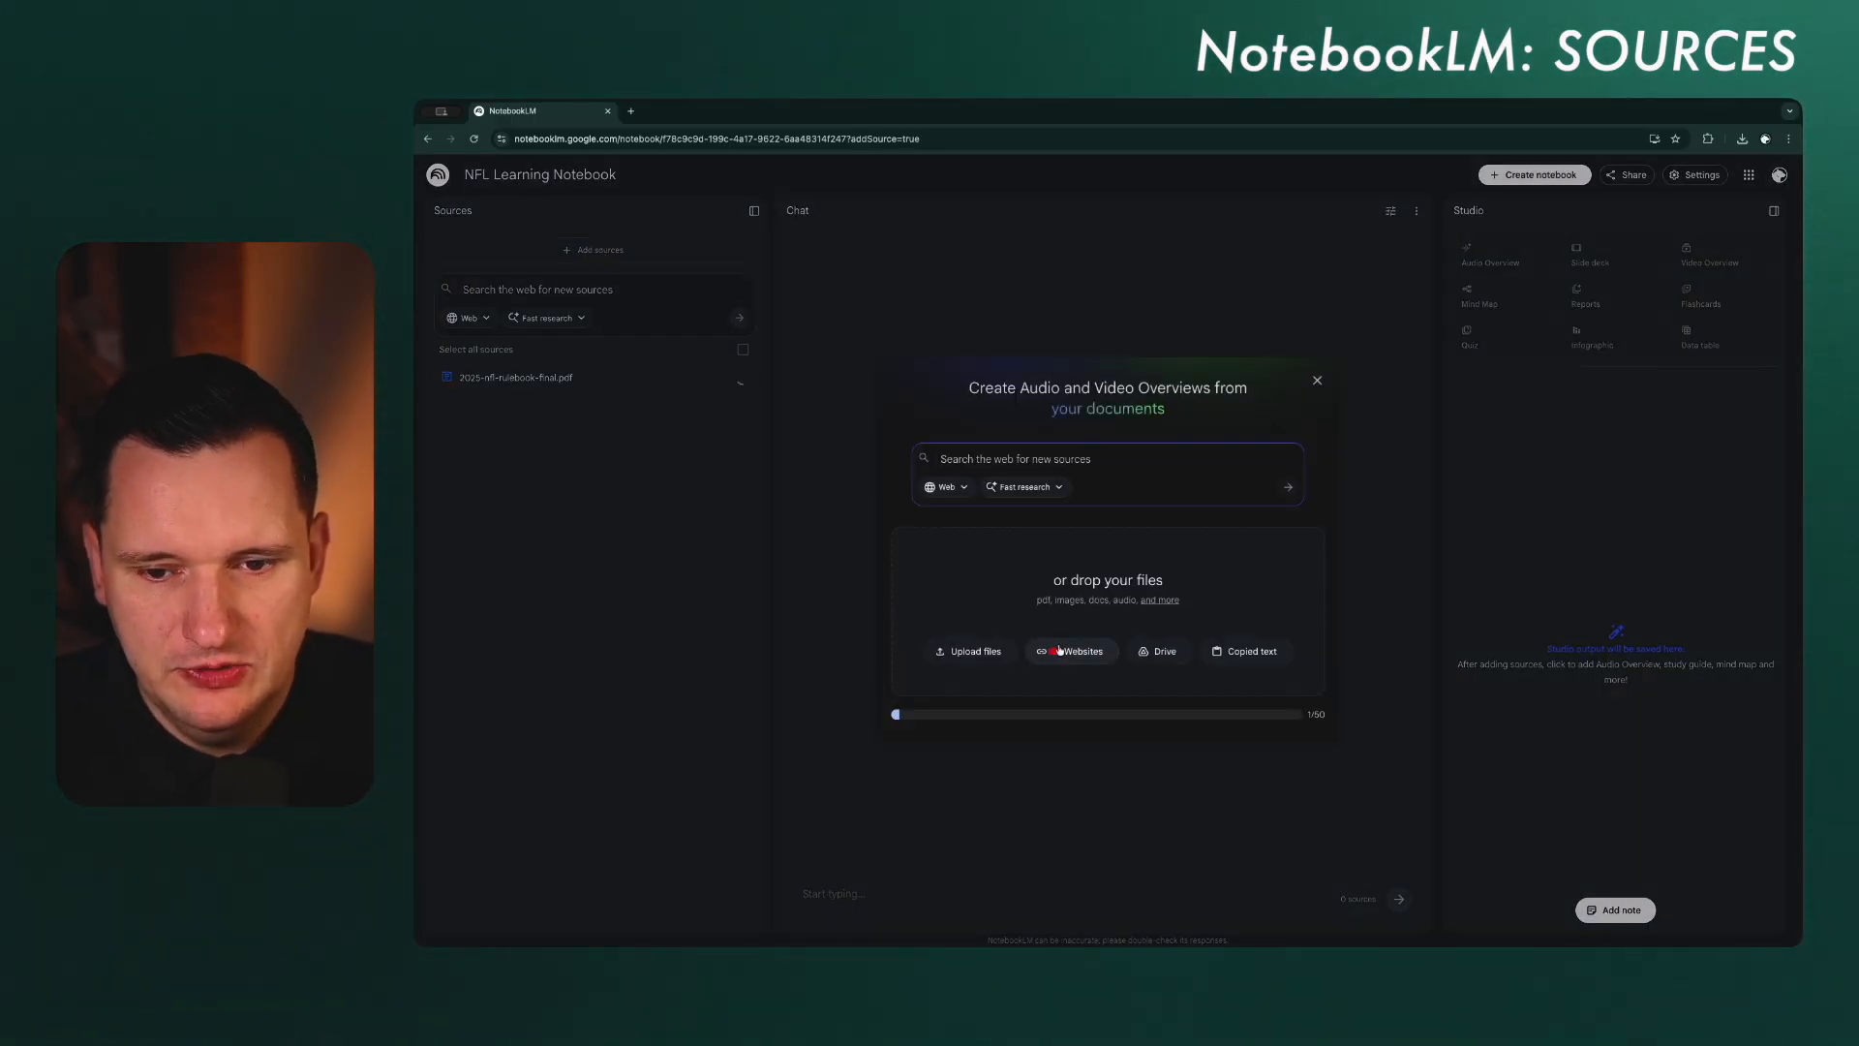
{"action": "left_click", "coordinate": [1060, 655]}
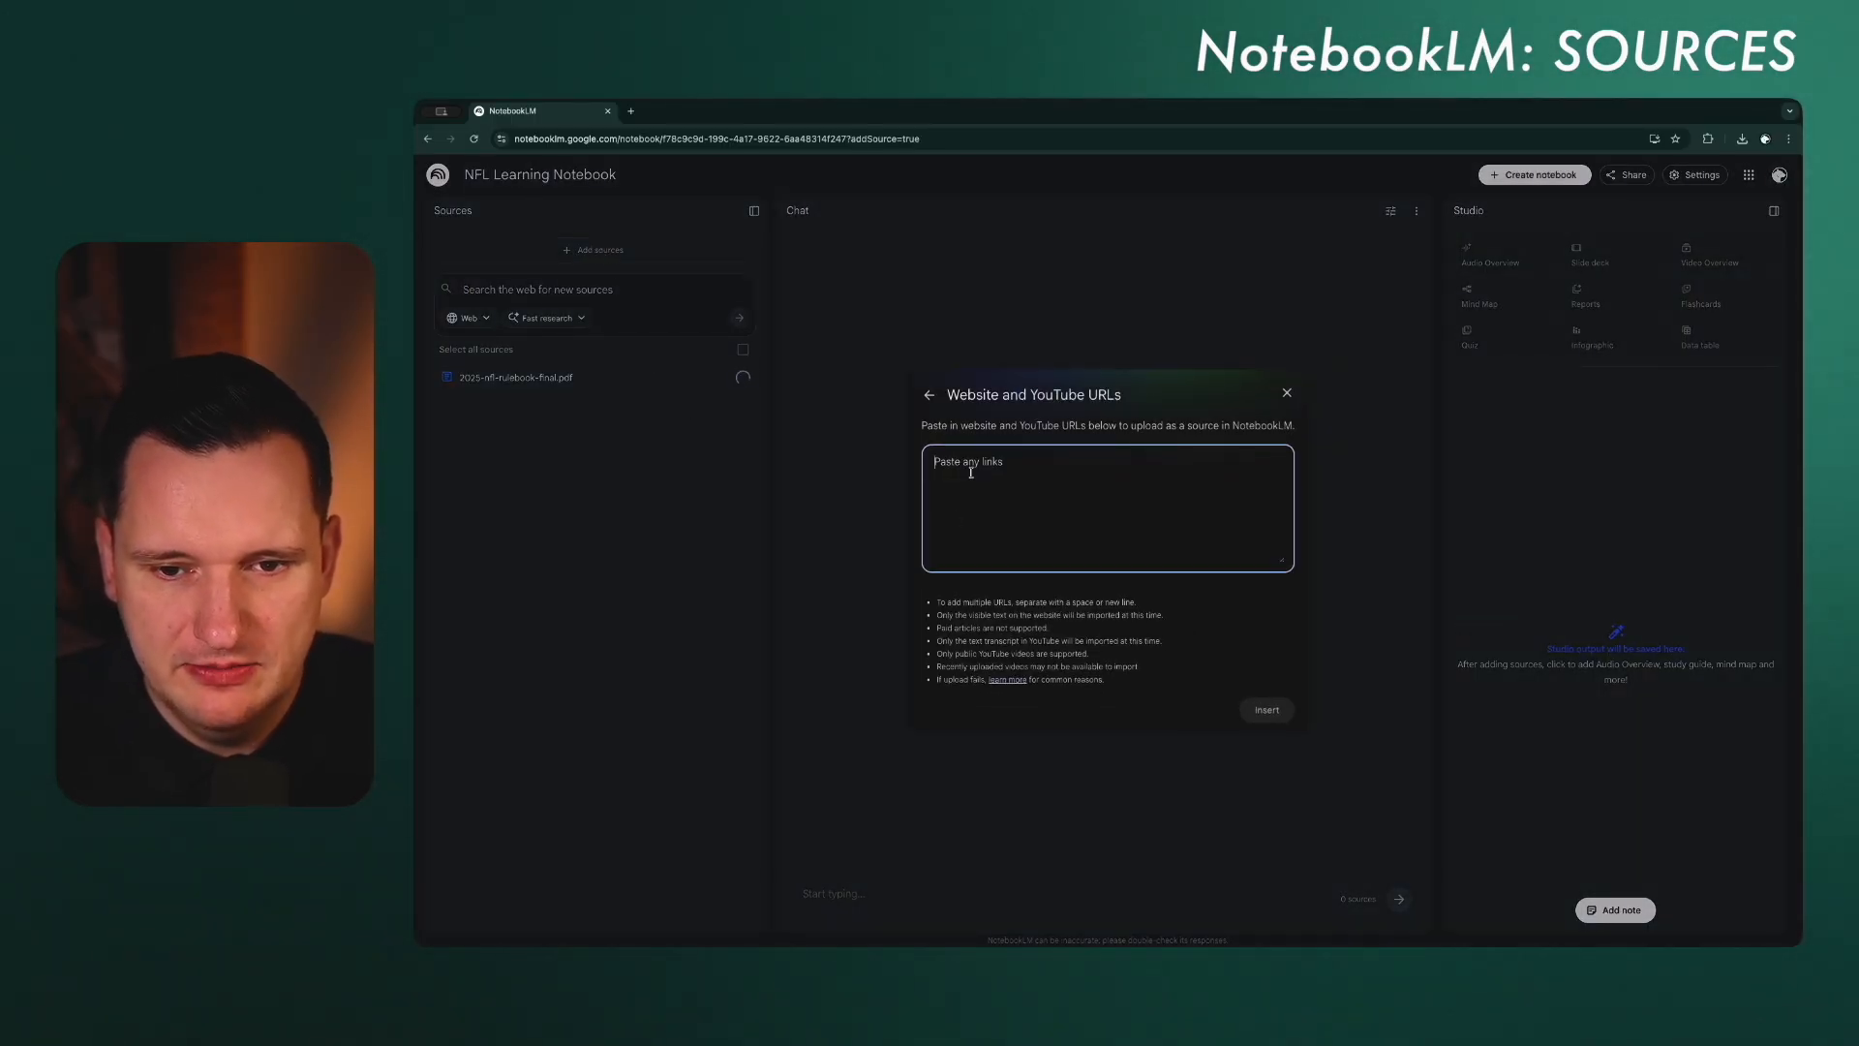
{"action": "type", "text": "https://www.profootballhof.com/"}
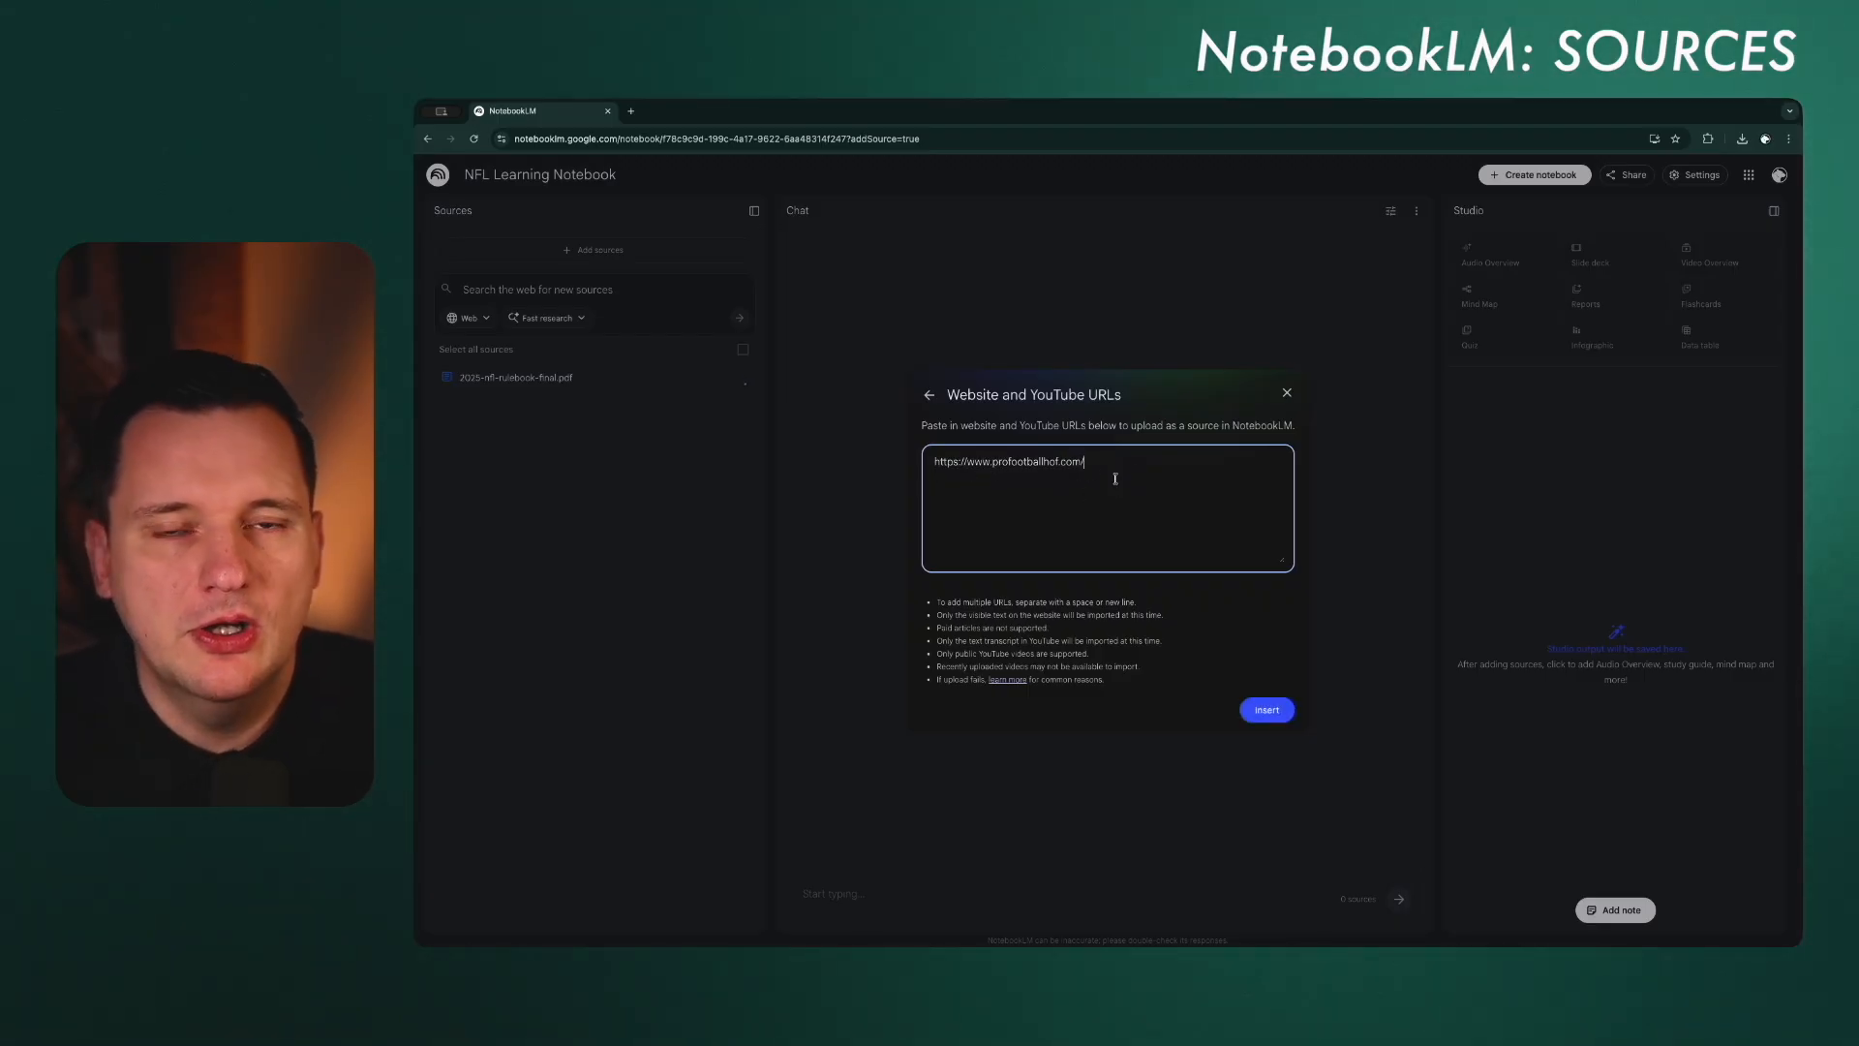
{"action": "left_click", "coordinate": [1267, 709]}
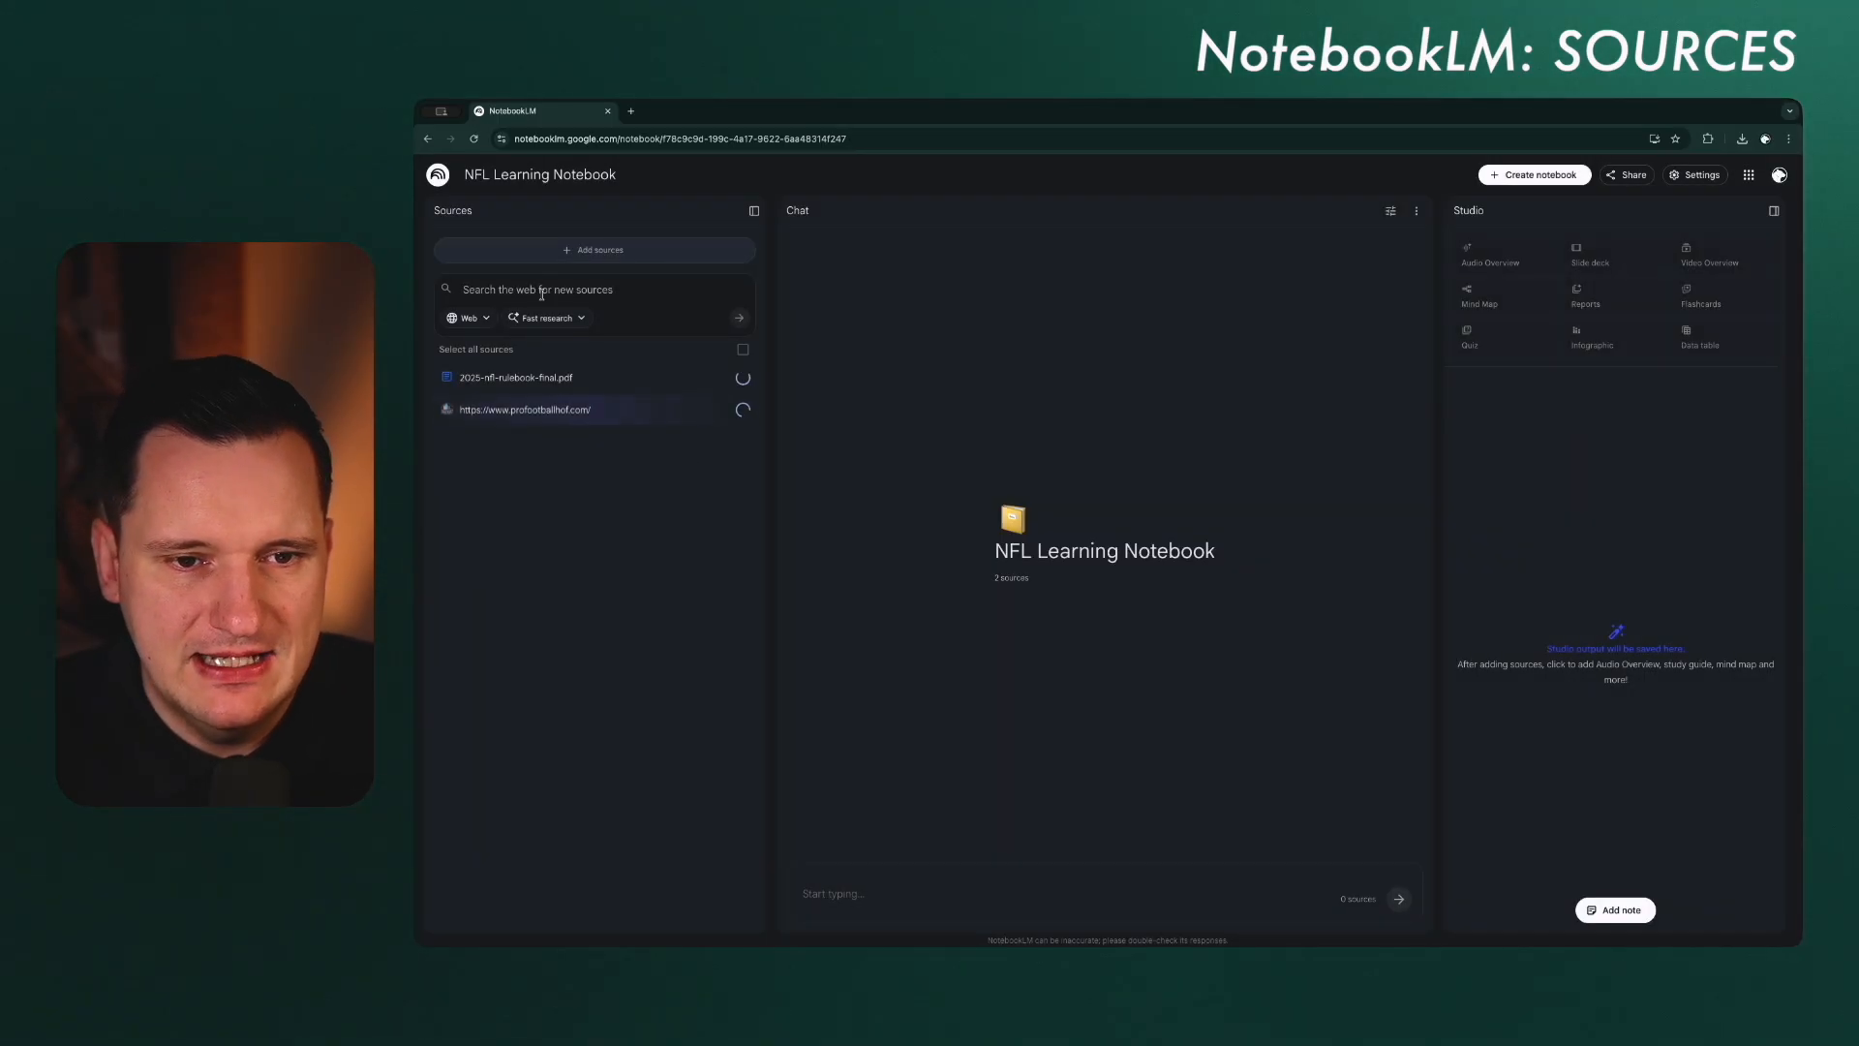
Step: Add the website nfl.com to the notebook as a source
{"action": "left_click", "coordinate": [570, 254]}
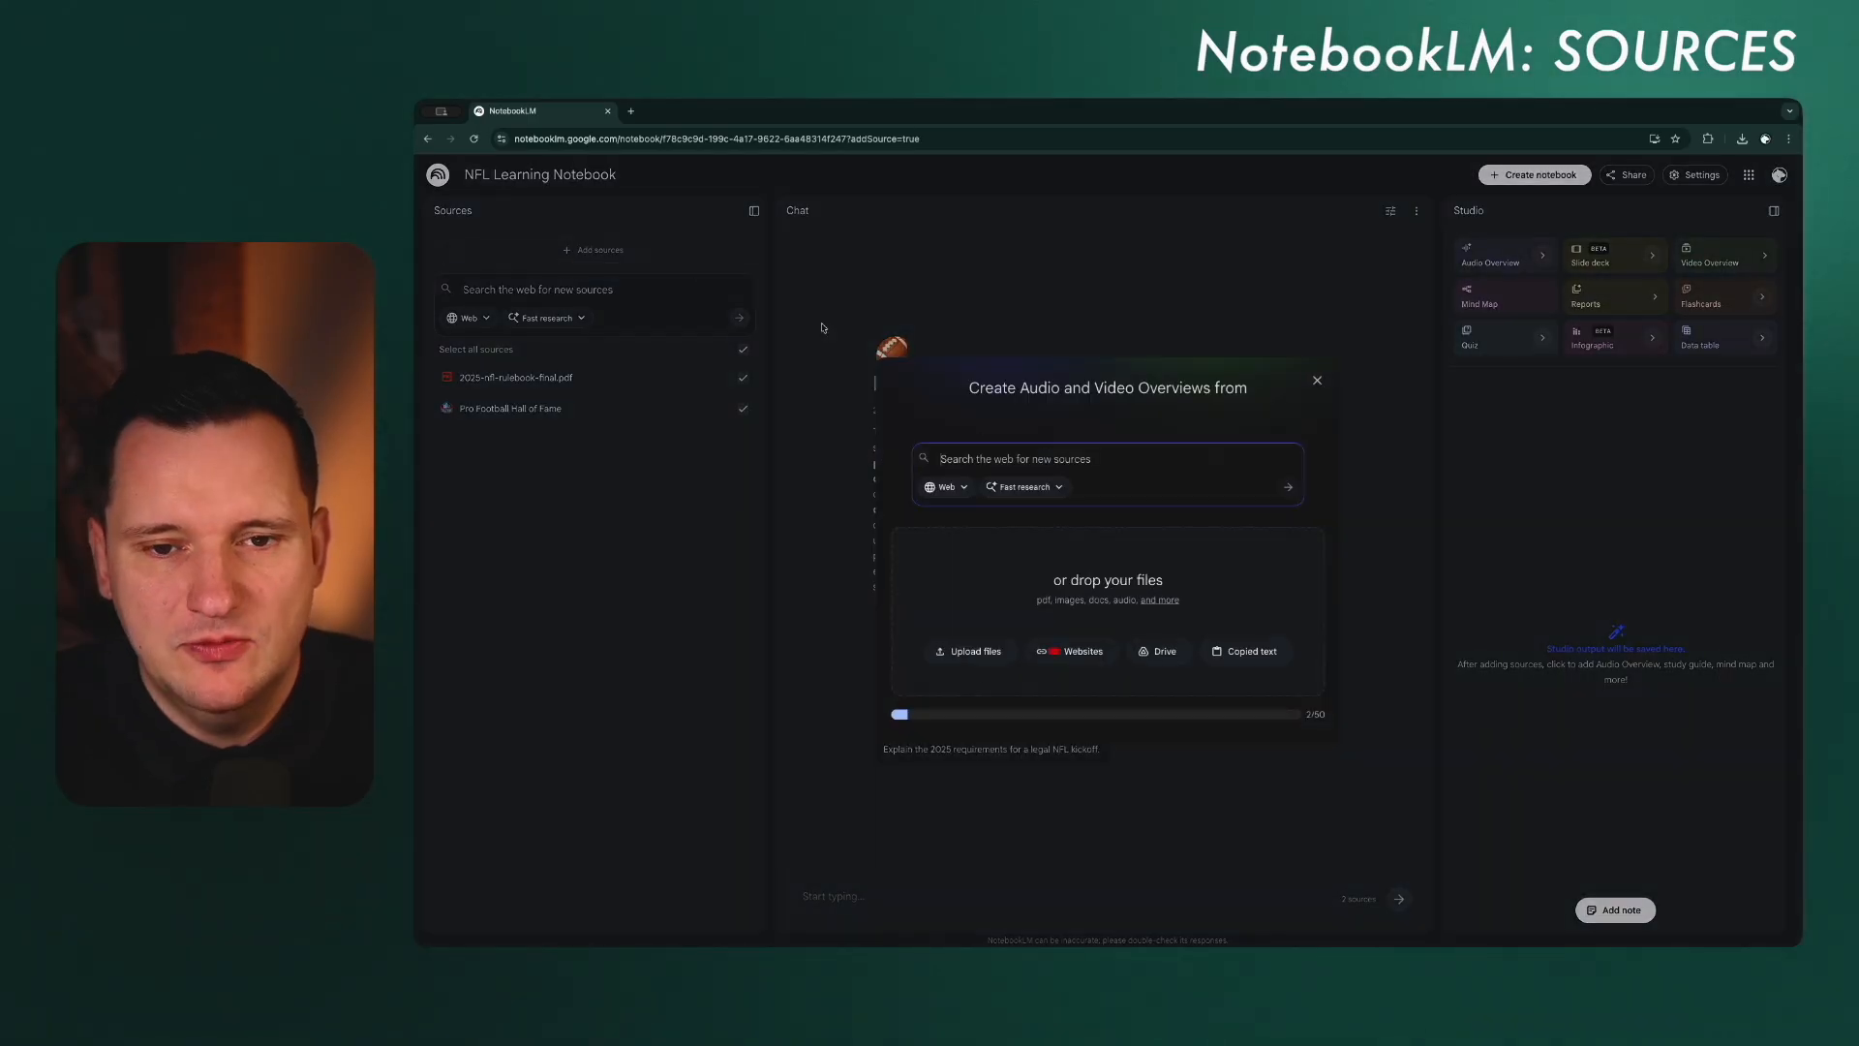
{"action": "left_click", "coordinate": [1075, 651]}
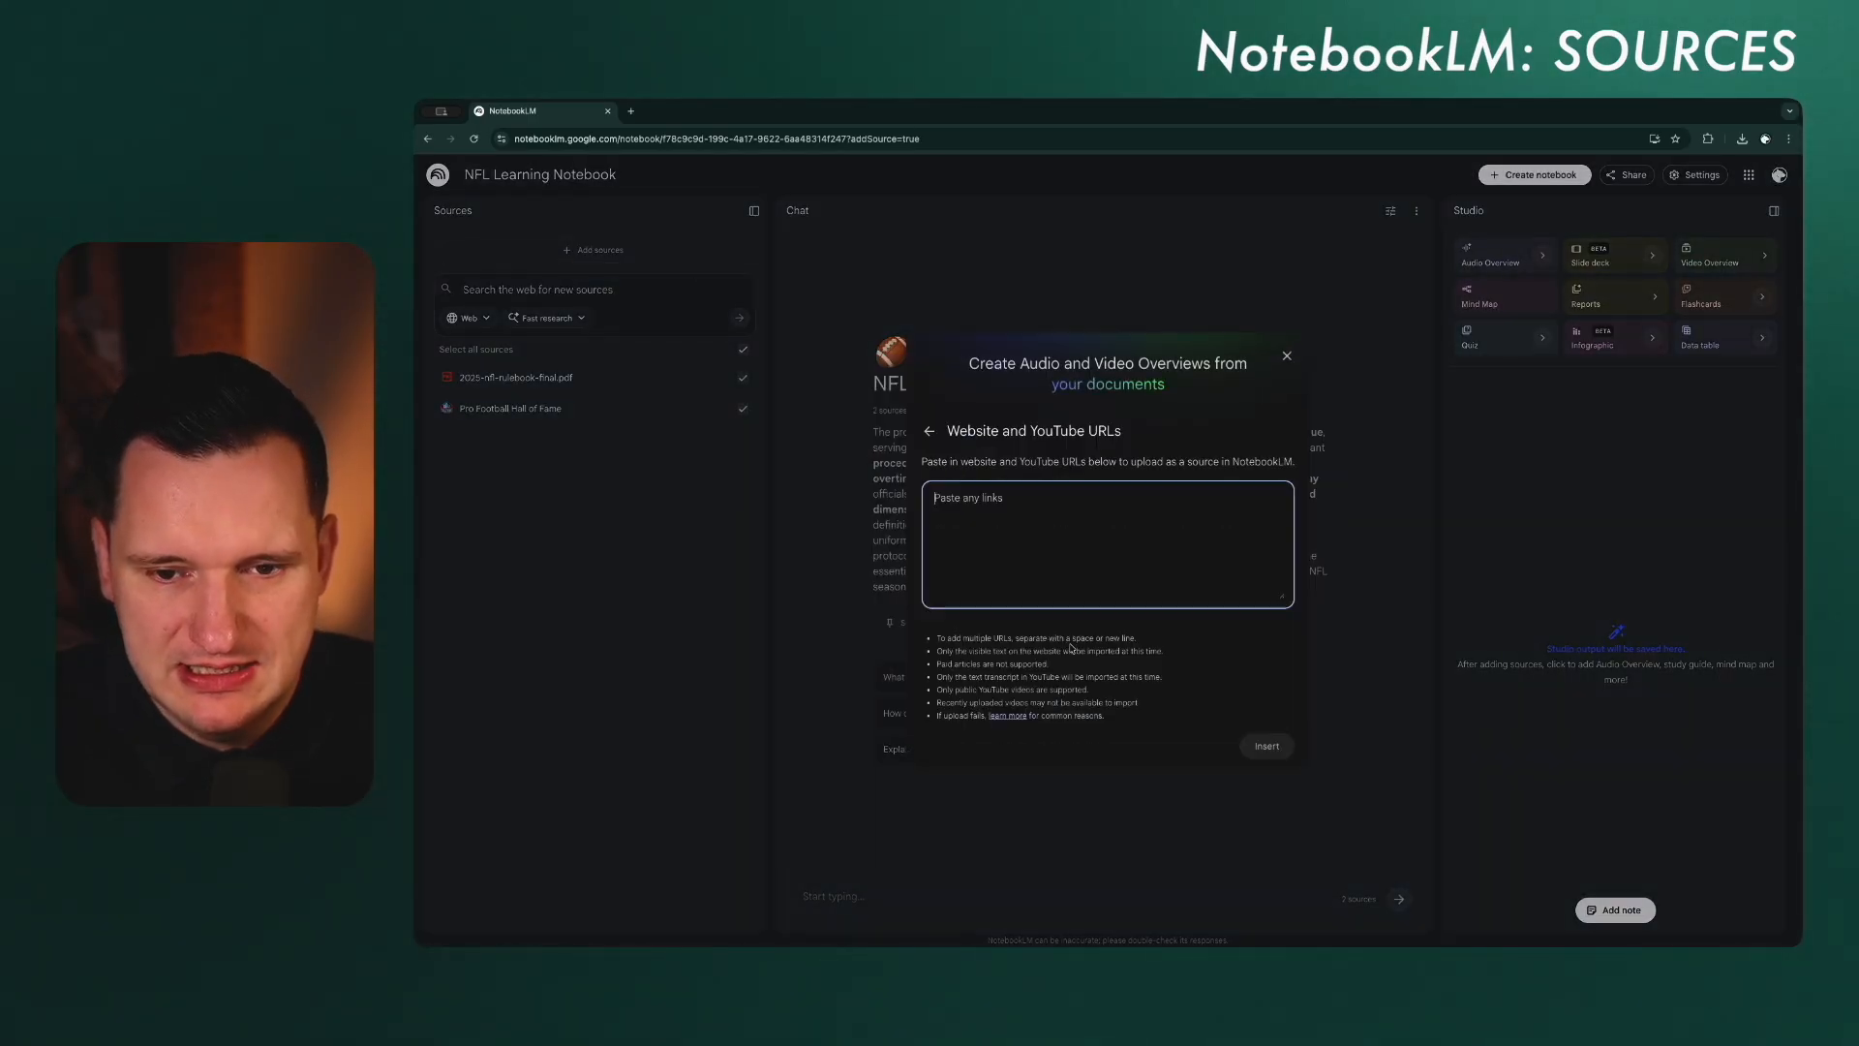
{"action": "type", "text": "nfl.com"}
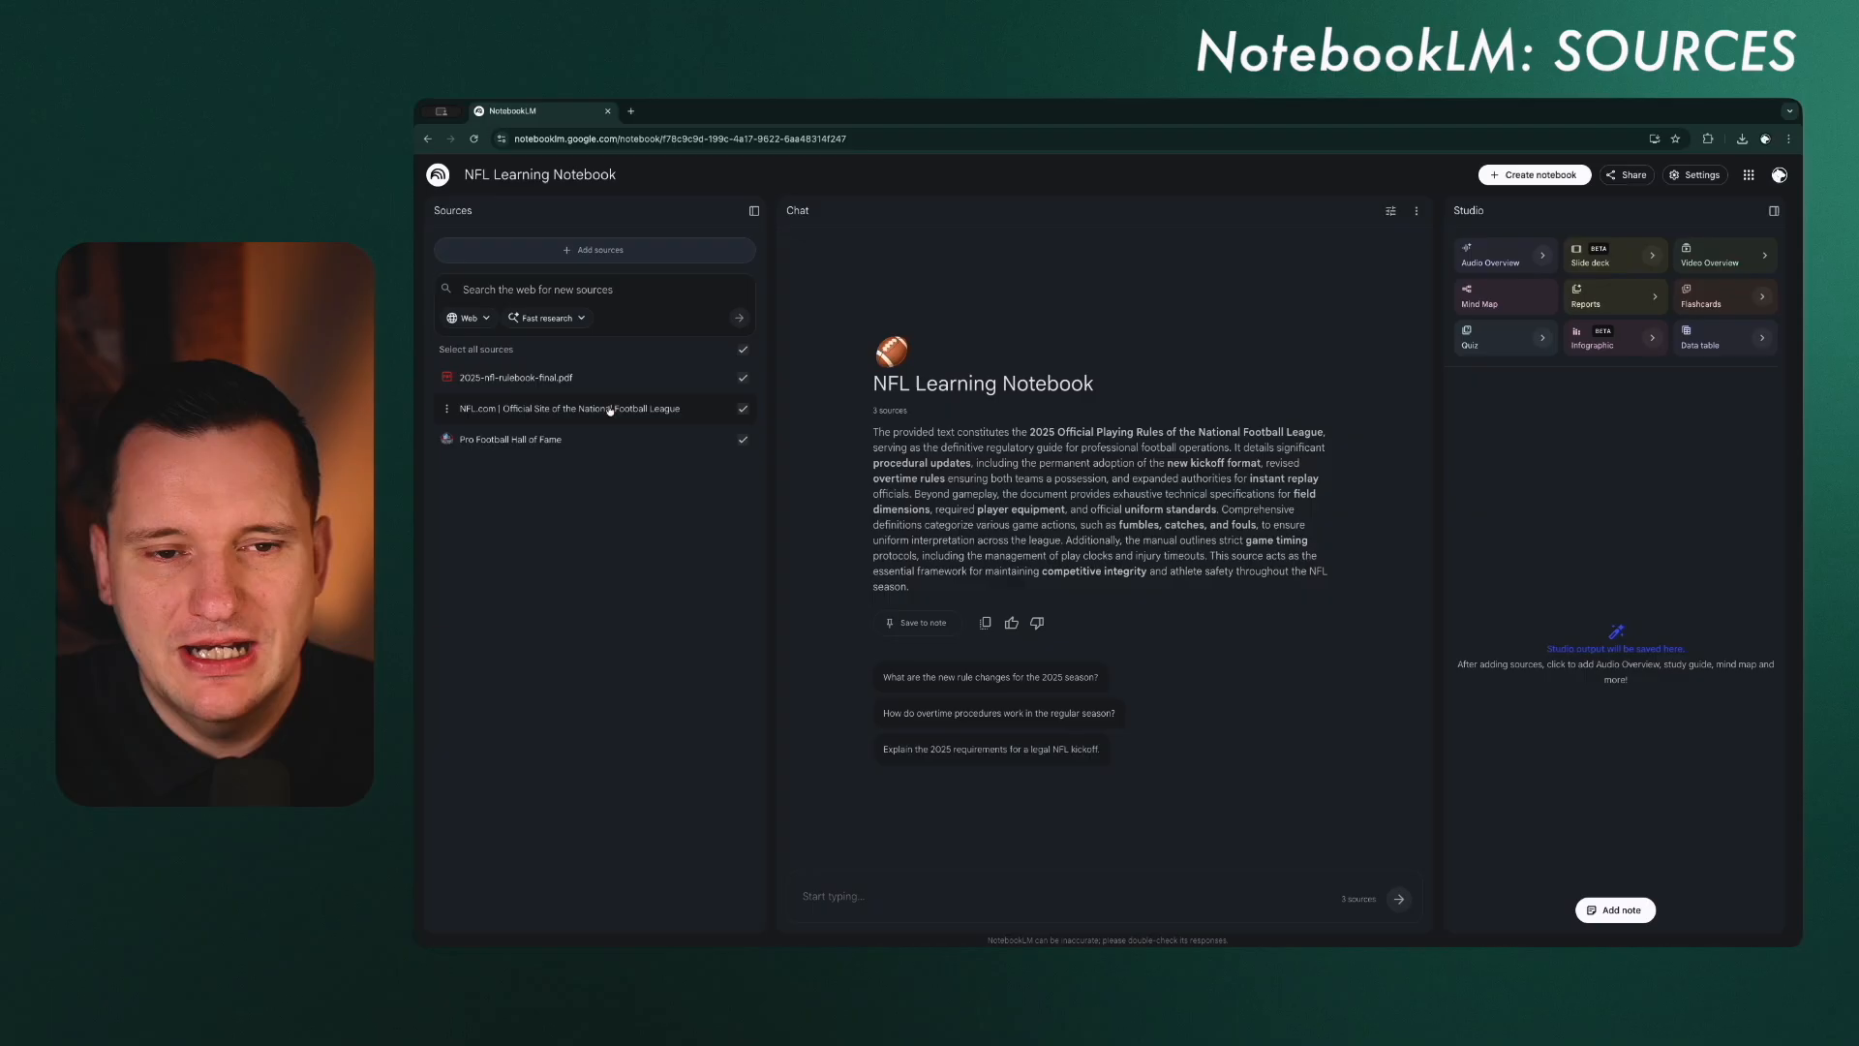
{"action": "left_click", "coordinate": [592, 252]}
{"action": "left_click", "coordinate": [1052, 652]}
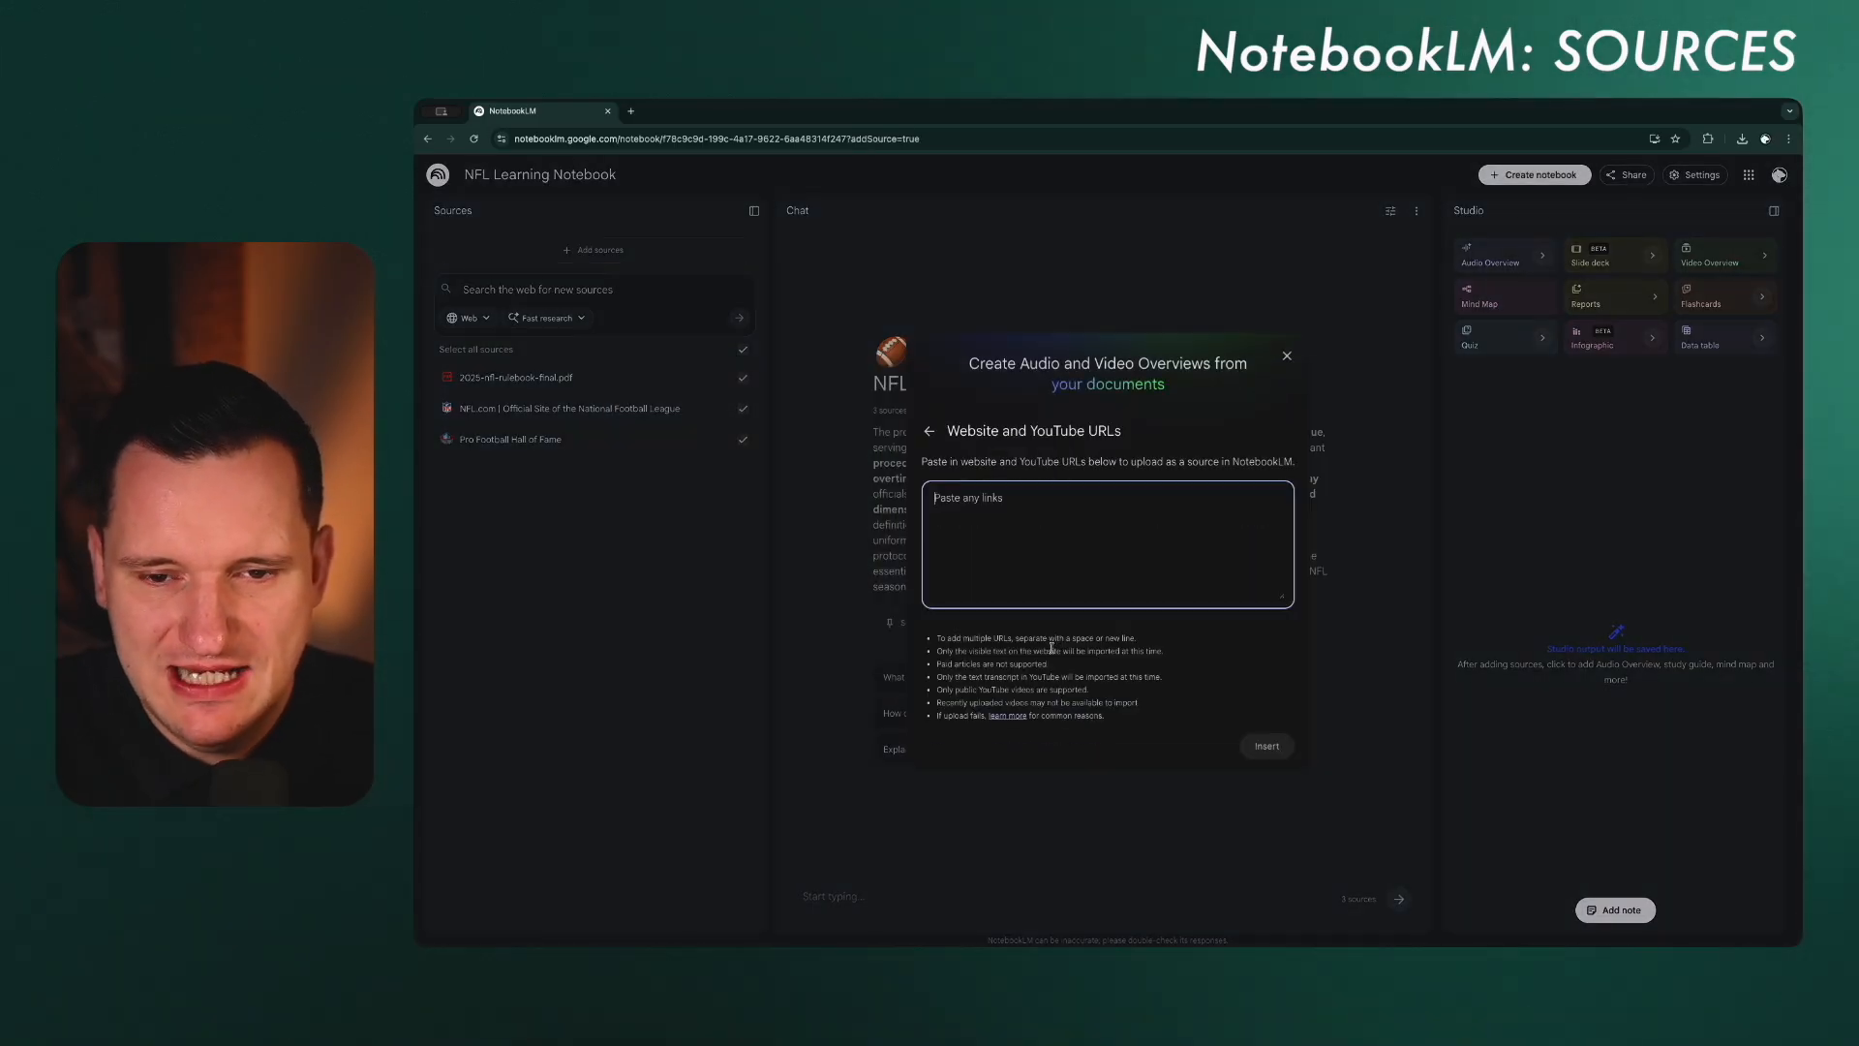
{"action": "type", "text": "https://www.espn.com/nfl/"}
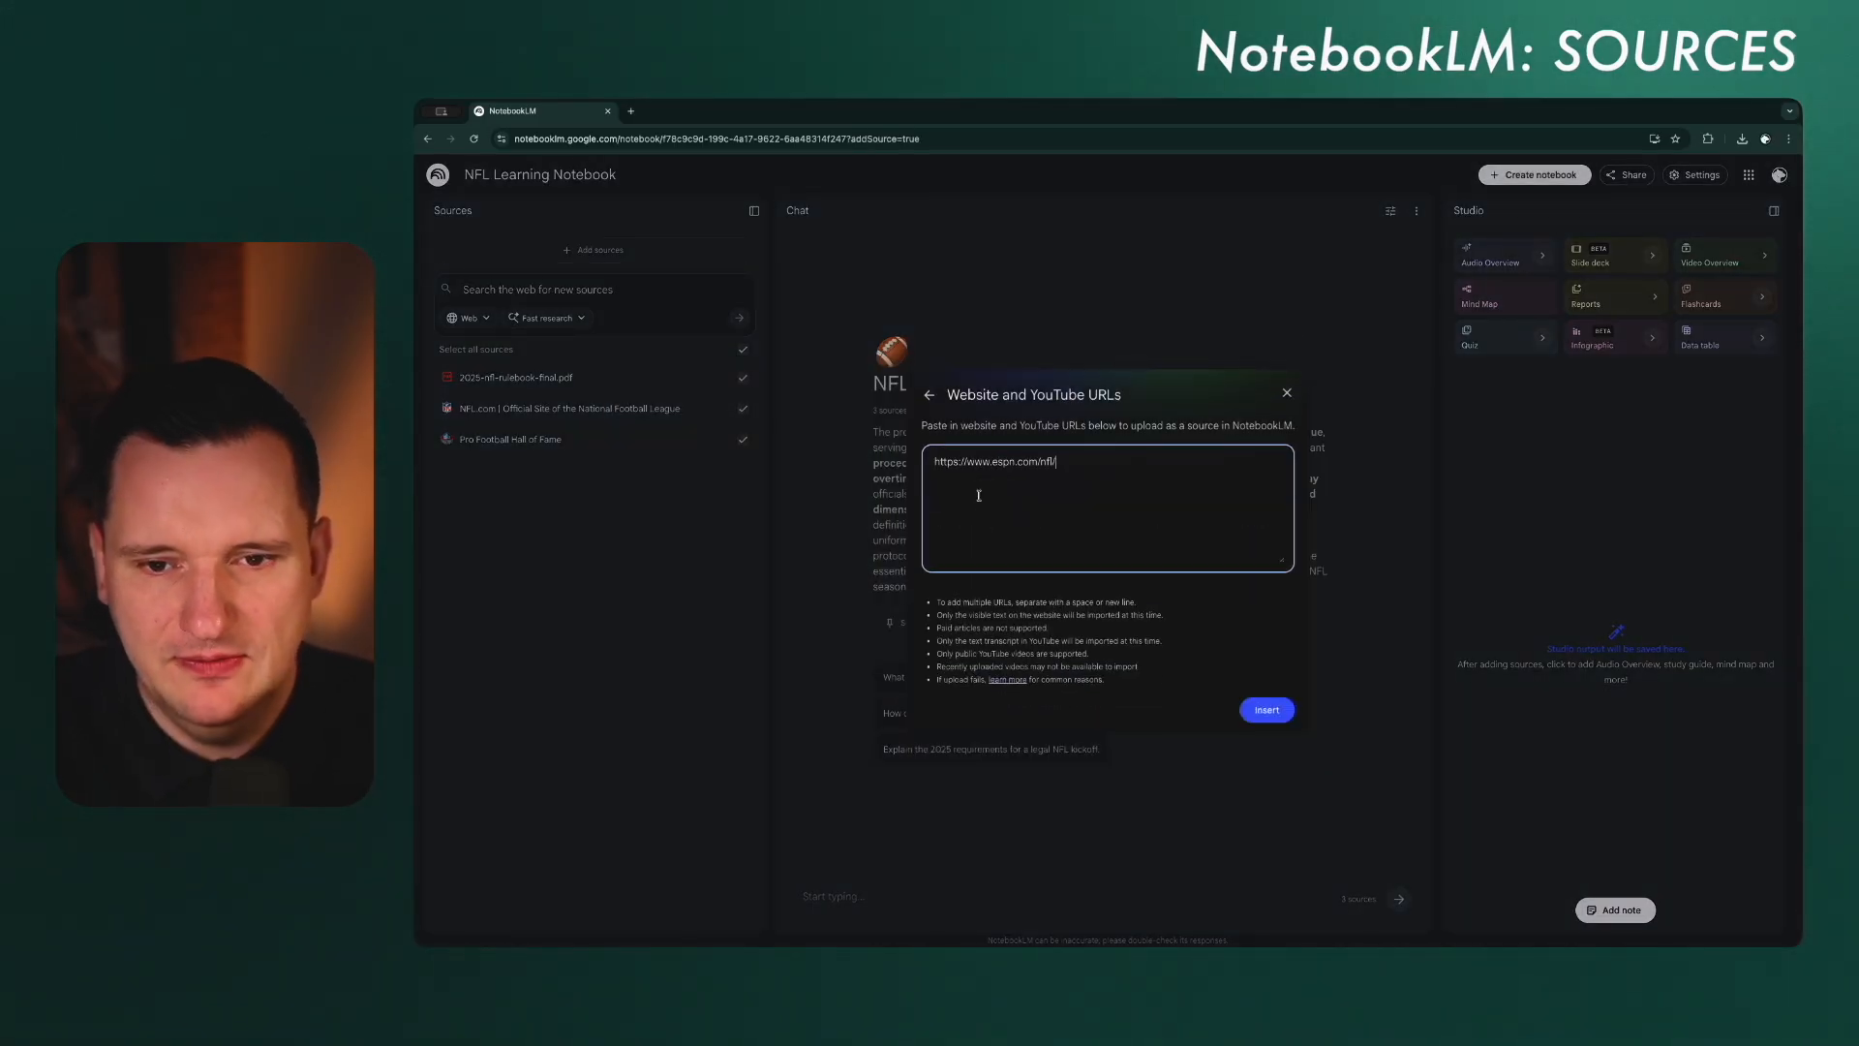
{"action": "left_click", "coordinate": [1277, 711]}
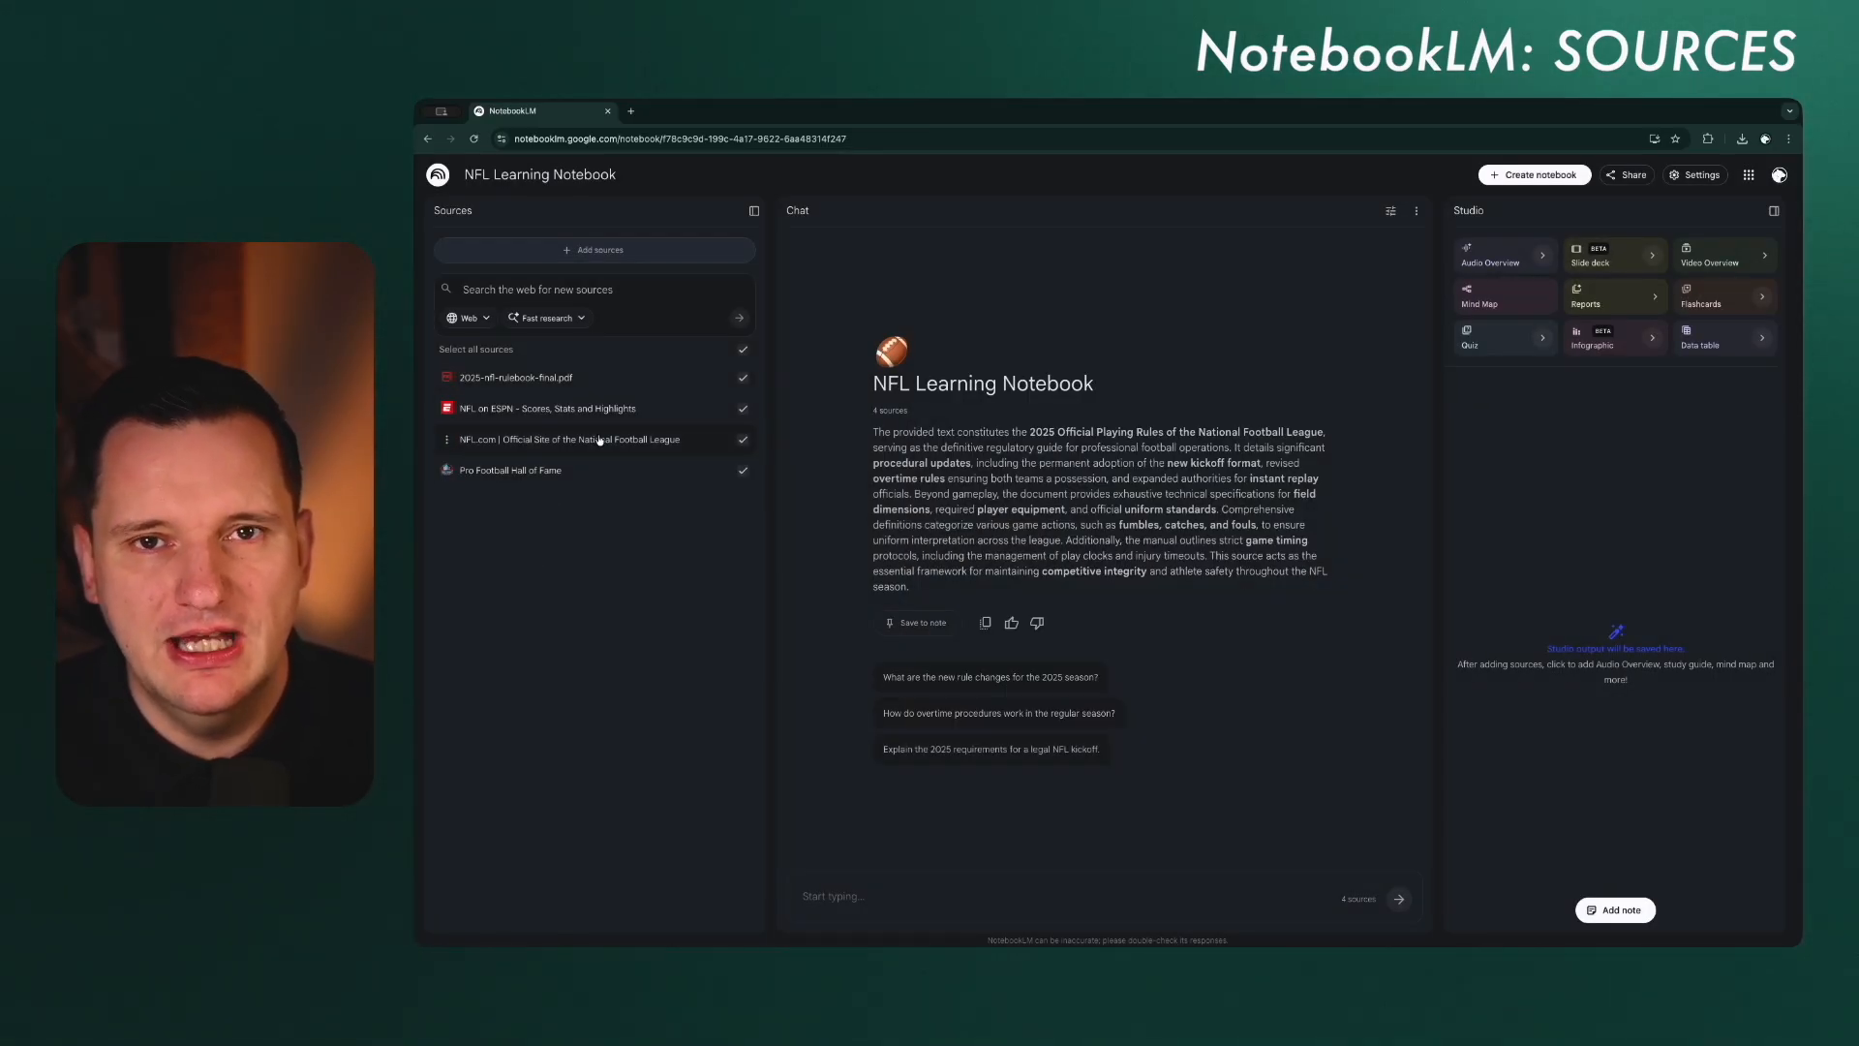
{"action": "left_click", "coordinate": [557, 279]}
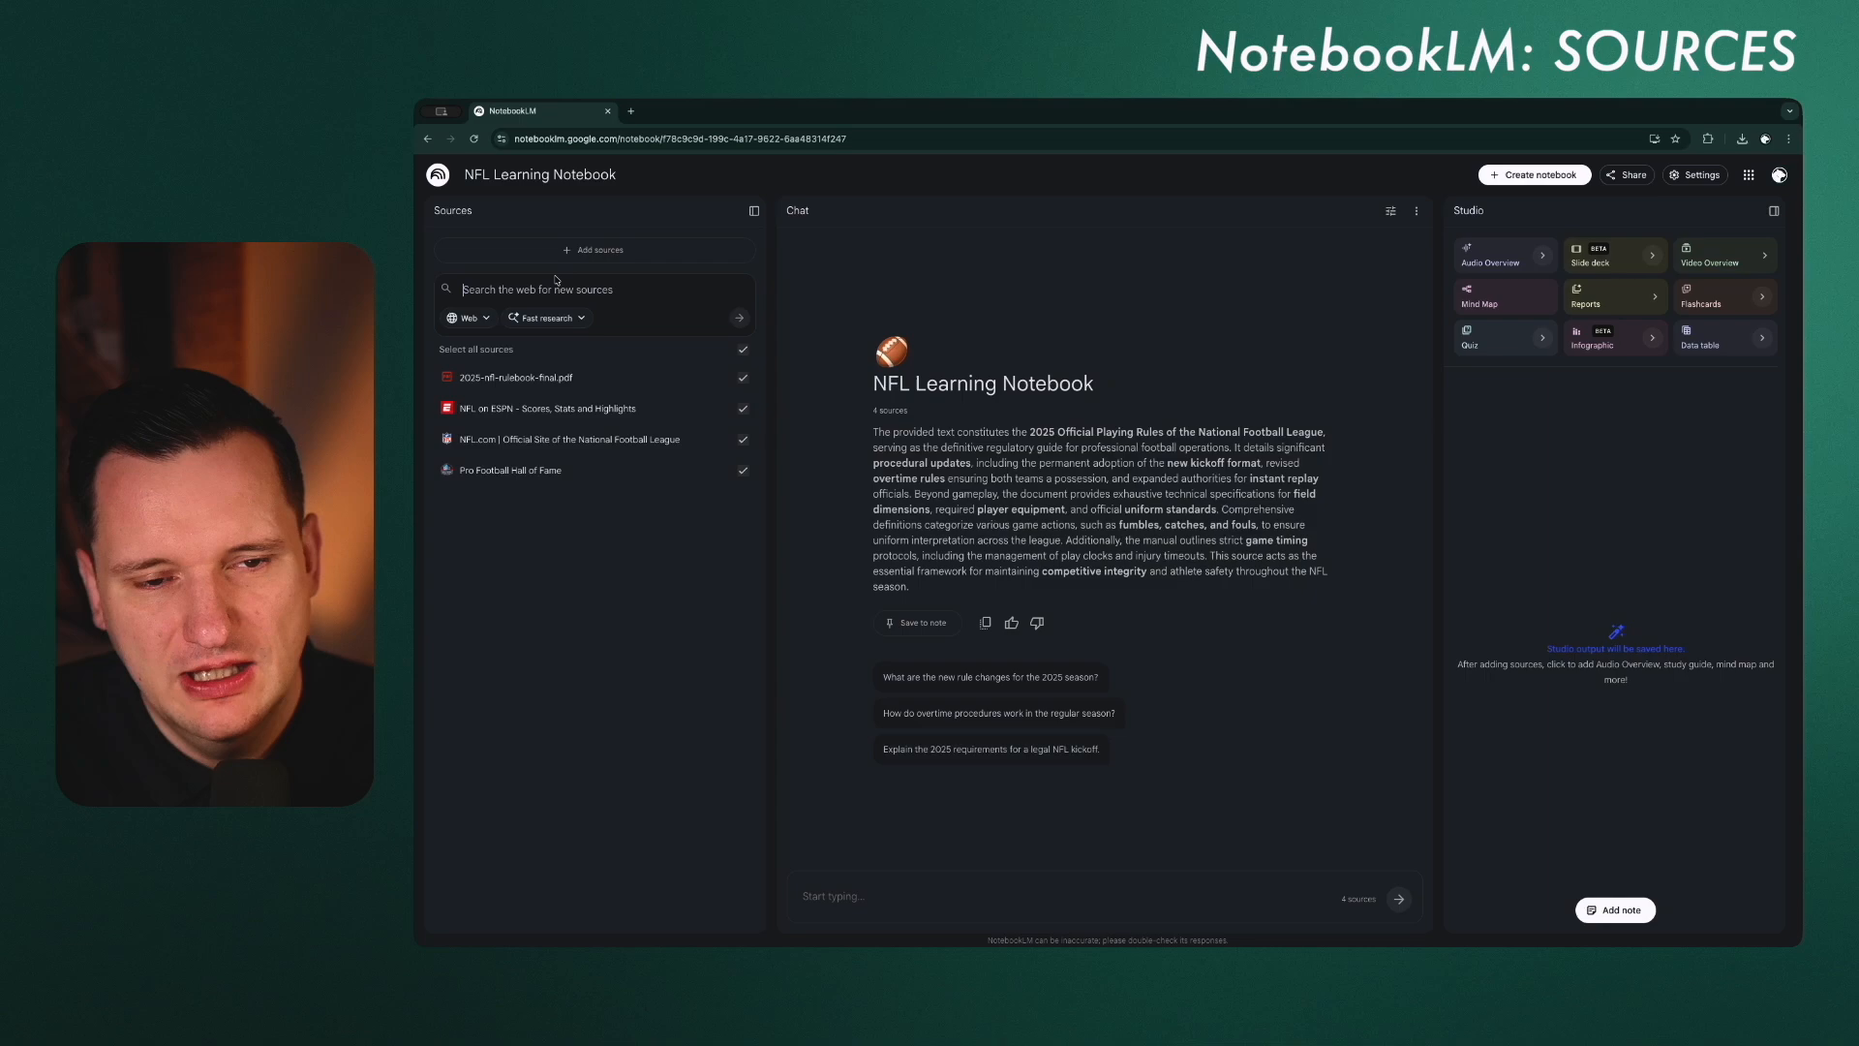
{"action": "left_click", "coordinate": [487, 320]}
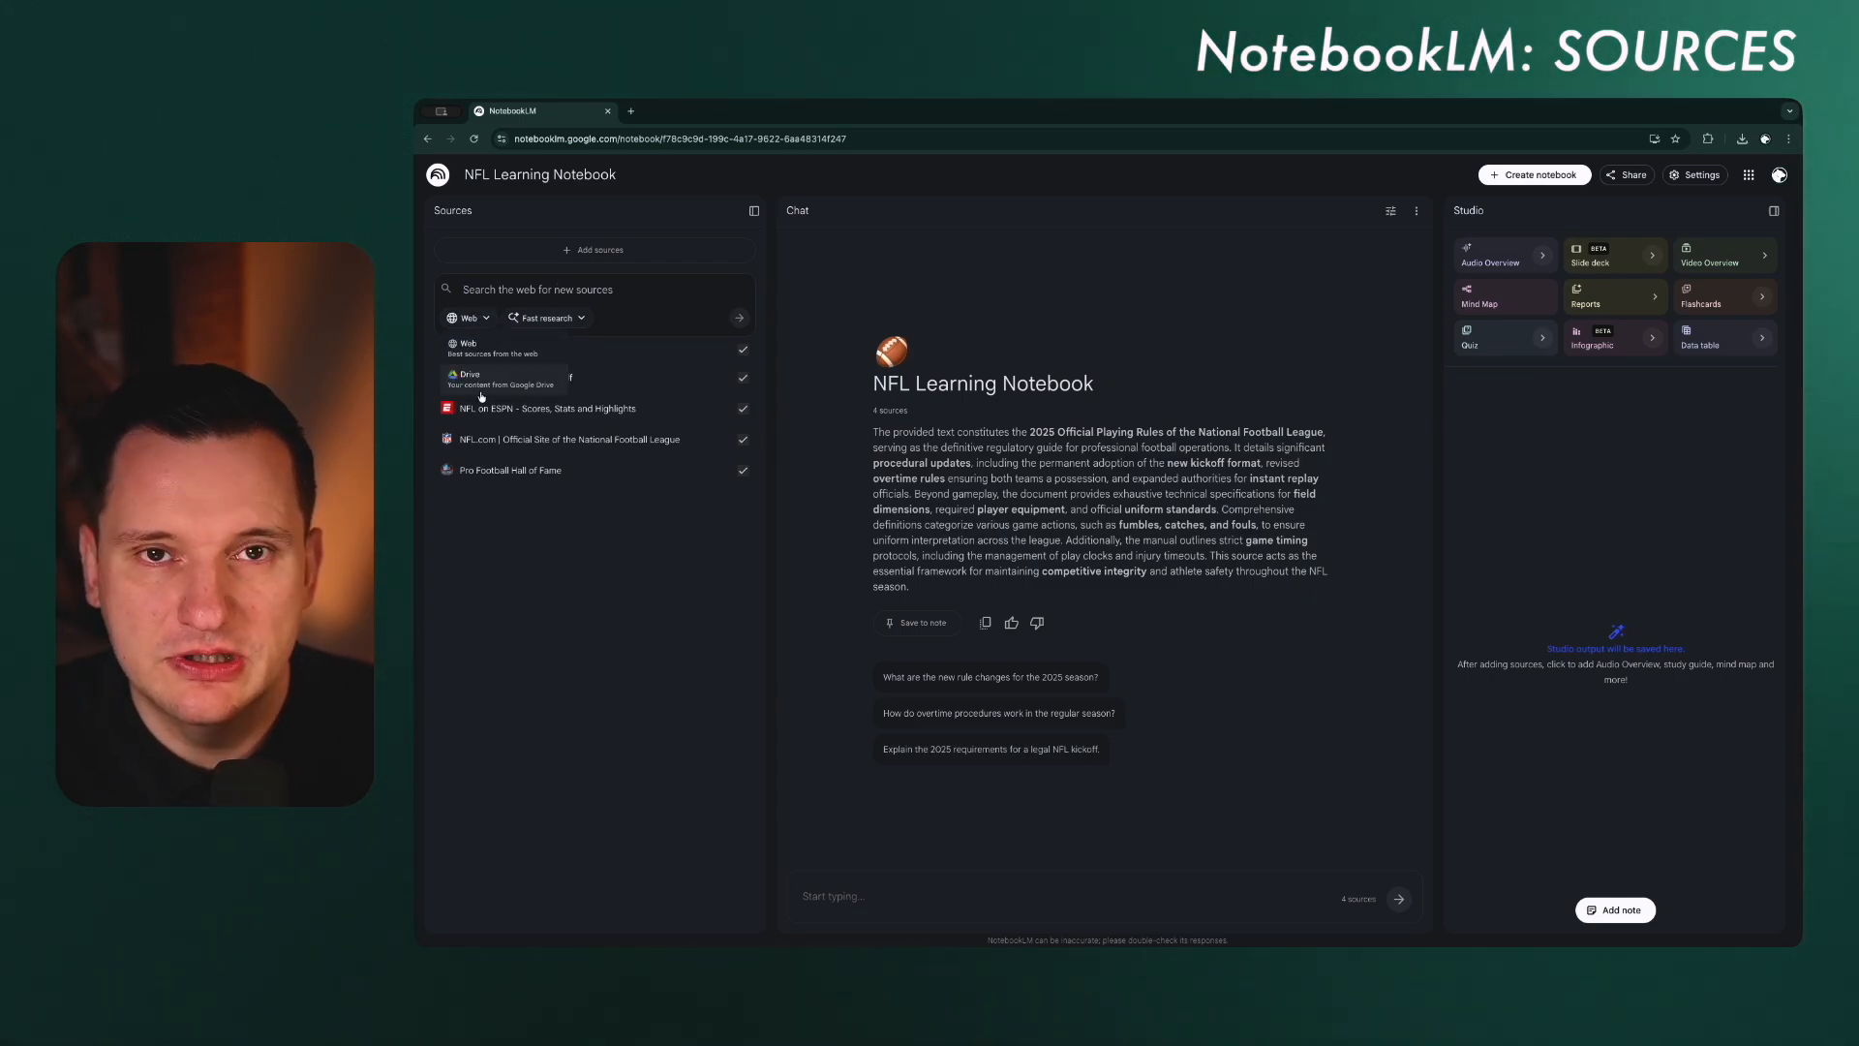
{"action": "left_click", "coordinate": [571, 320]}
{"action": "left_click", "coordinate": [580, 320]}
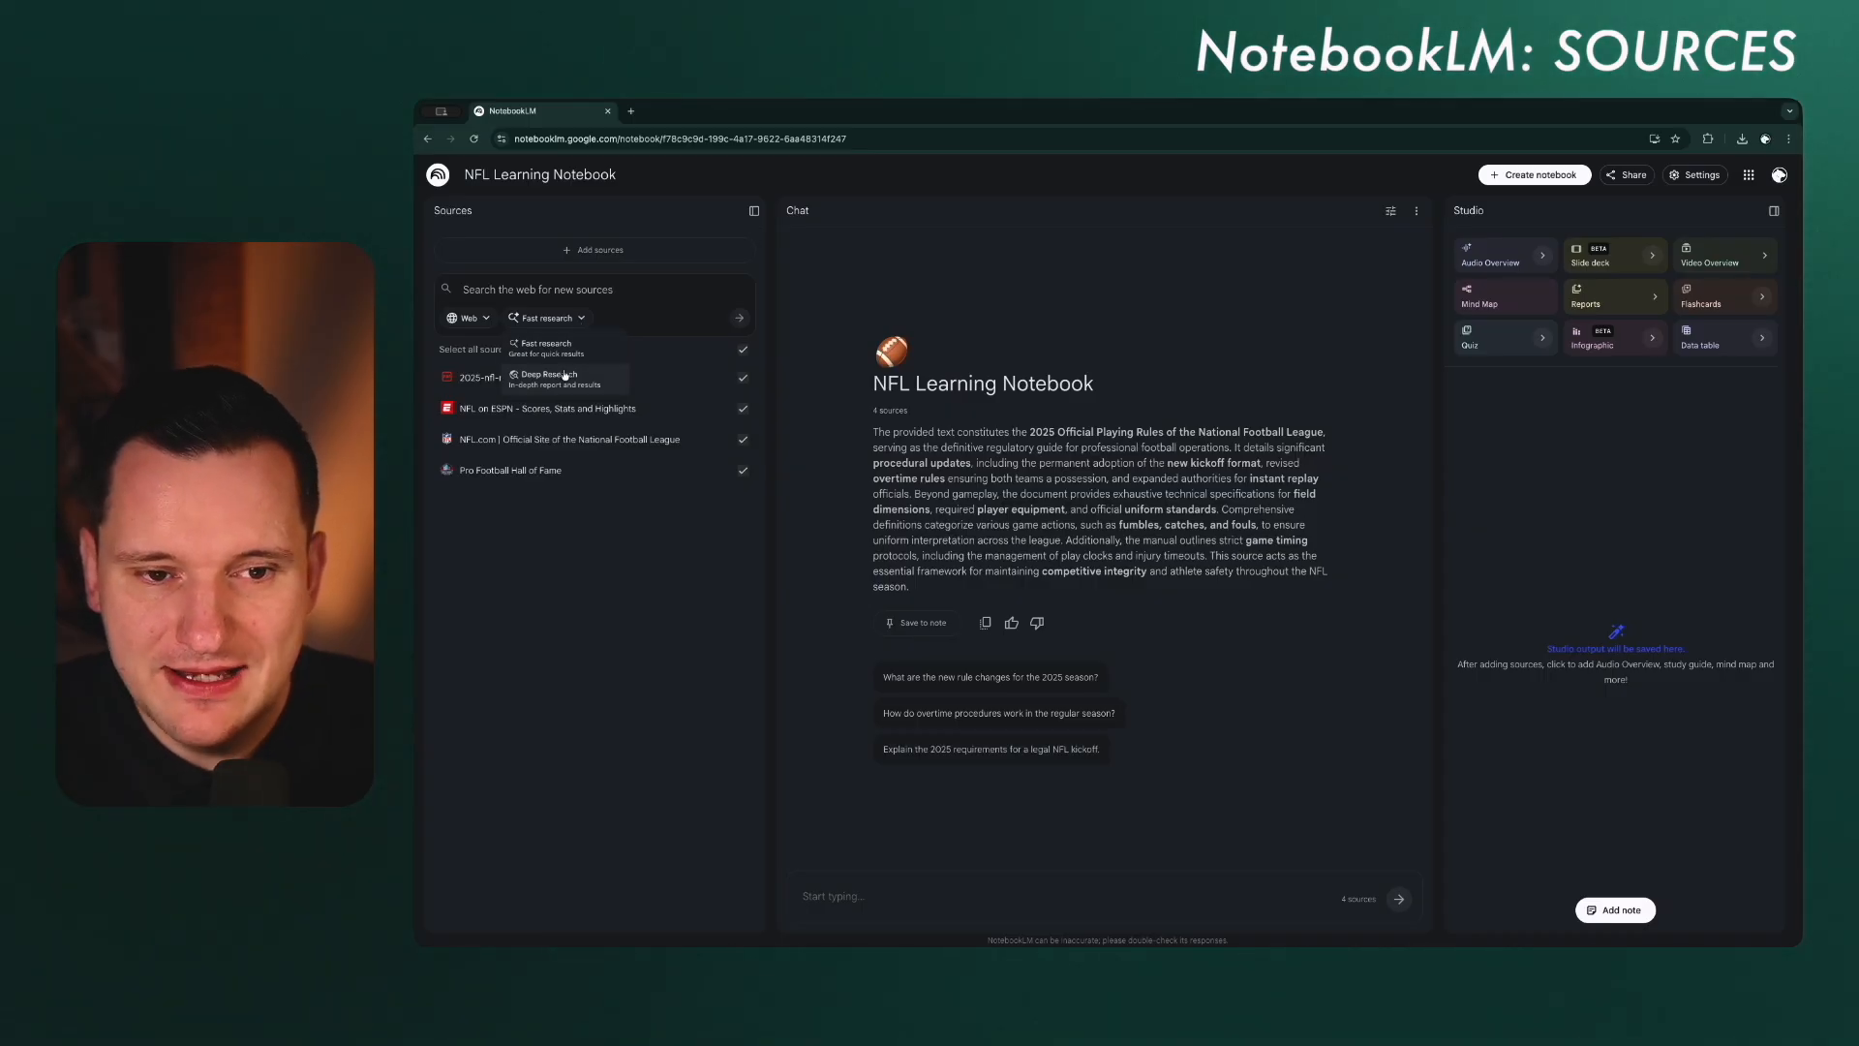
{"action": "left_click", "coordinate": [507, 288]}
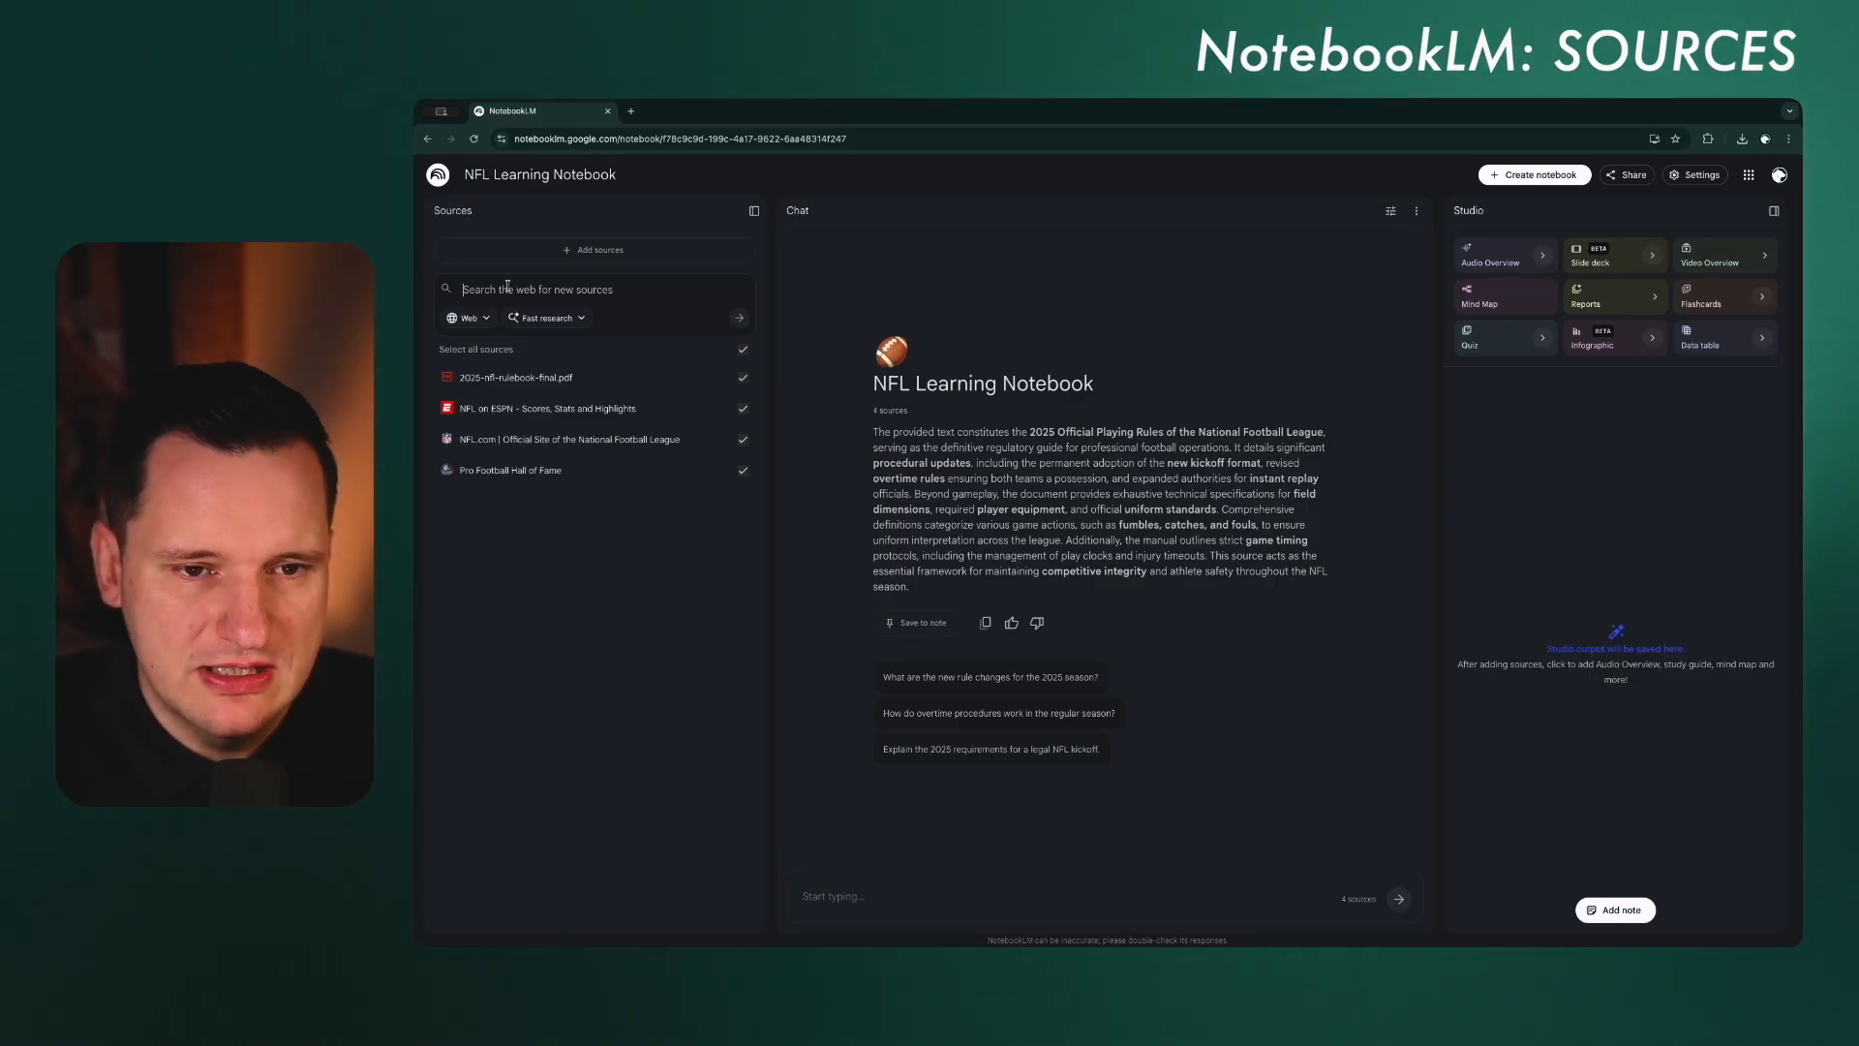
Step: Run a Fast research web search for new sources on "NFL Season Recap 2025 including all highlights news trades and other topics"
{"action": "left_click", "coordinate": [595, 250]}
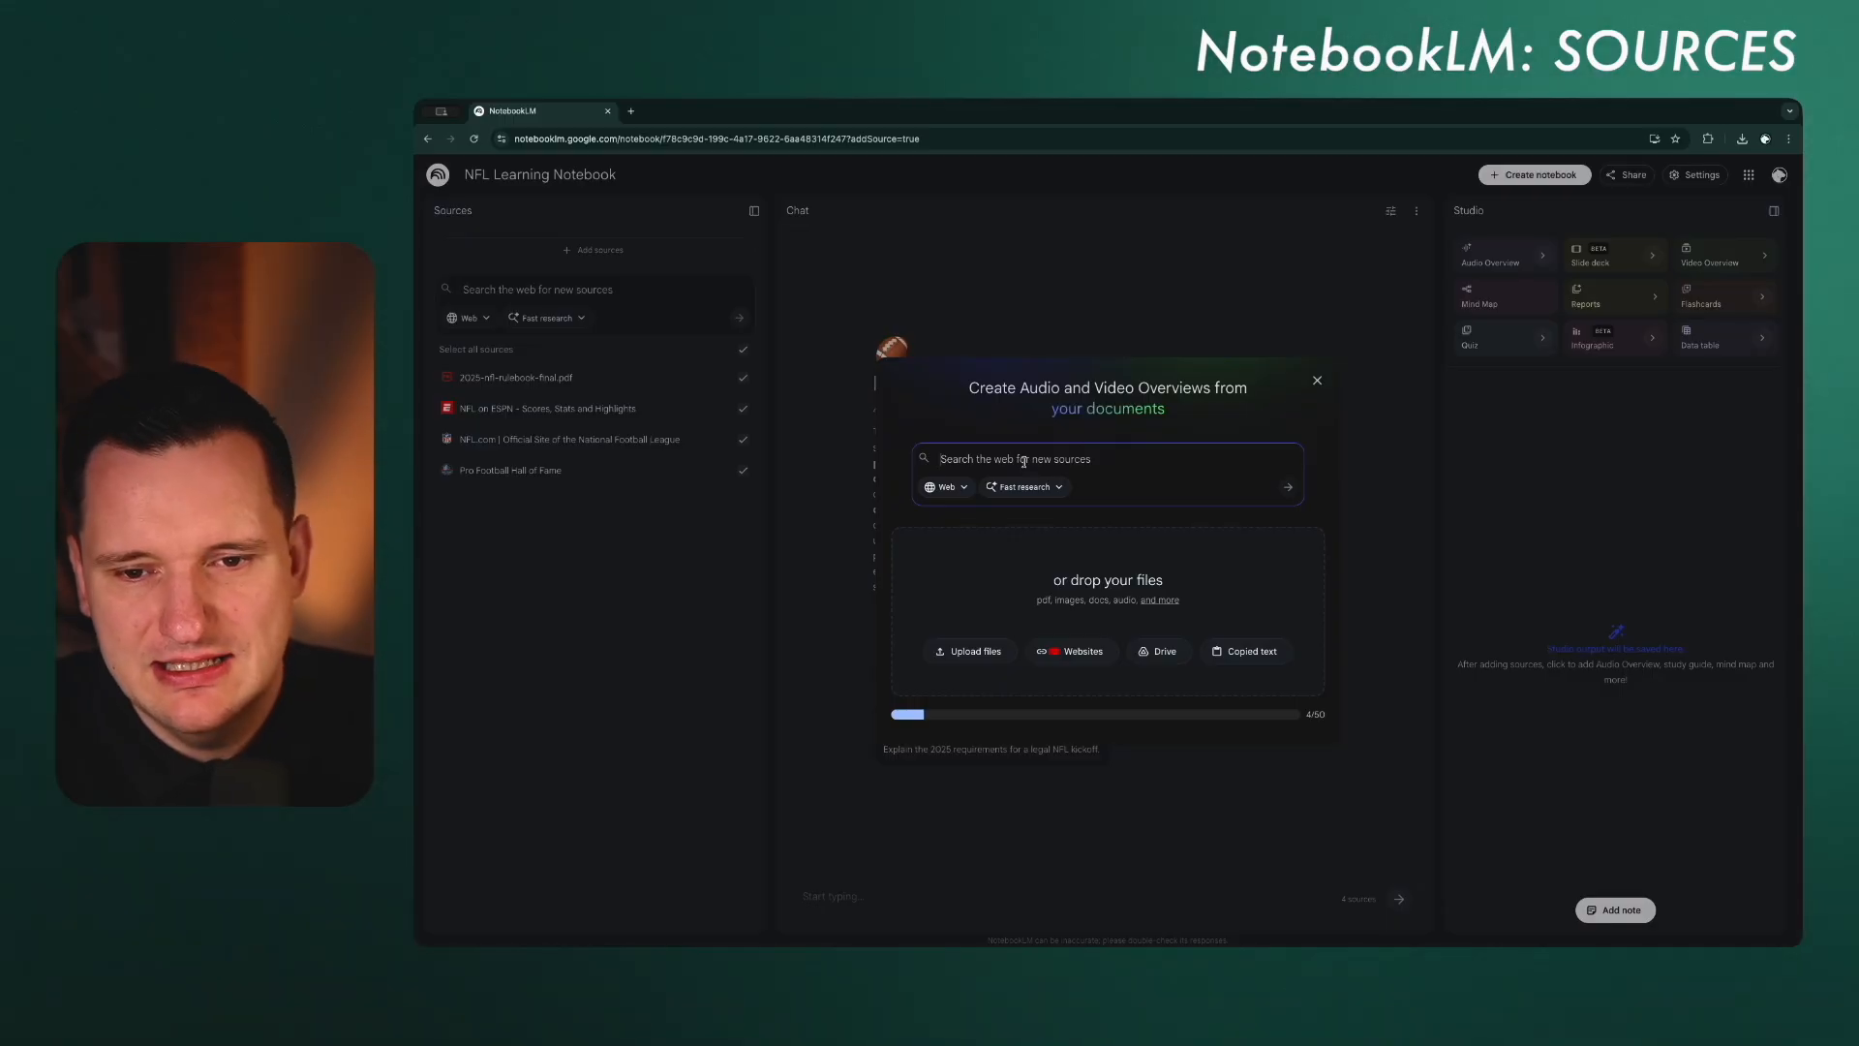
{"action": "left_click", "coordinate": [1065, 487]}
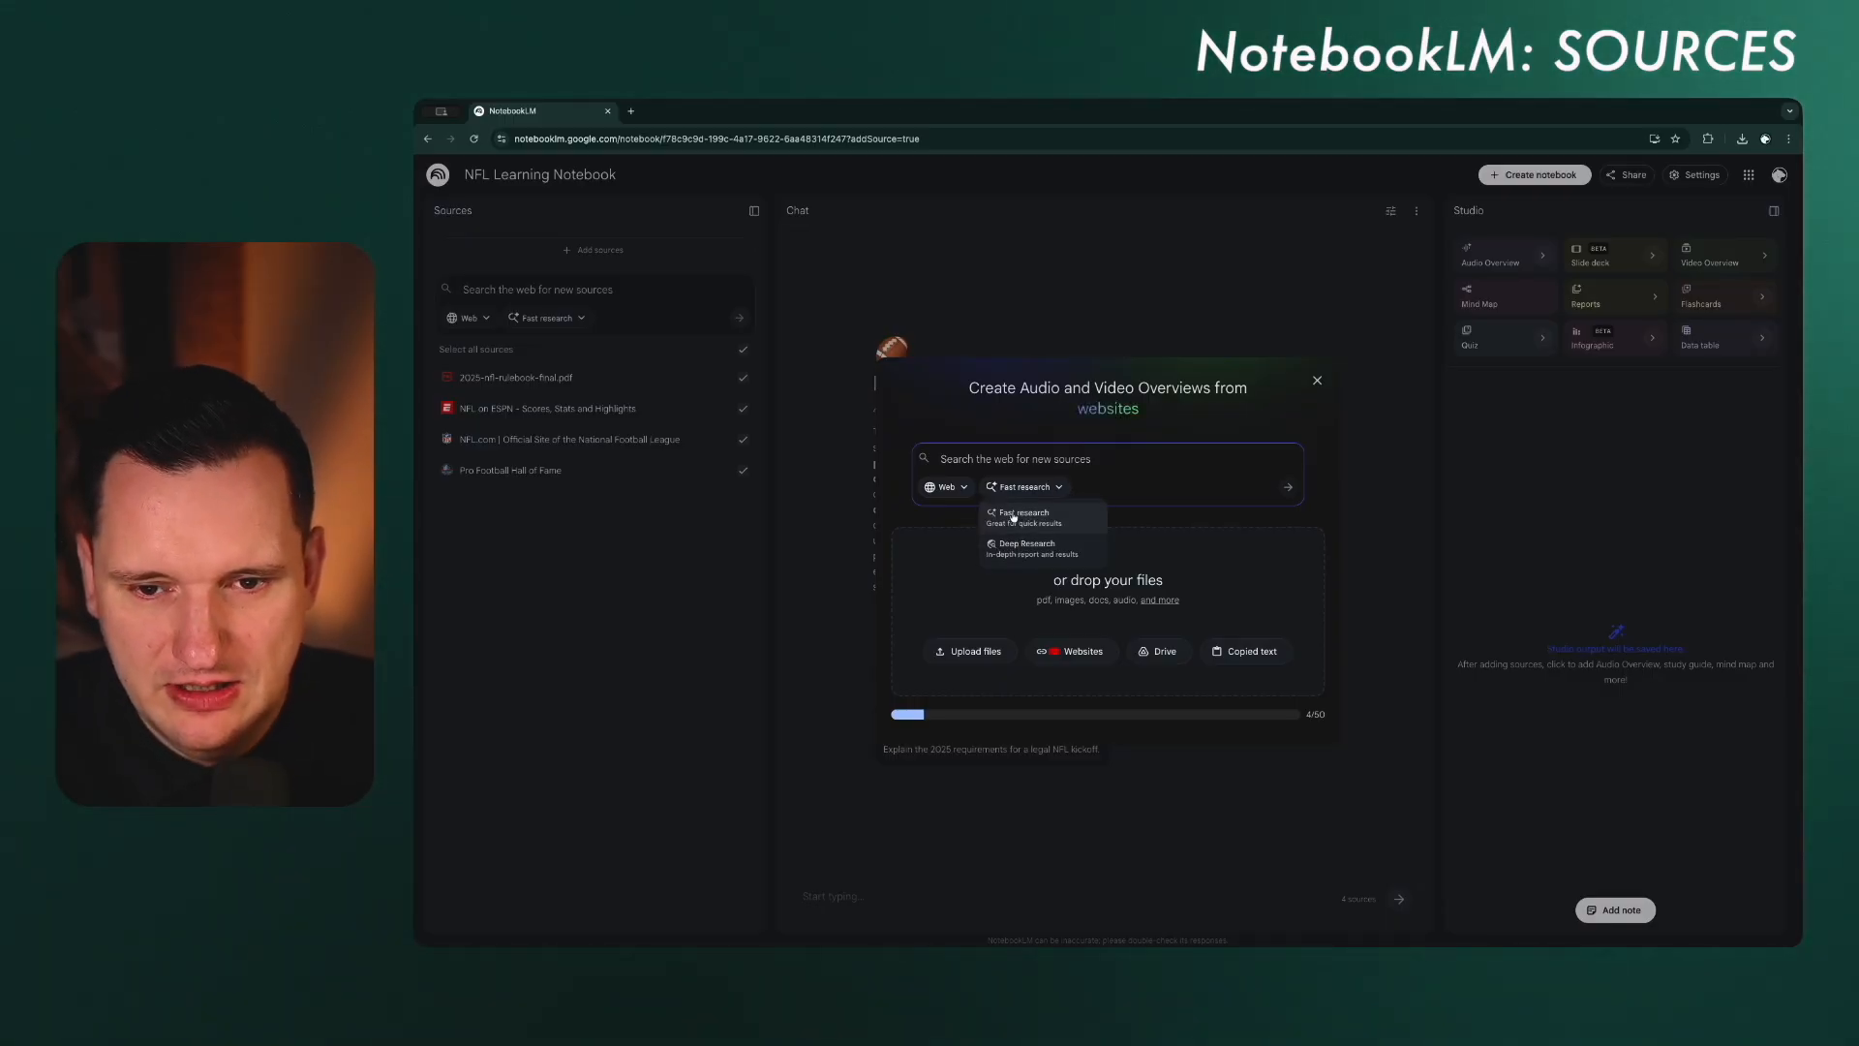
{"action": "left_click", "coordinate": [1013, 518]}
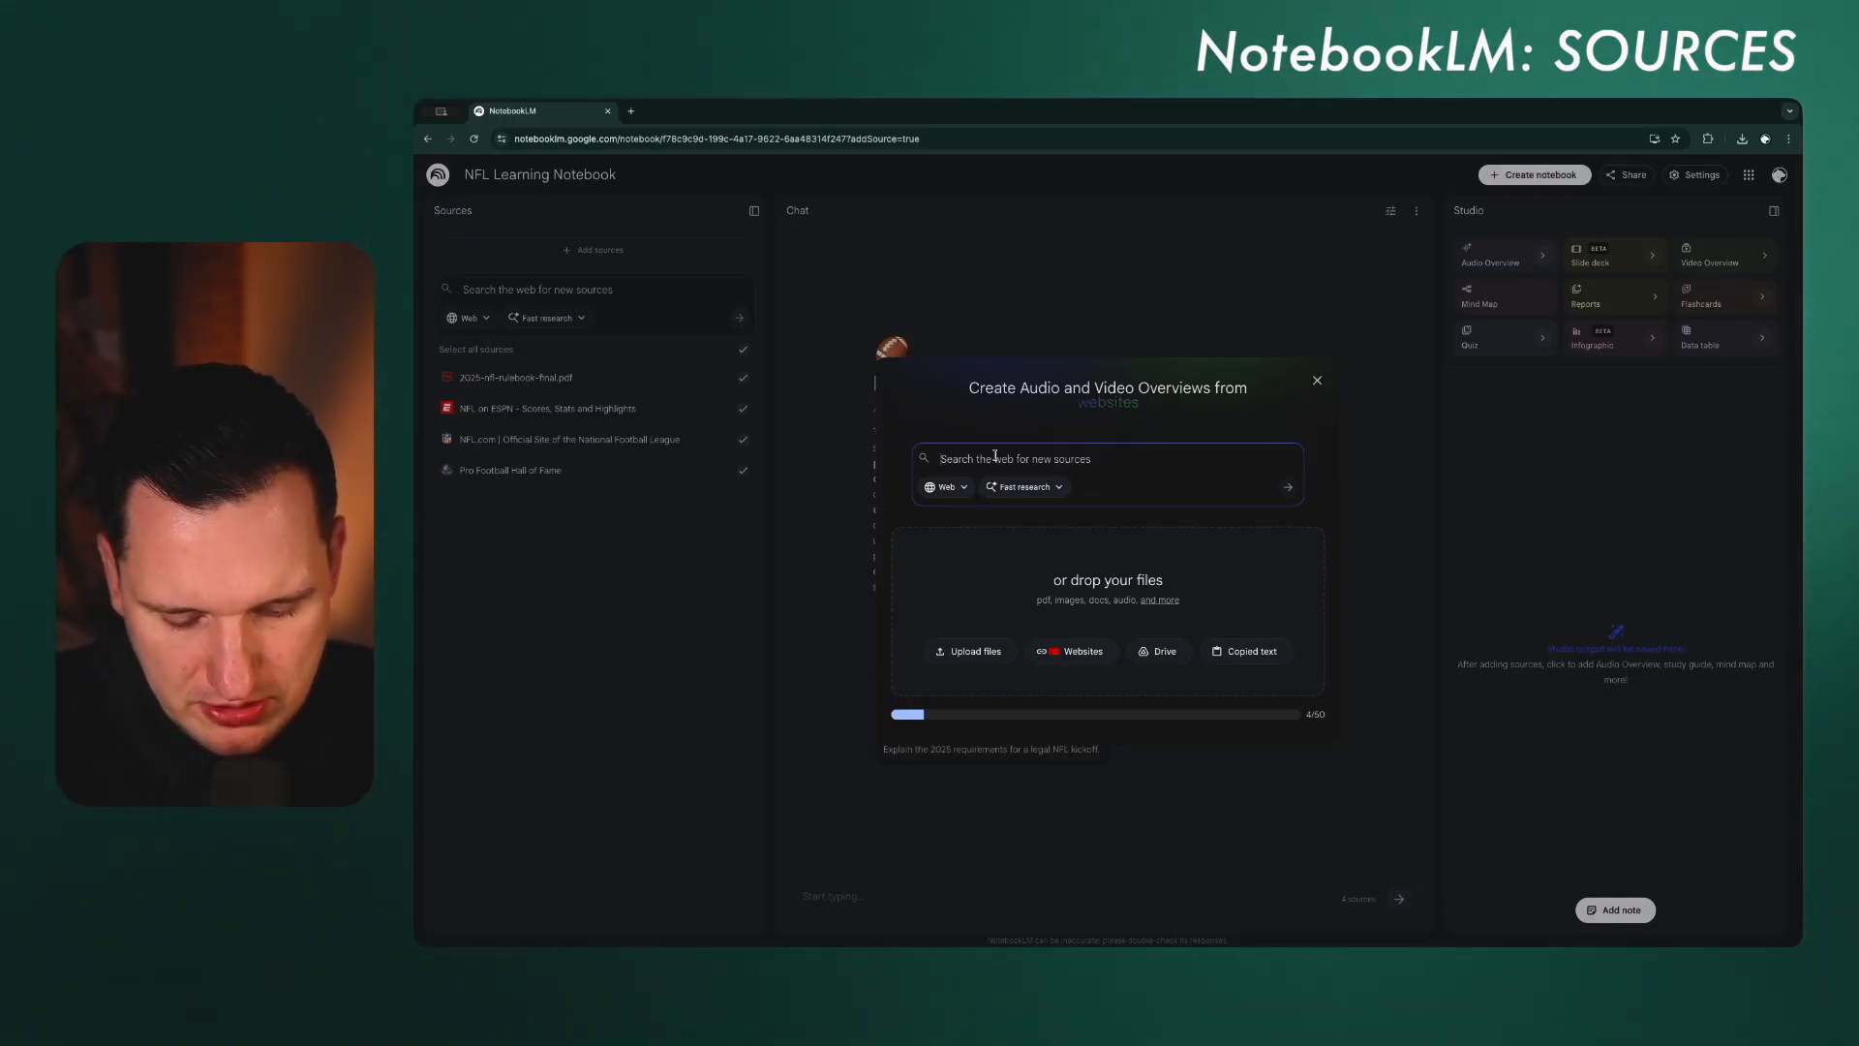
{"action": "type", "text": "NFL Season"}
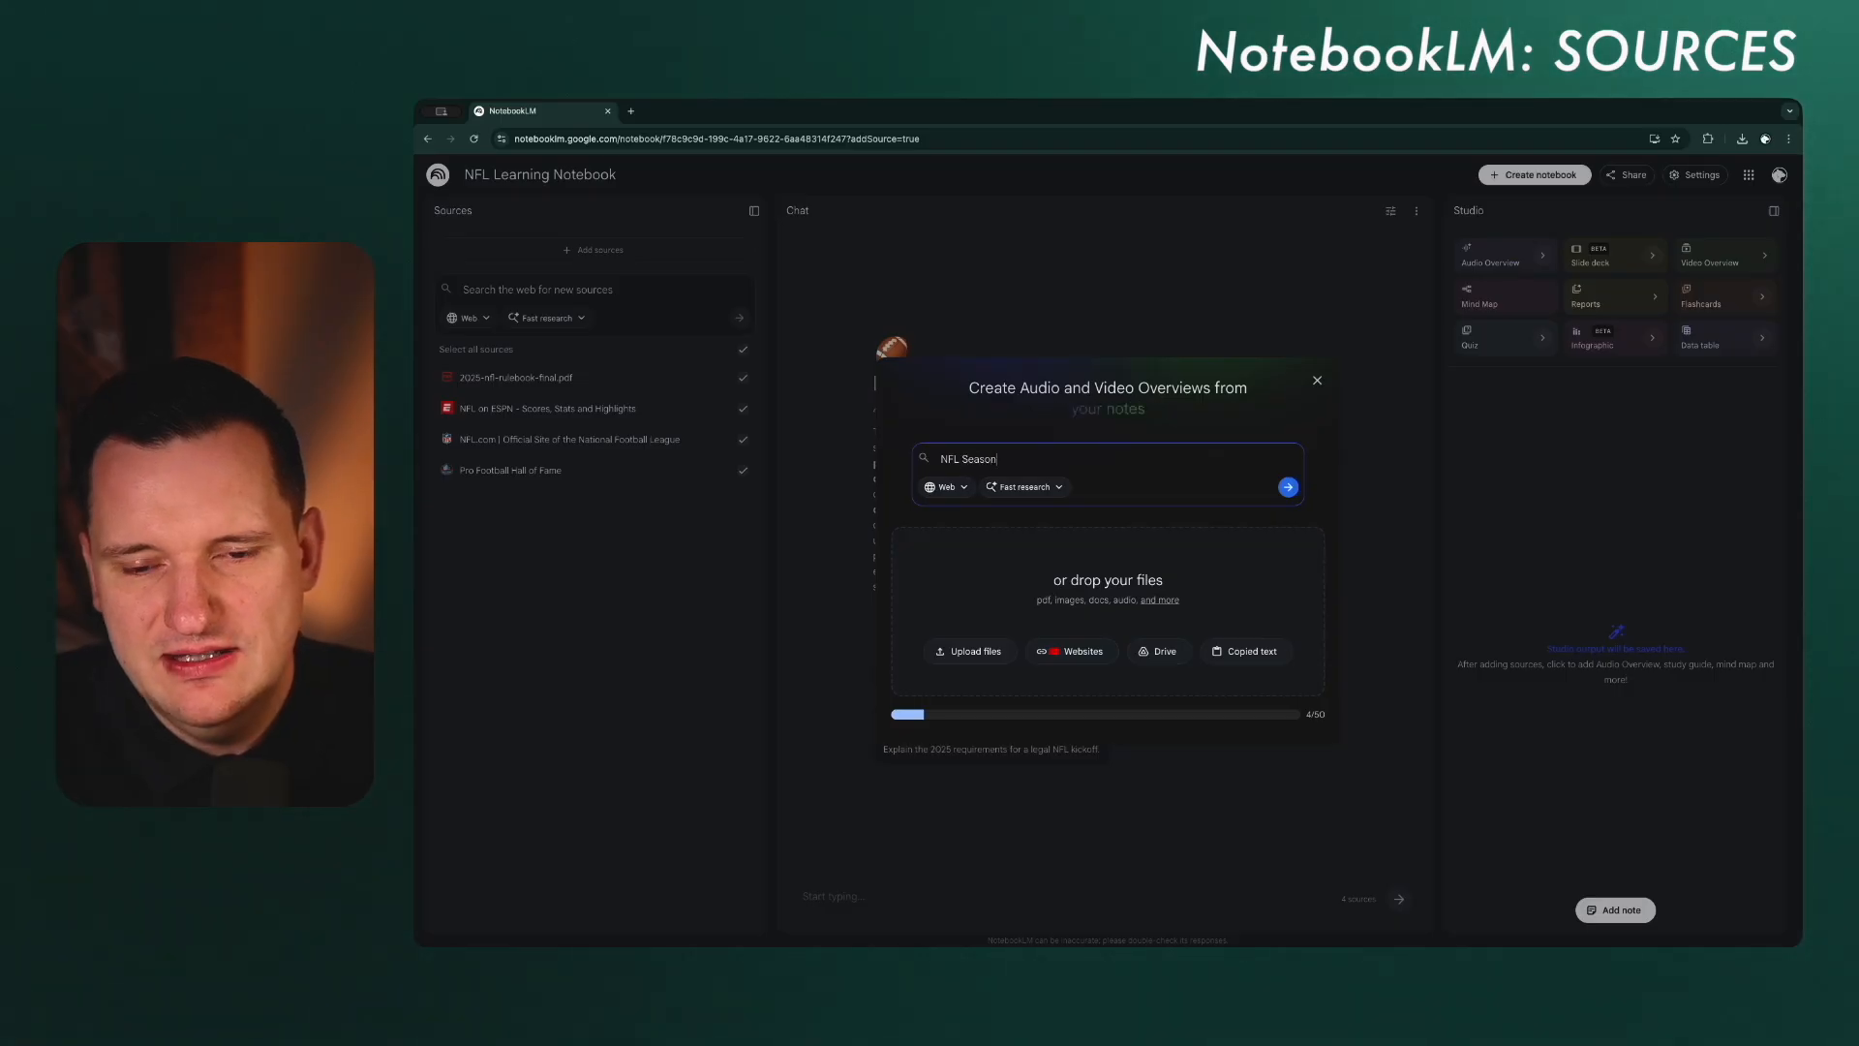
{"action": "type", "text": " Recap 2025"}
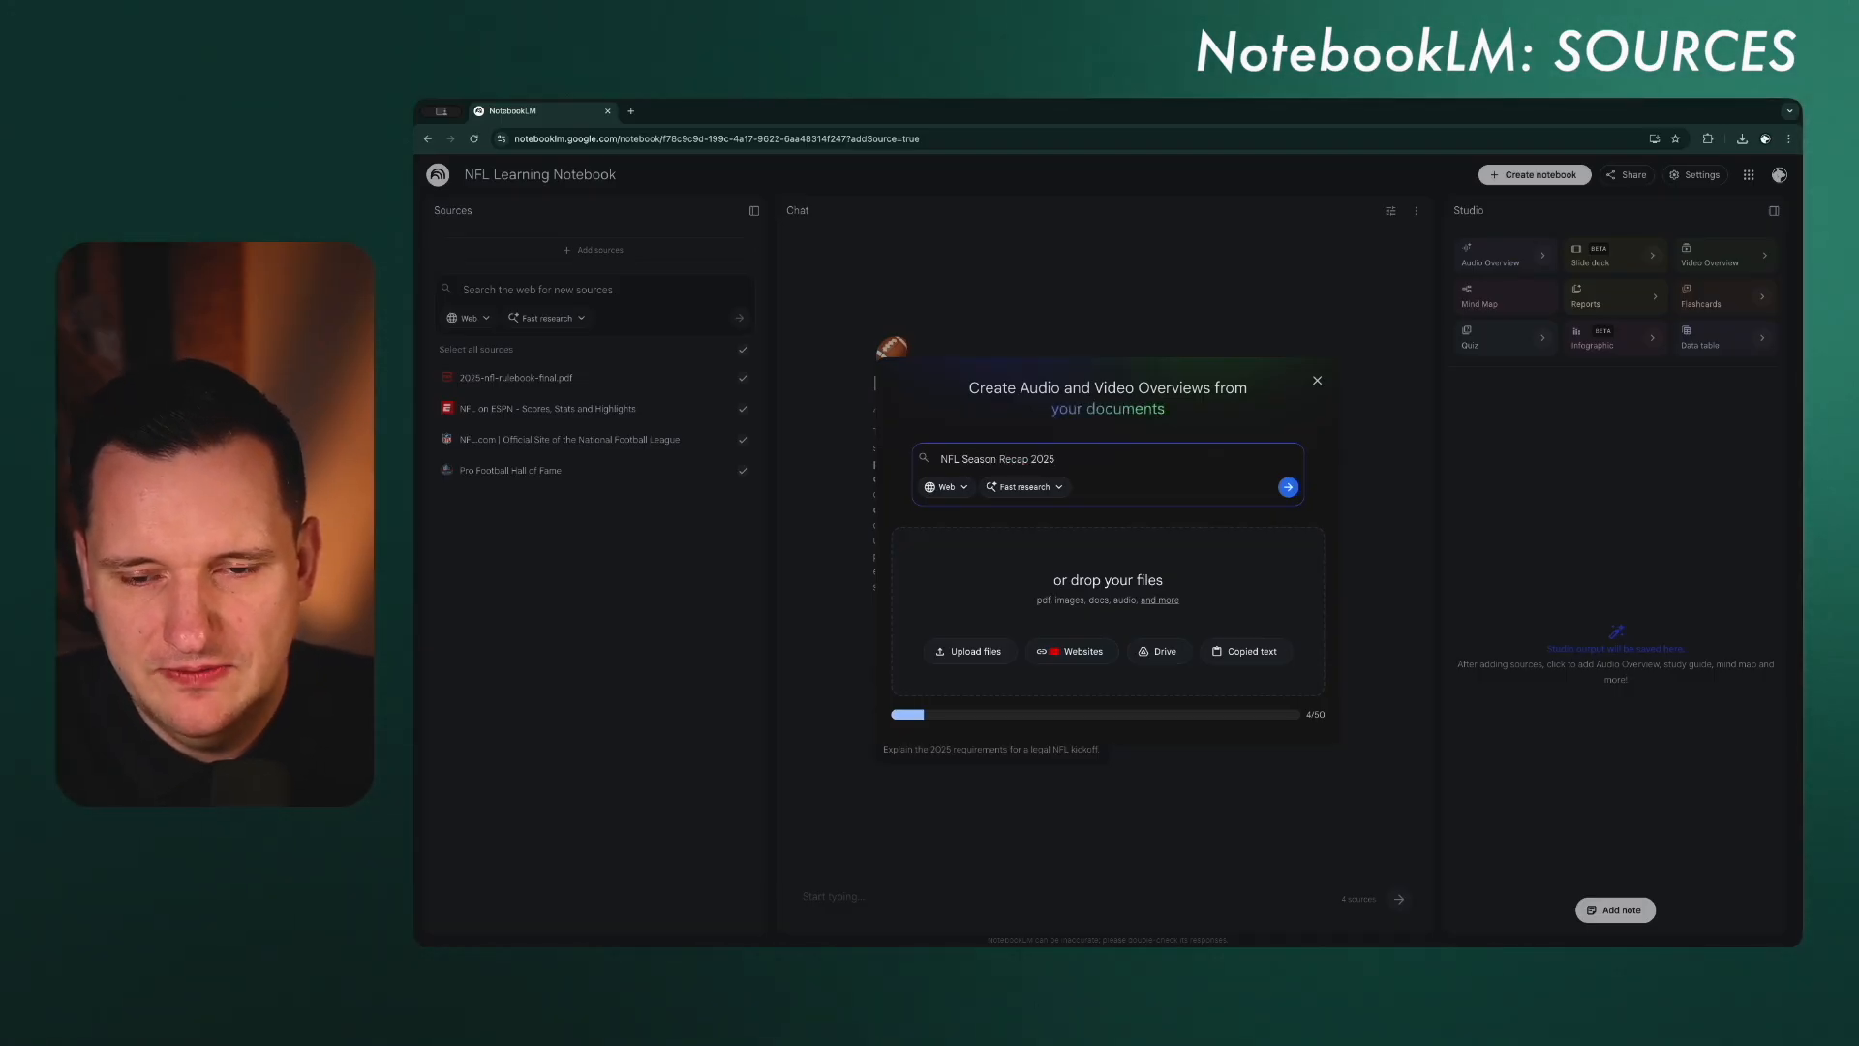
{"action": "type", "text": " incling all hi"}
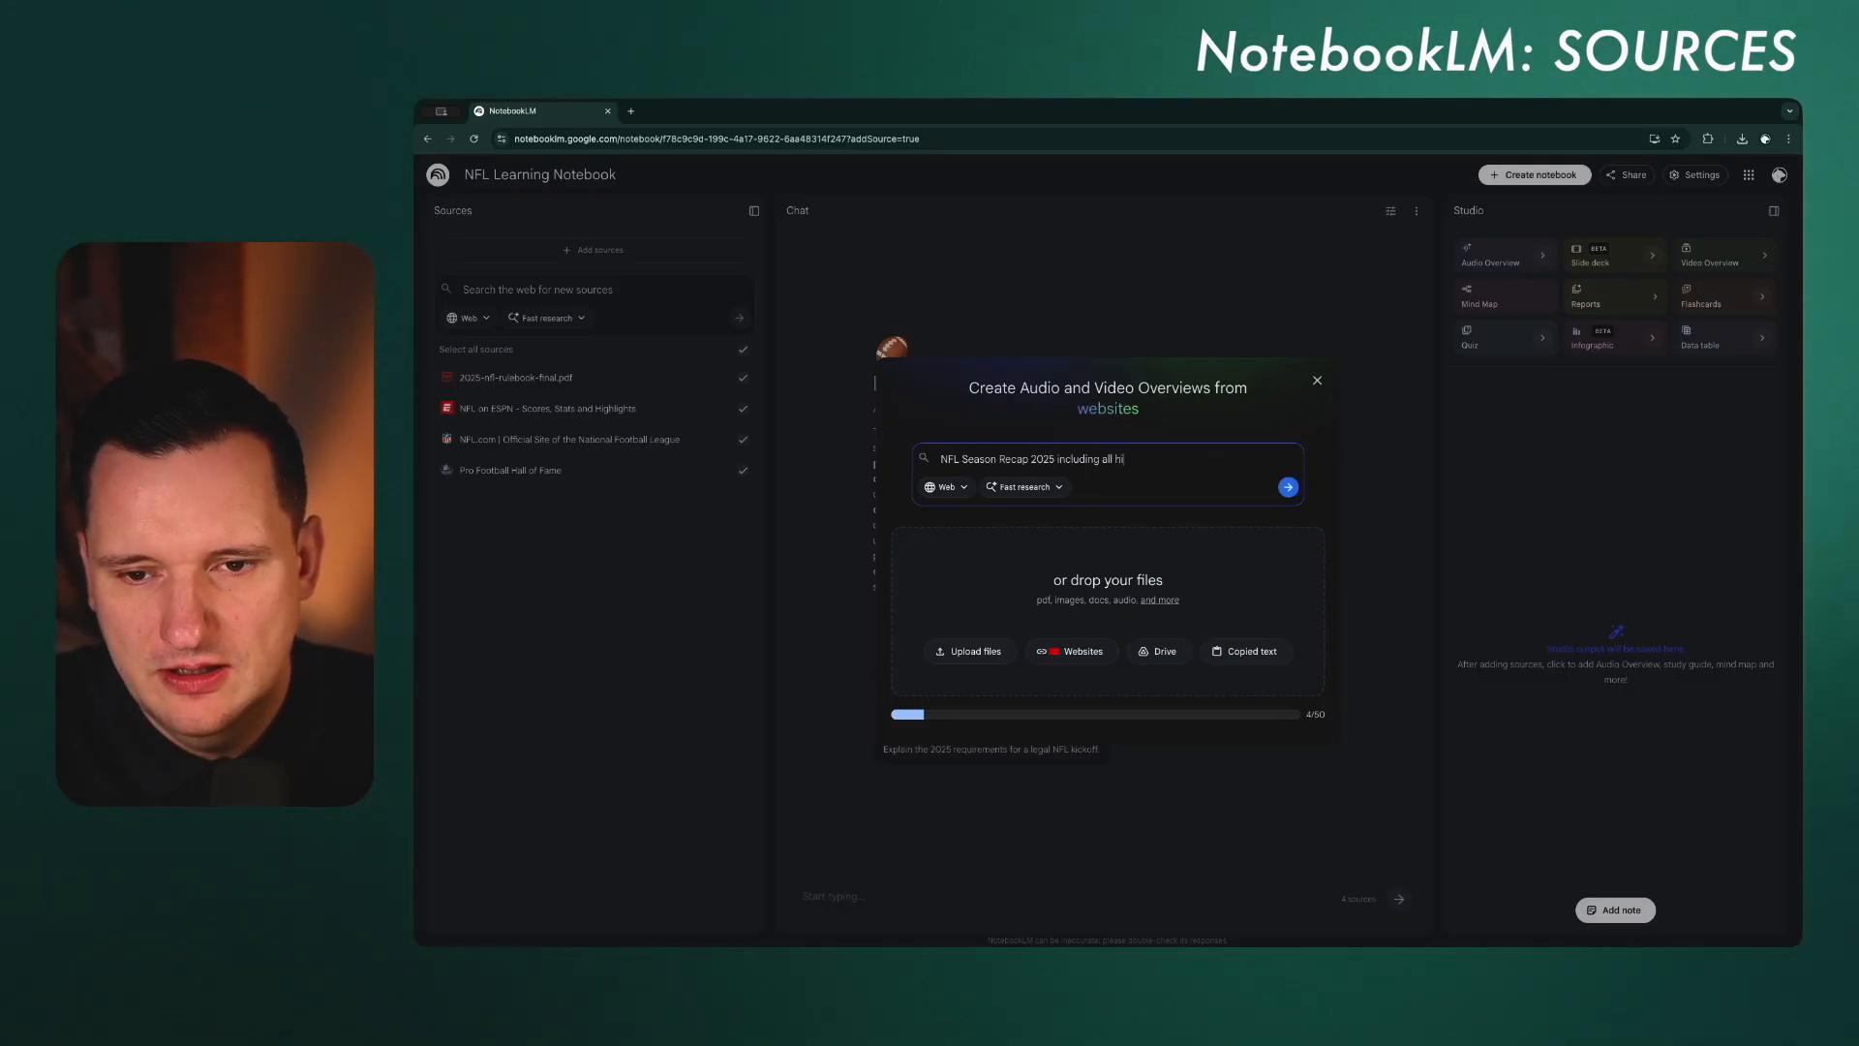
{"action": "type", "text": "ghlights news"}
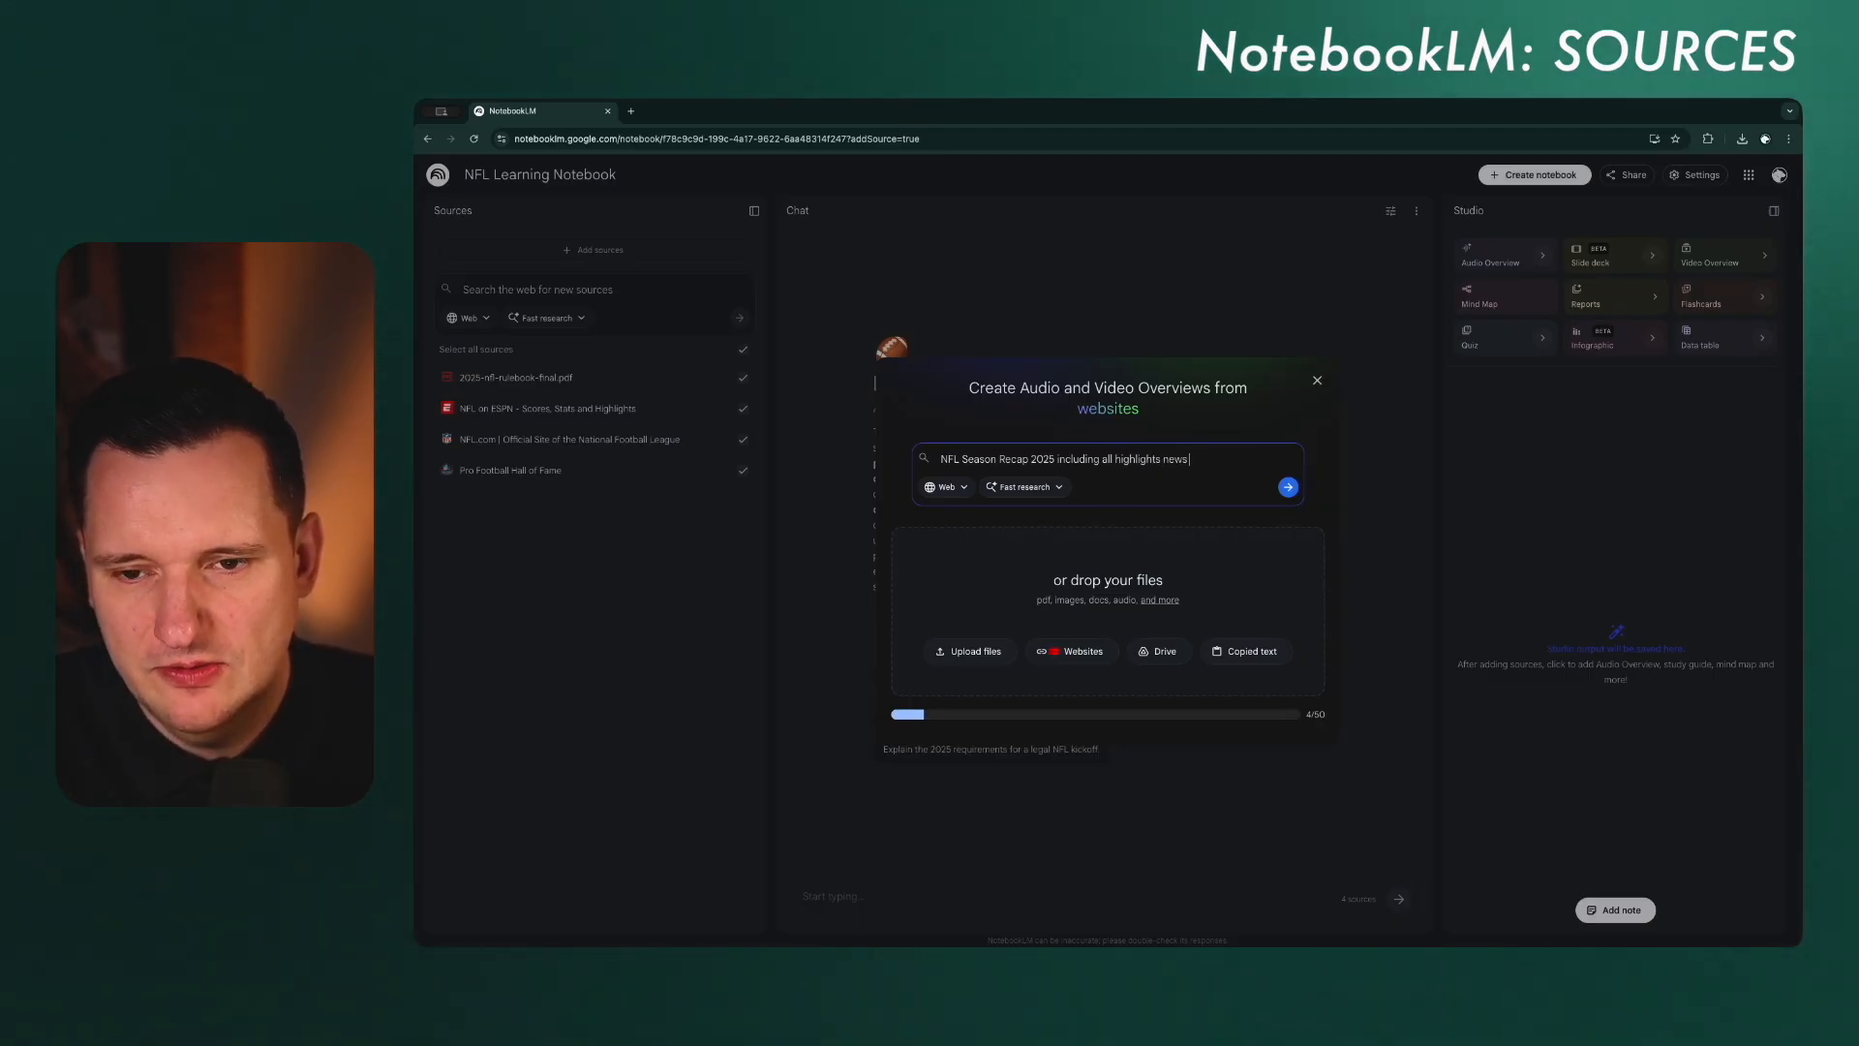
{"action": "type", "text": " trades and other top"}
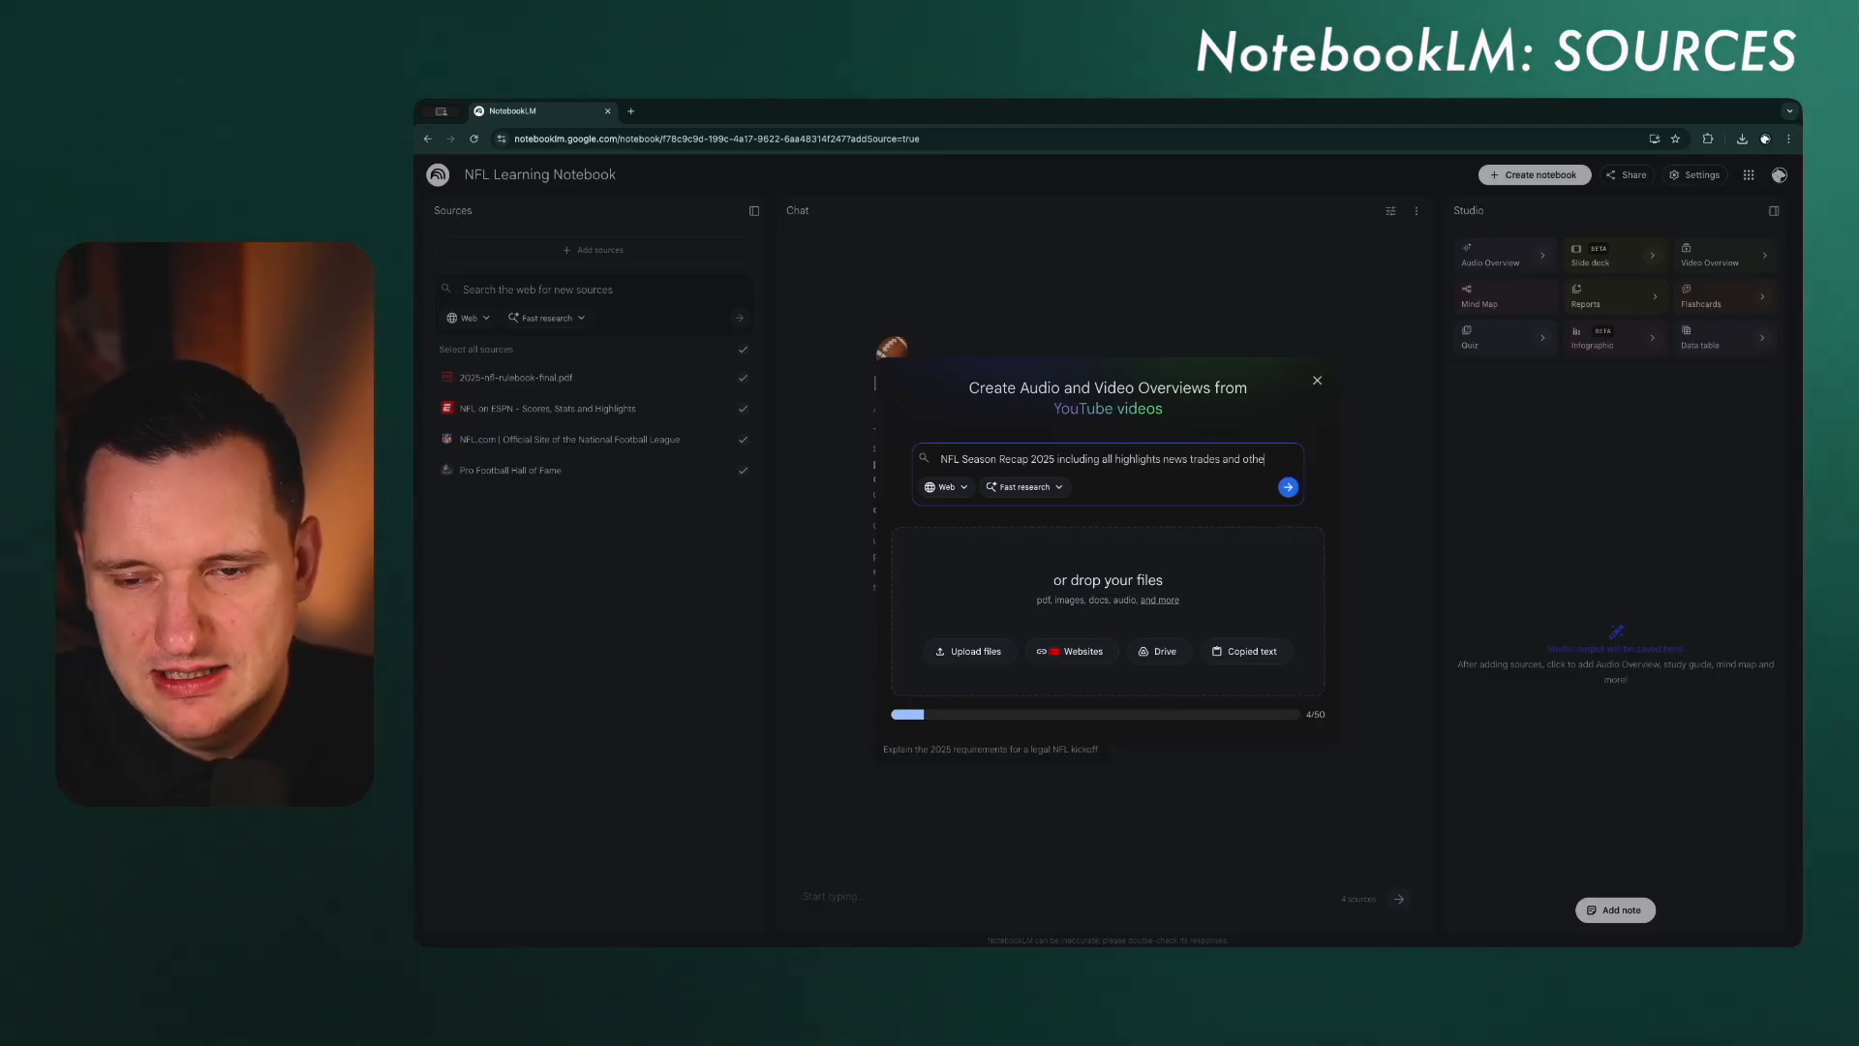
{"action": "type", "text": "ics"}
{"action": "key", "text": "Return"}
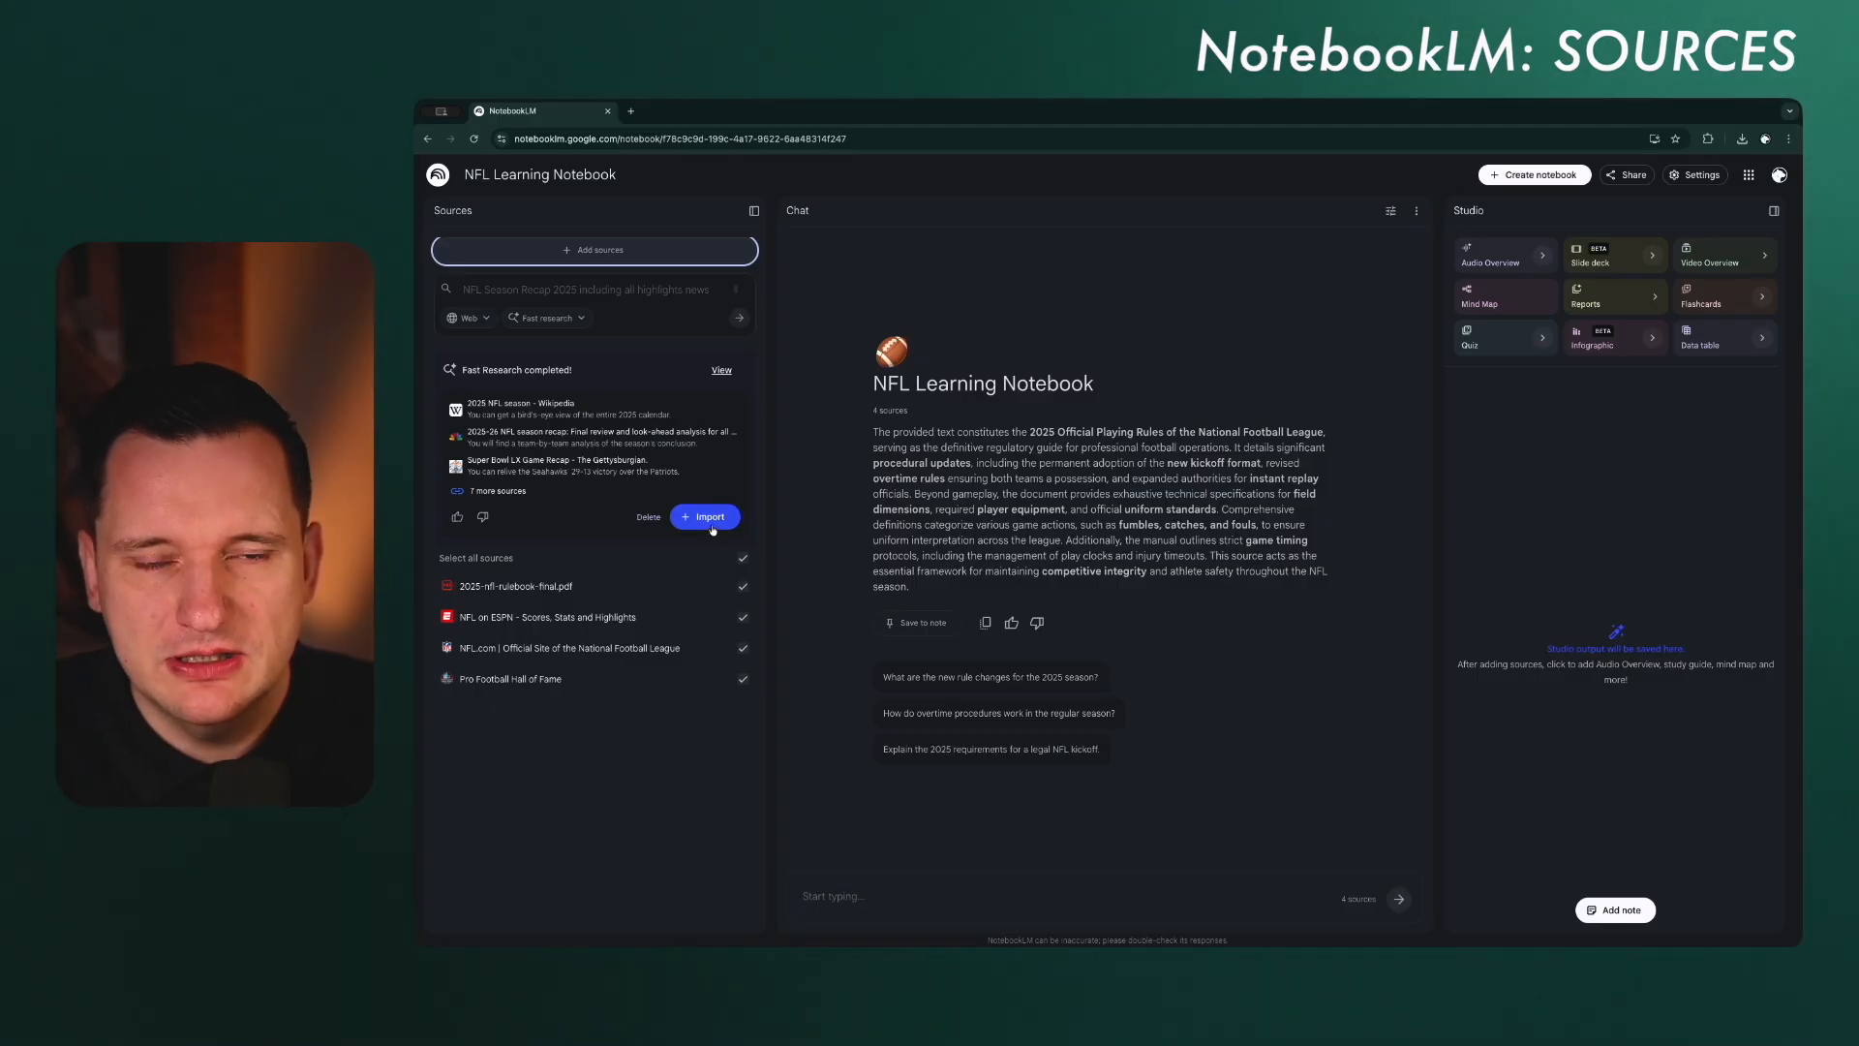
Step: From the discovered sources, import only the Wikipedia 2025 NFL season, 32-team season recap, Trade Deadline Tracker and NFL Honors award winners pages
{"action": "left_click", "coordinate": [519, 473]}
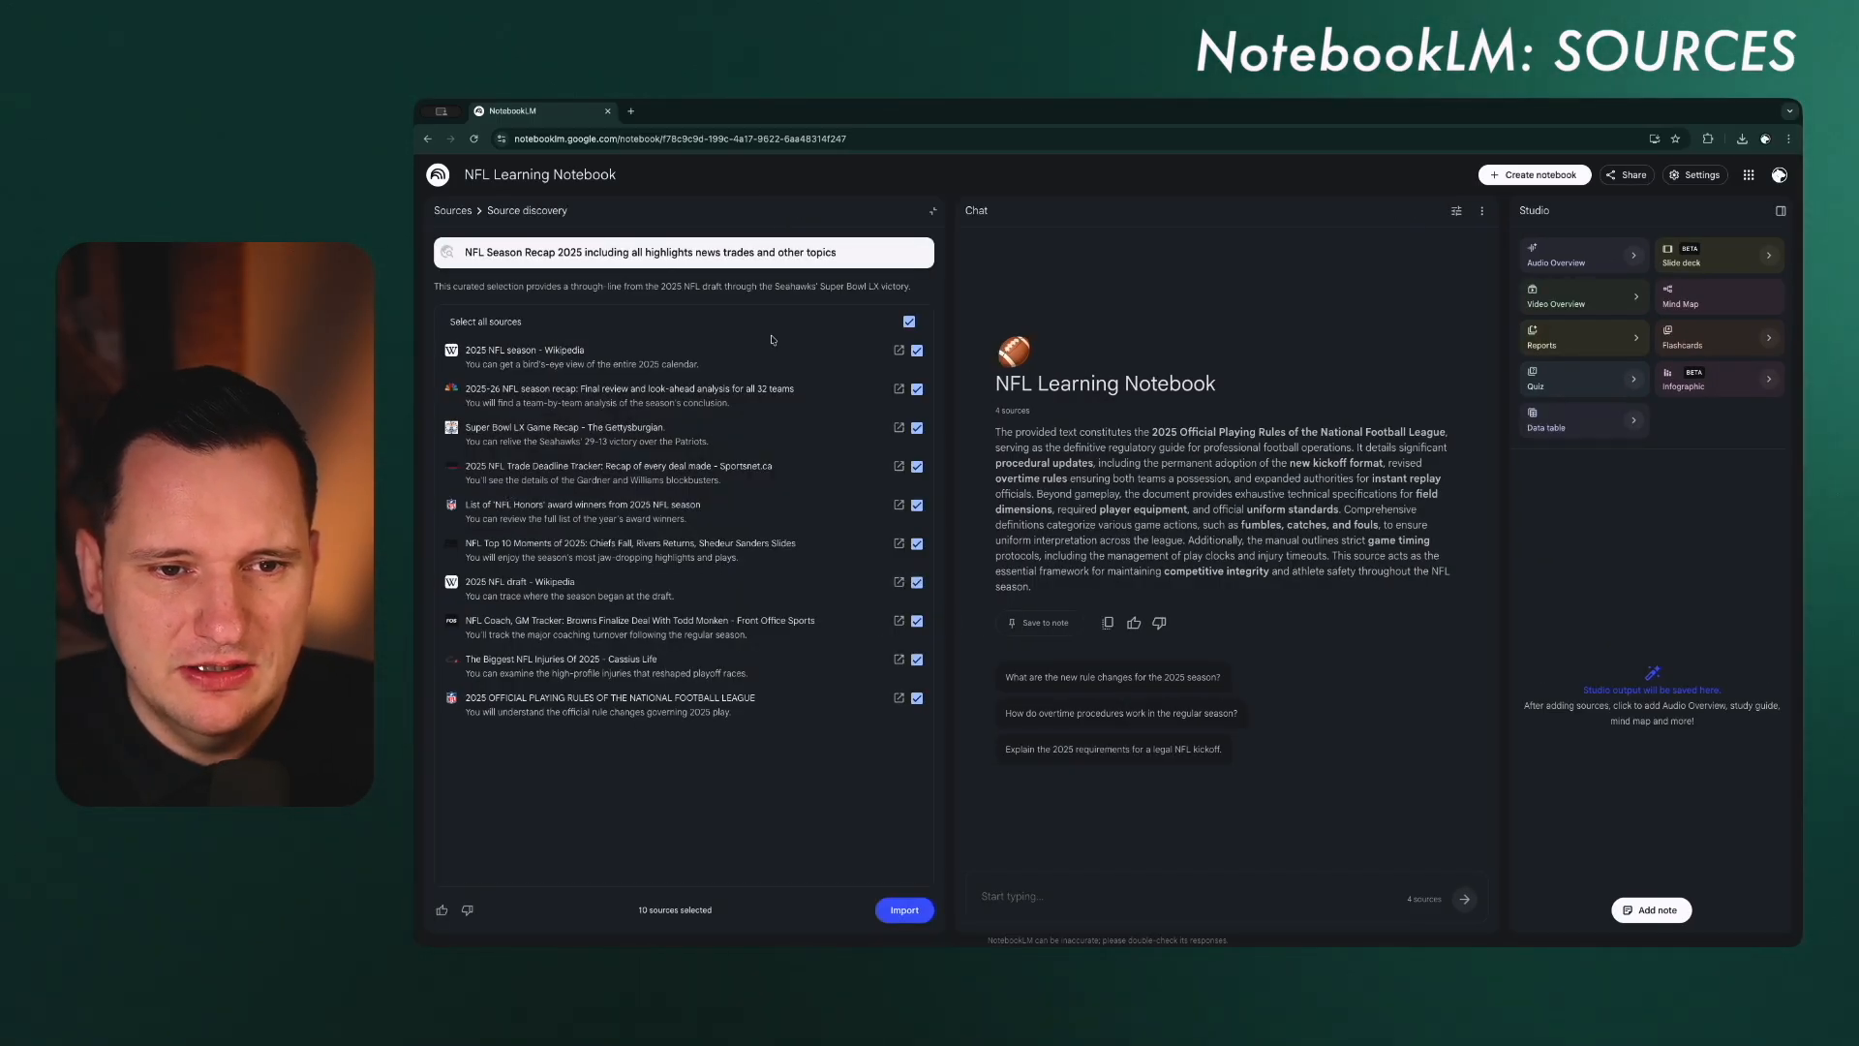
{"action": "left_click", "coordinate": [908, 322]}
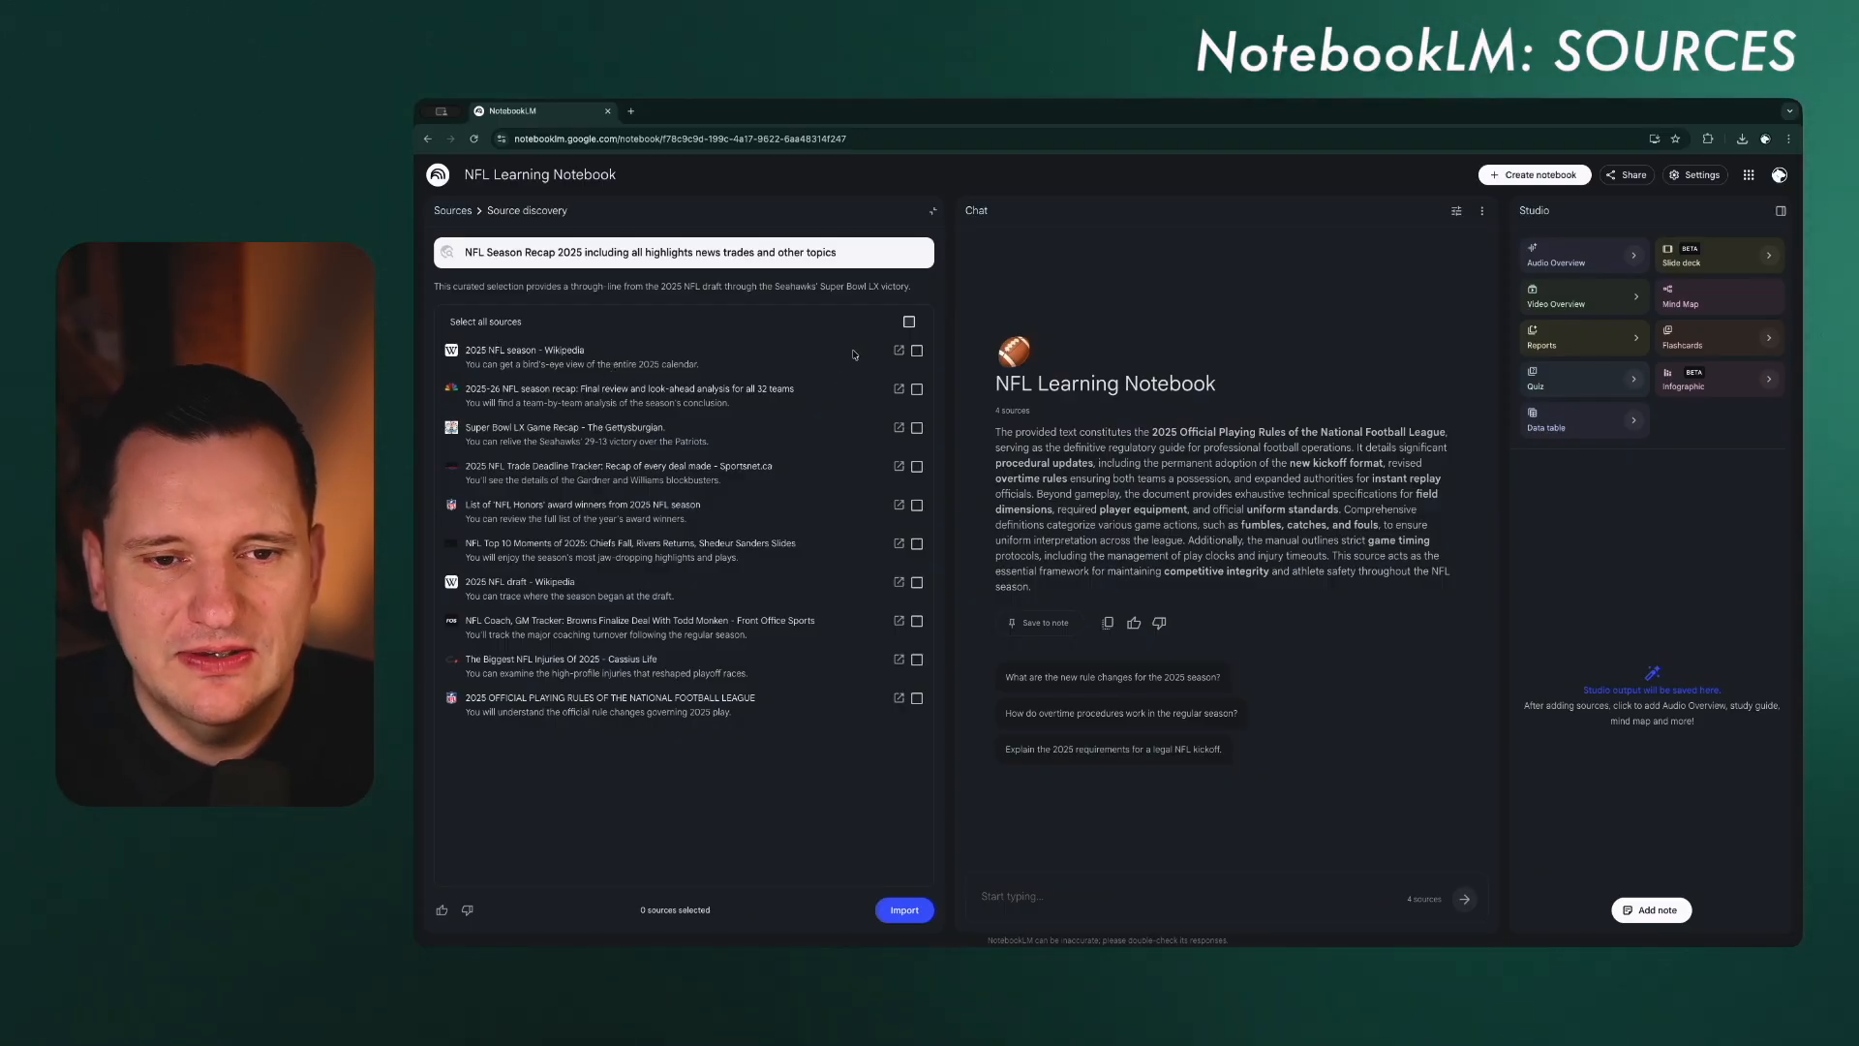
{"action": "left_click", "coordinate": [917, 351]}
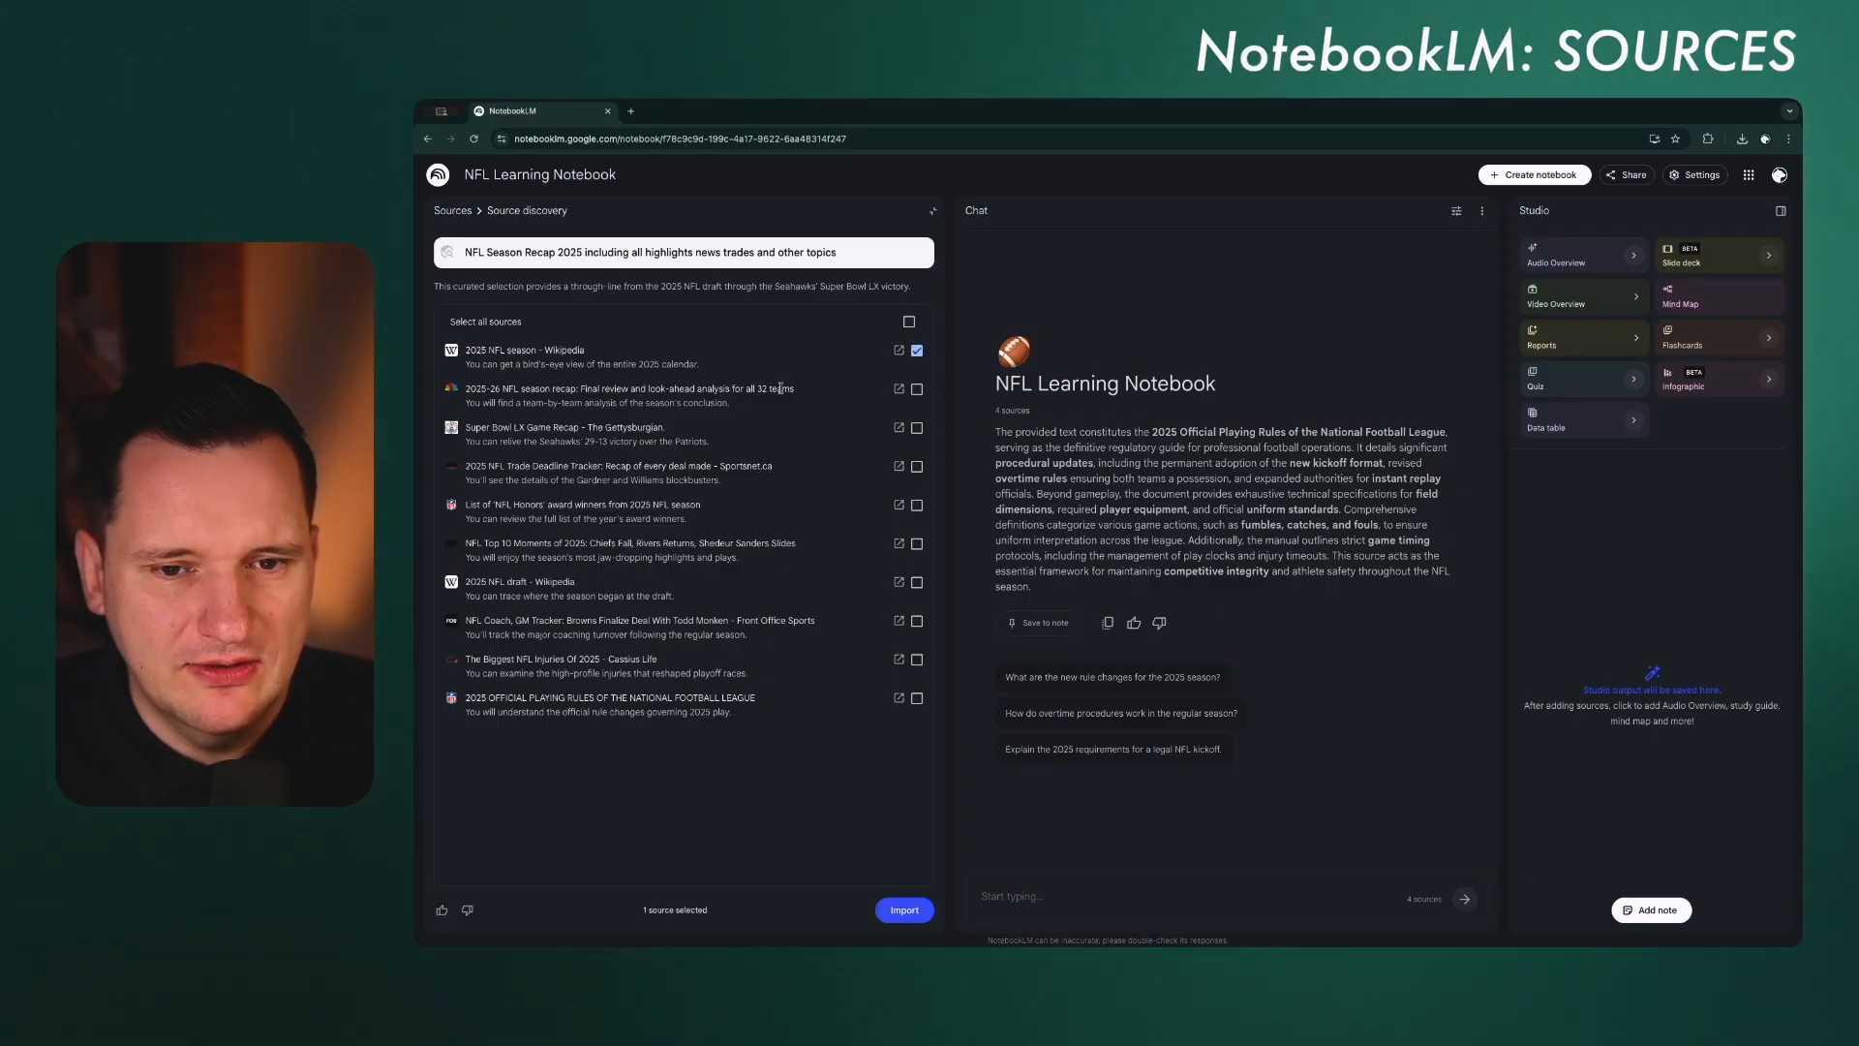
{"action": "left_click", "coordinate": [917, 389]}
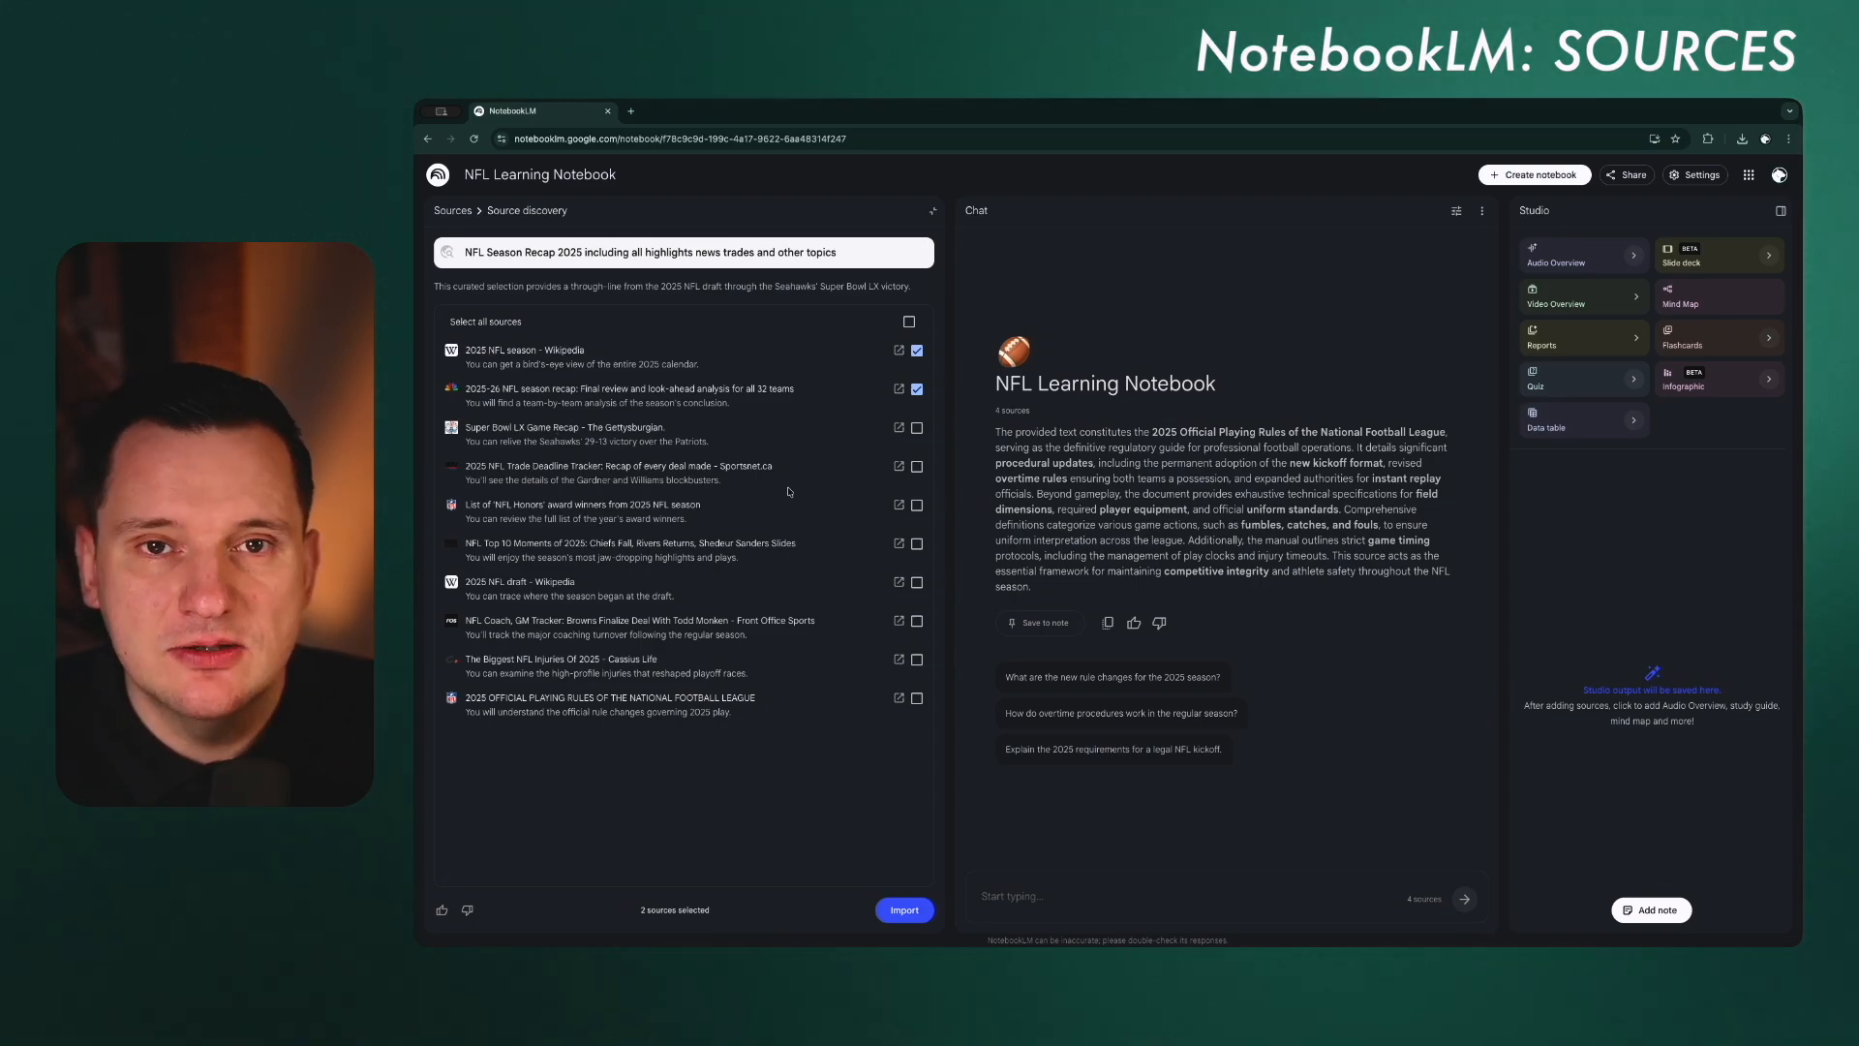
{"action": "left_click", "coordinate": [917, 465]}
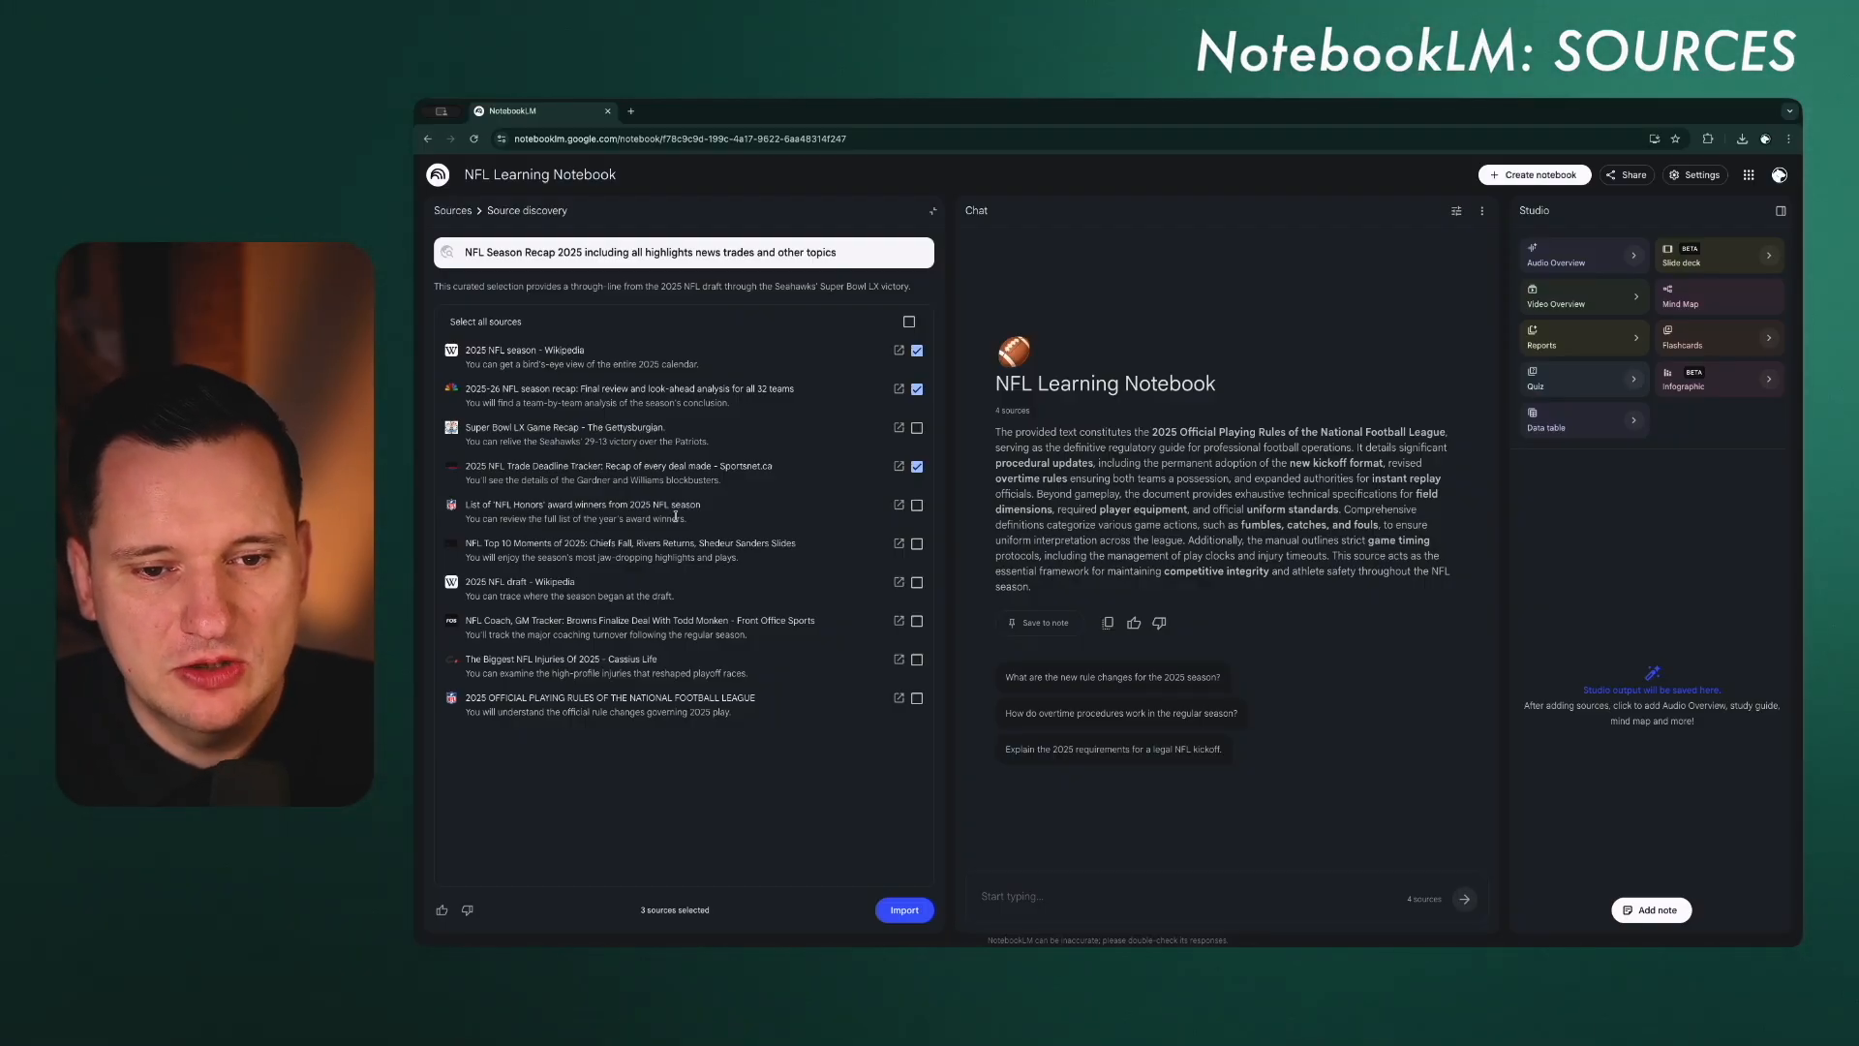
{"action": "left_click", "coordinate": [917, 504]}
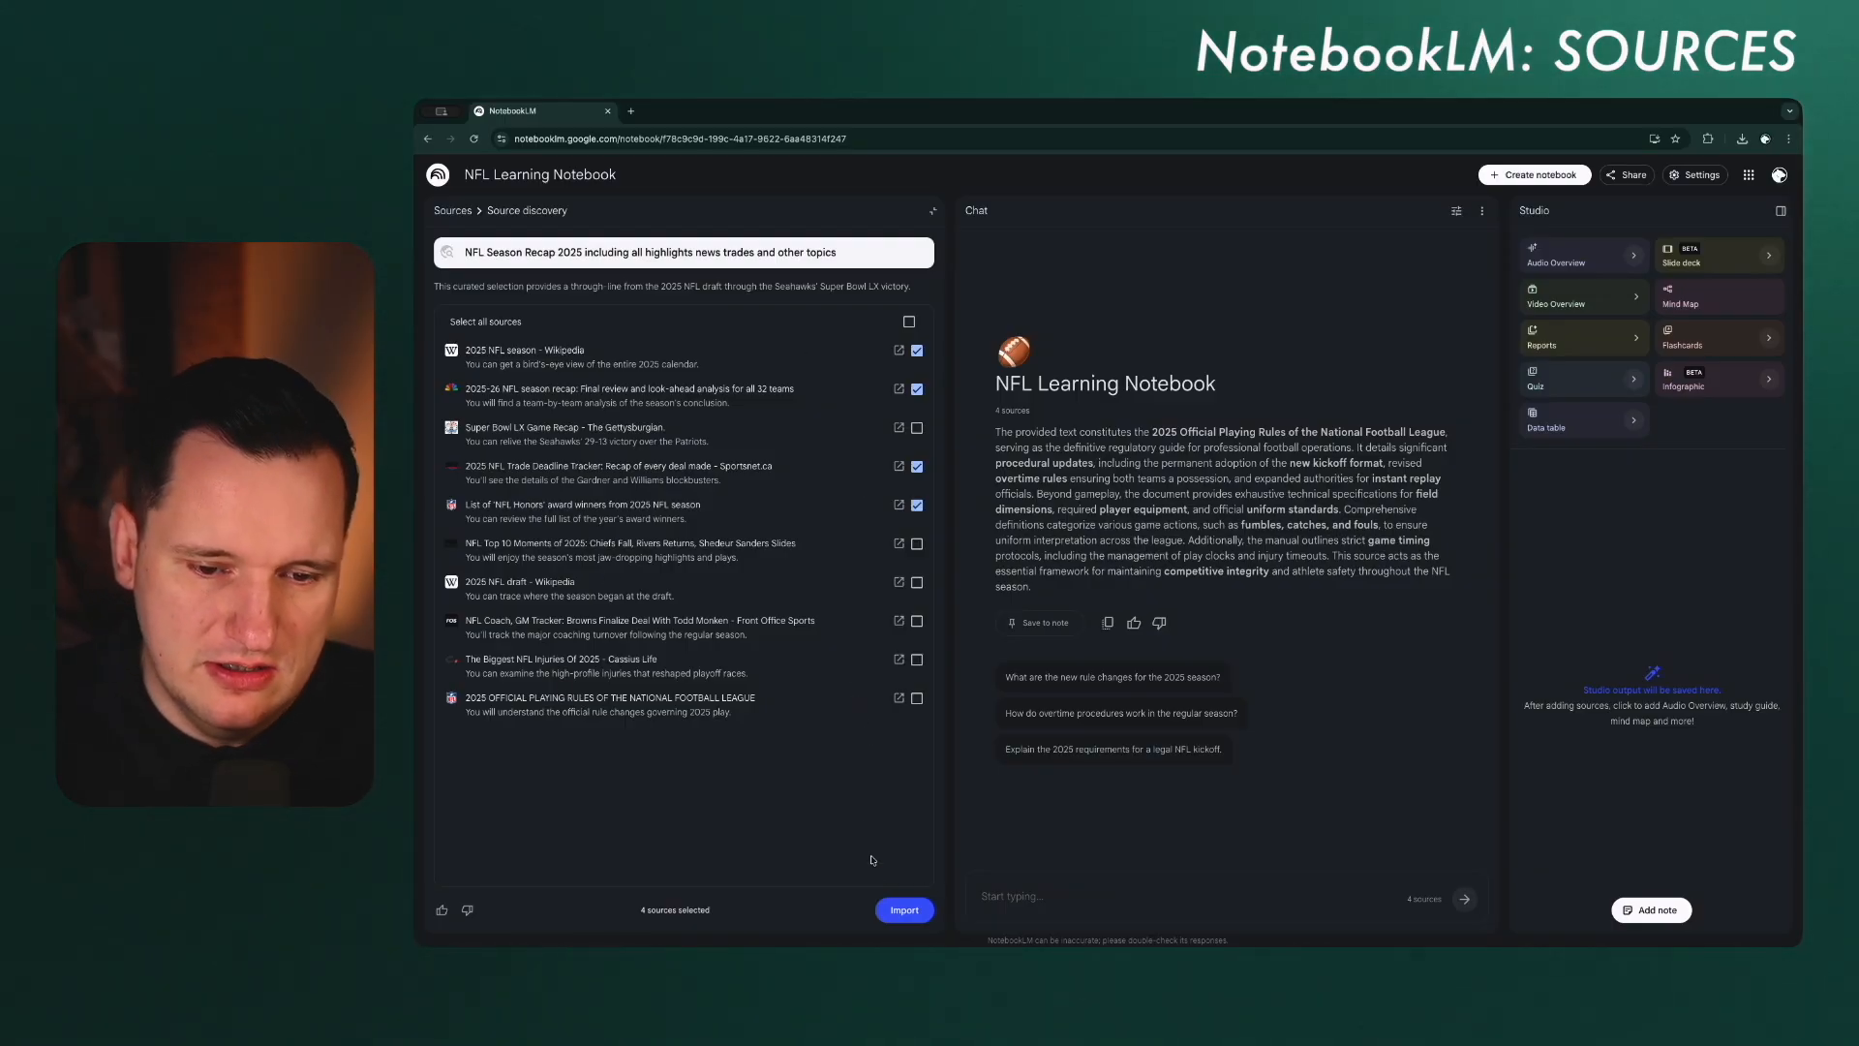
{"action": "left_click", "coordinate": [902, 908]}
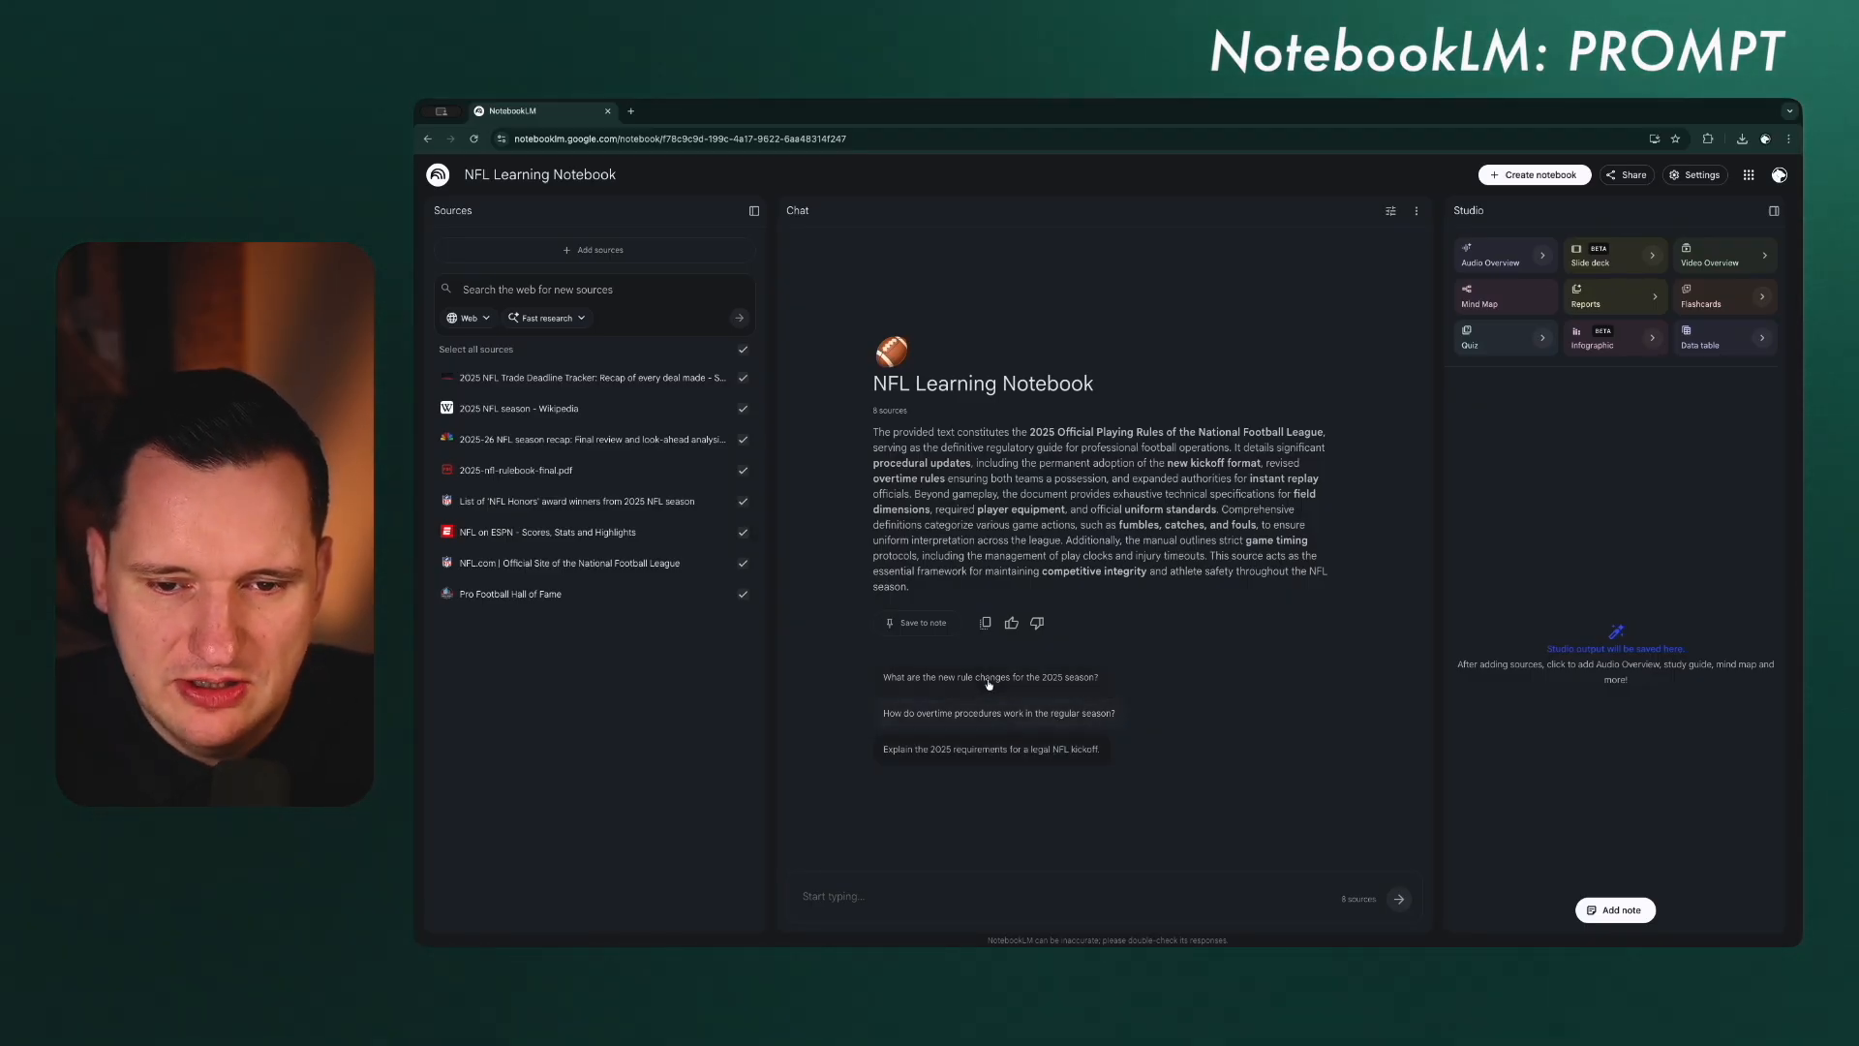
Step: Ask the notebook chat "What was the main highlight of the 2025 season?" and read through its answer
{"action": "left_click", "coordinate": [892, 892]}
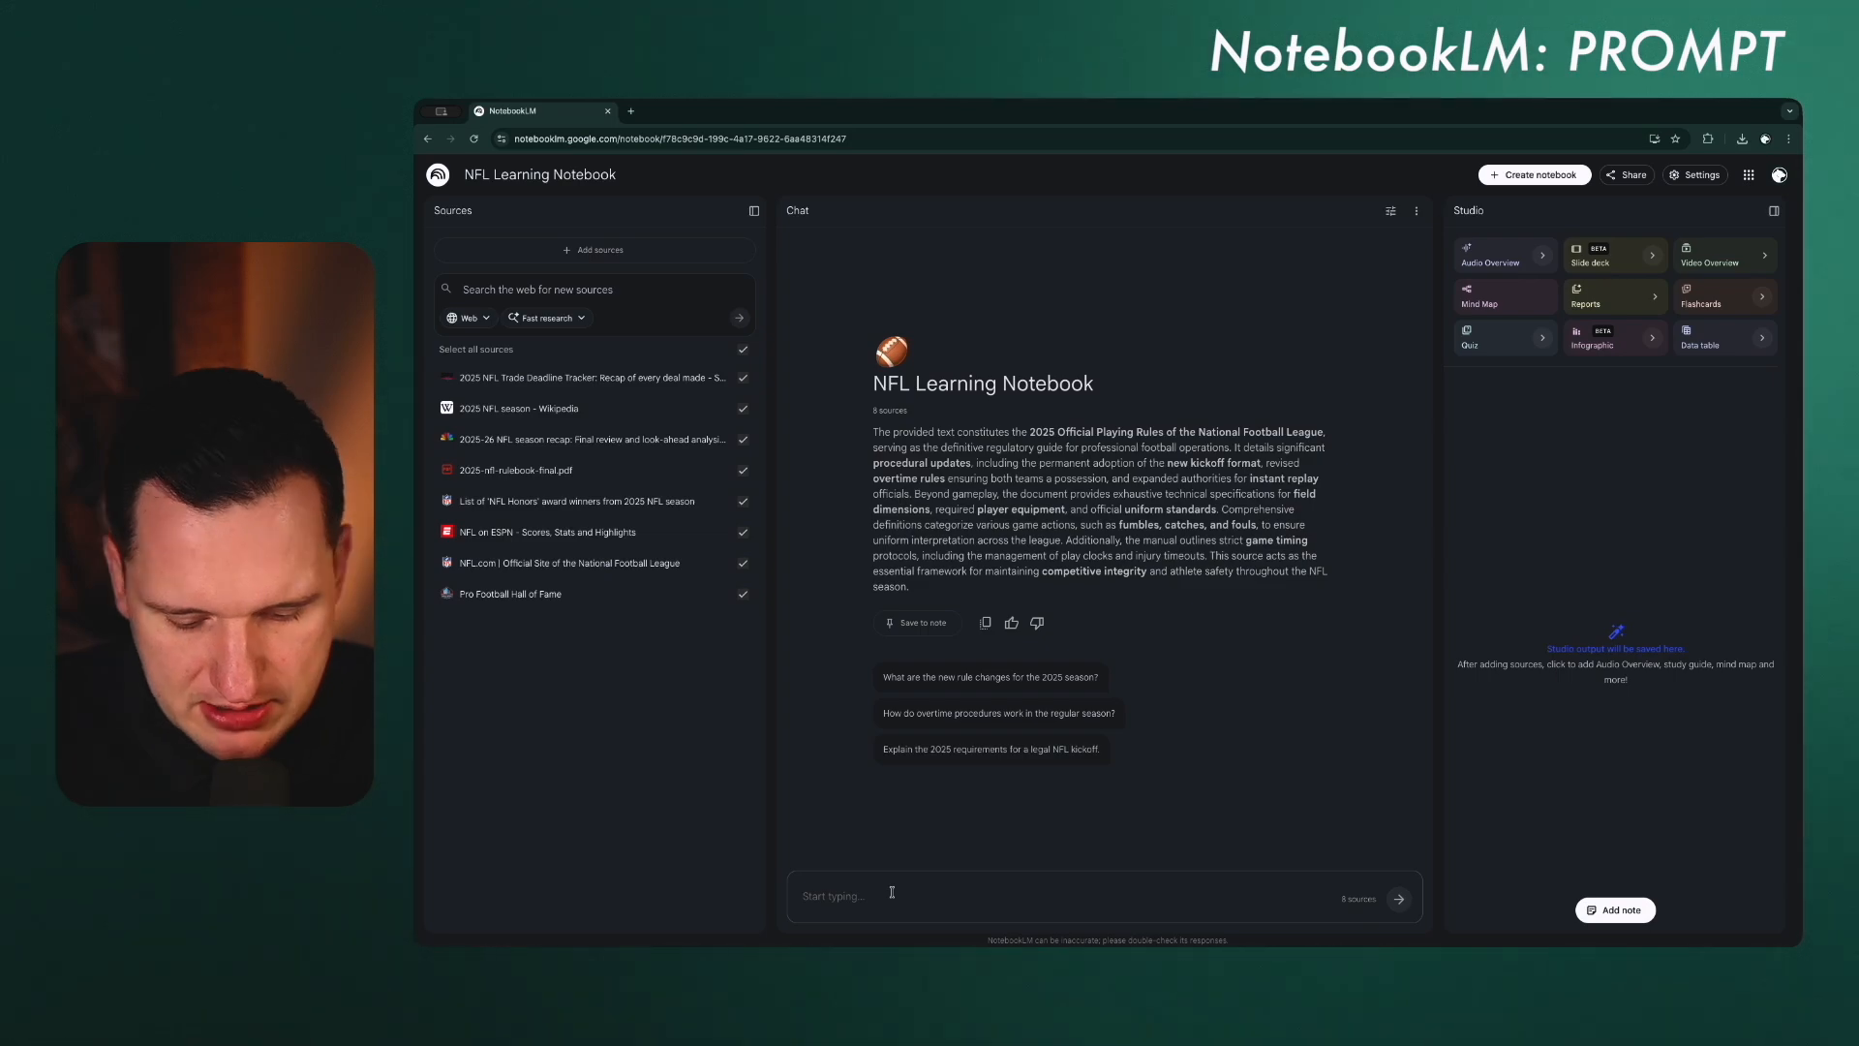
{"action": "type", "text": "What was "}
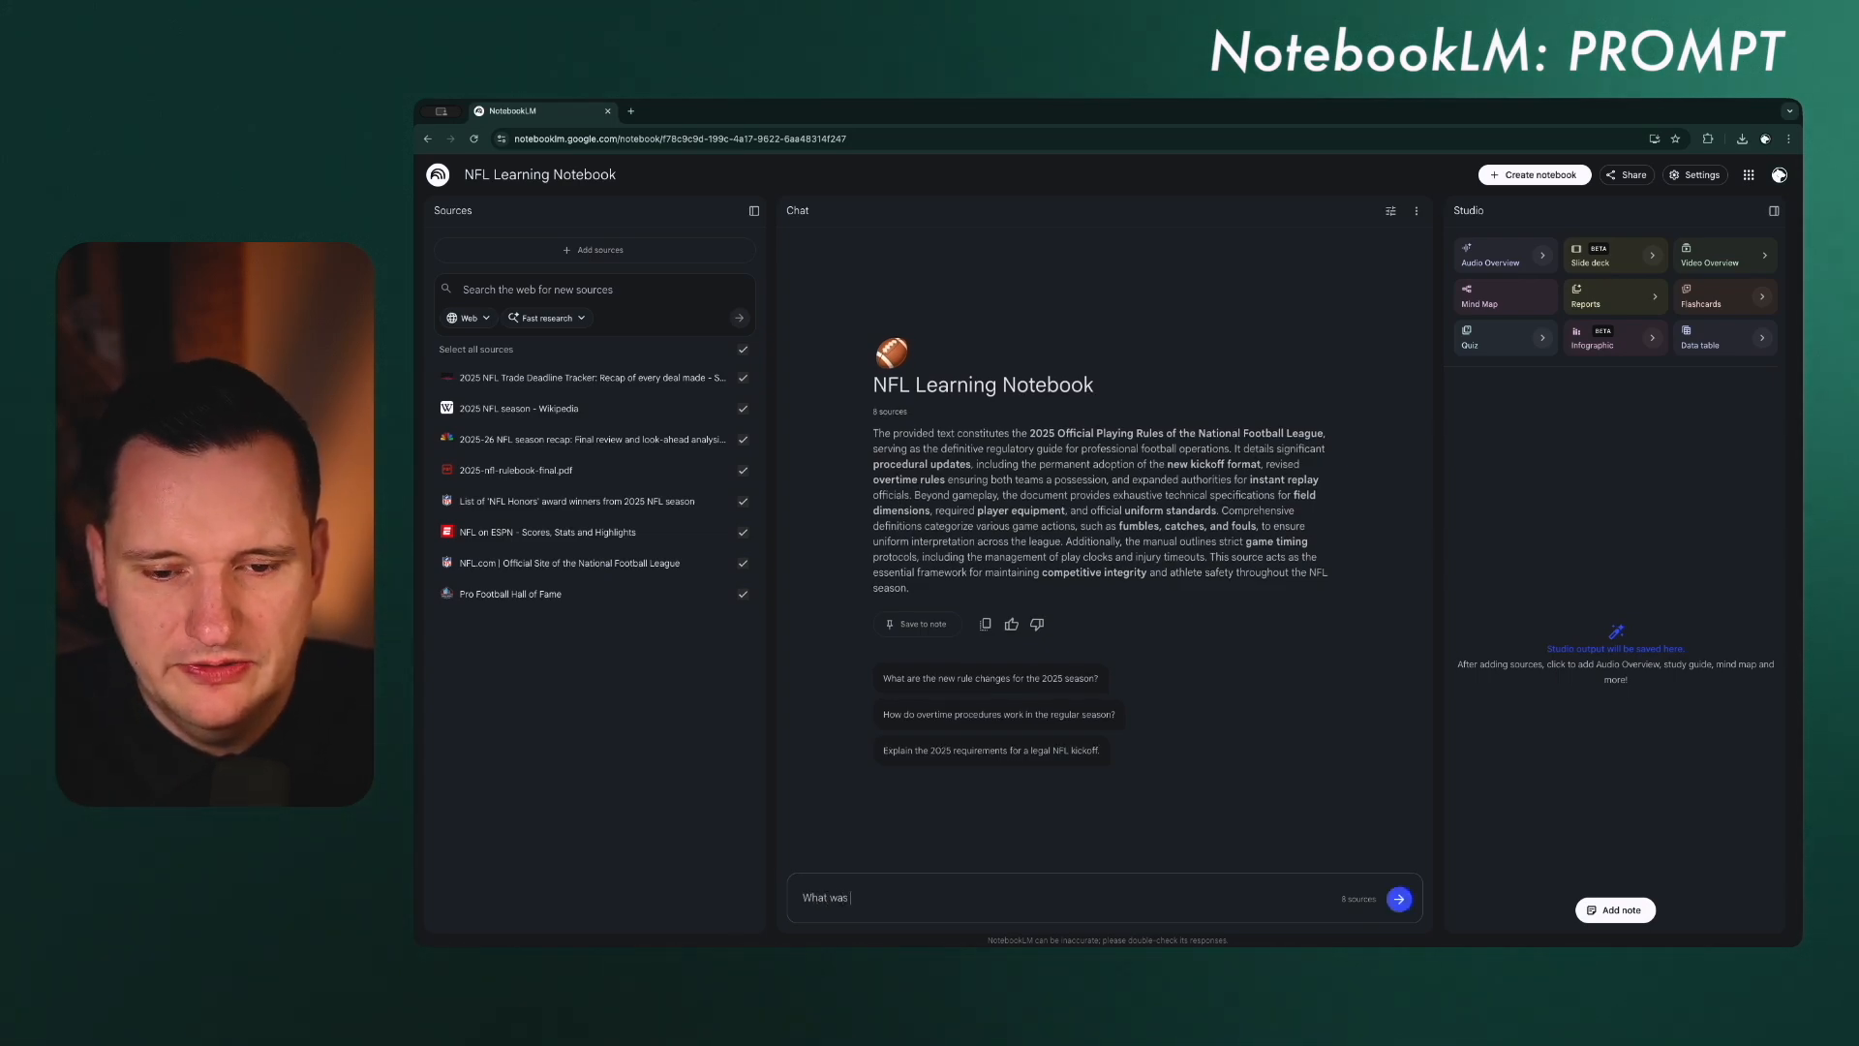
{"action": "type", "text": "the main highlig"}
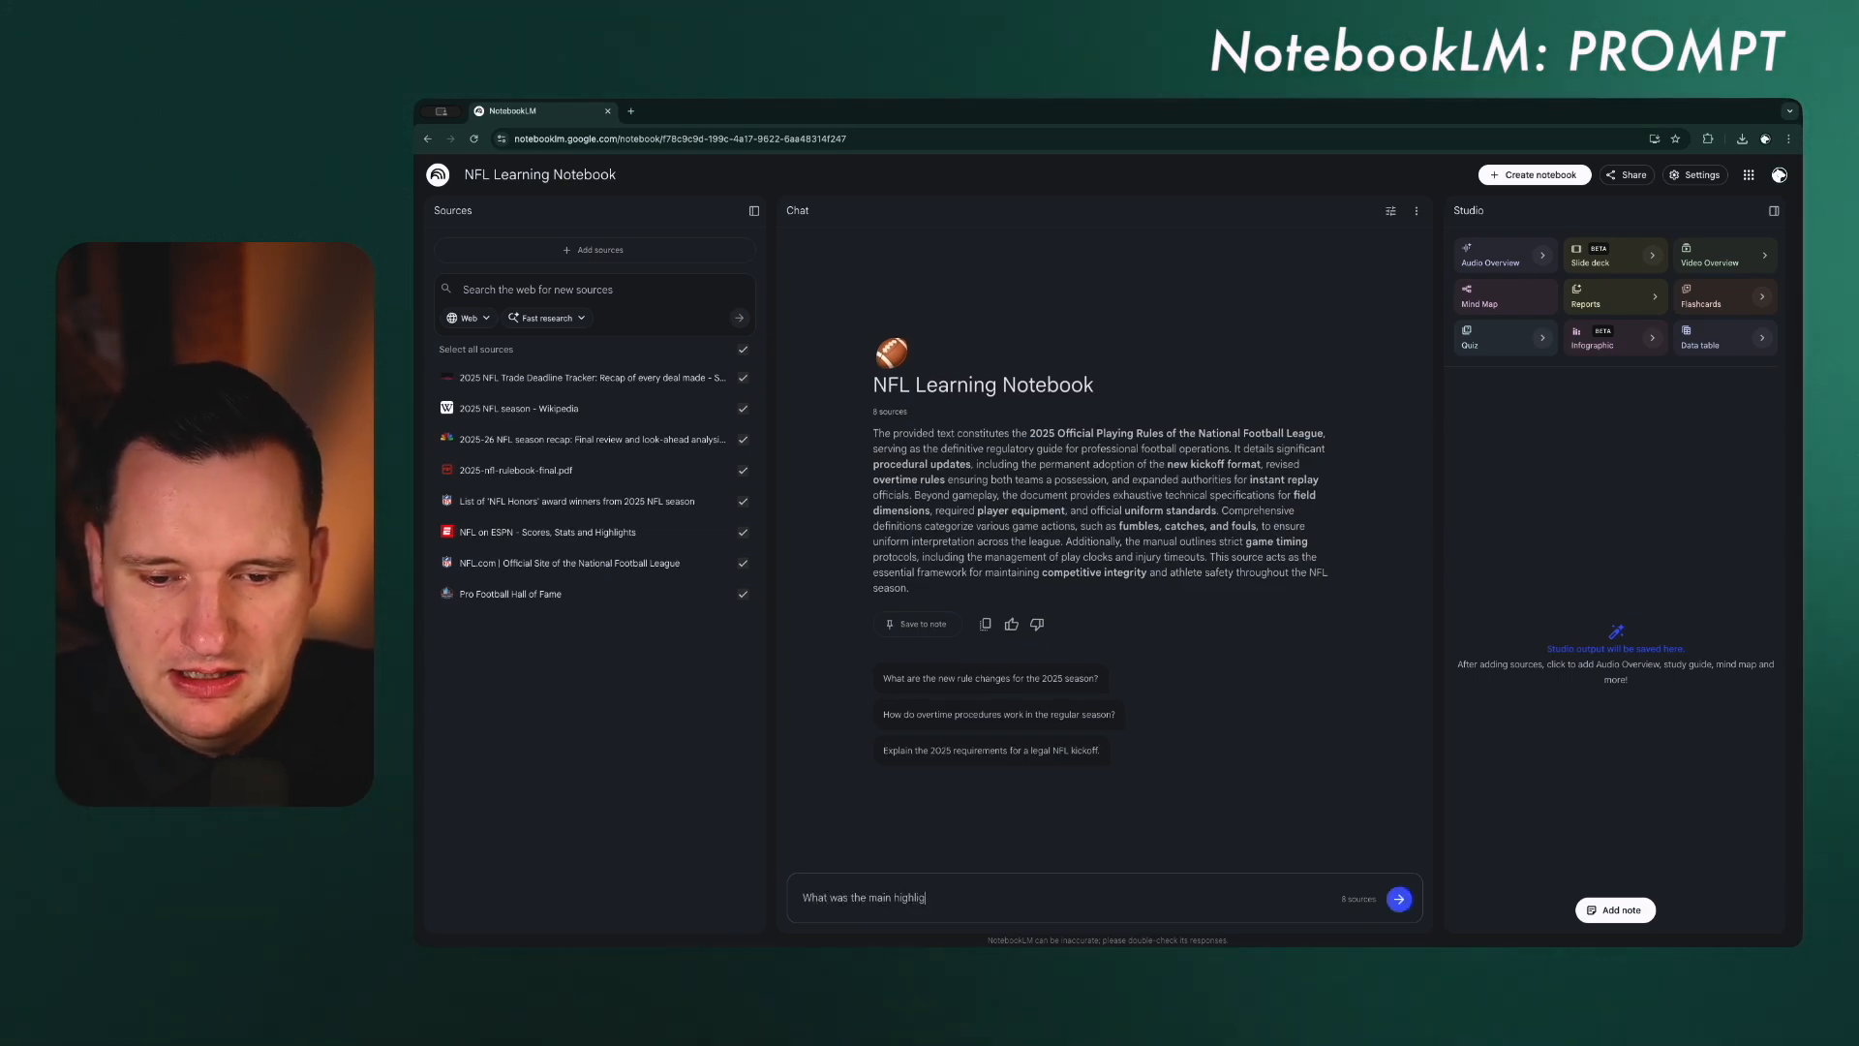
{"action": "type", "text": "ht of the 2025"}
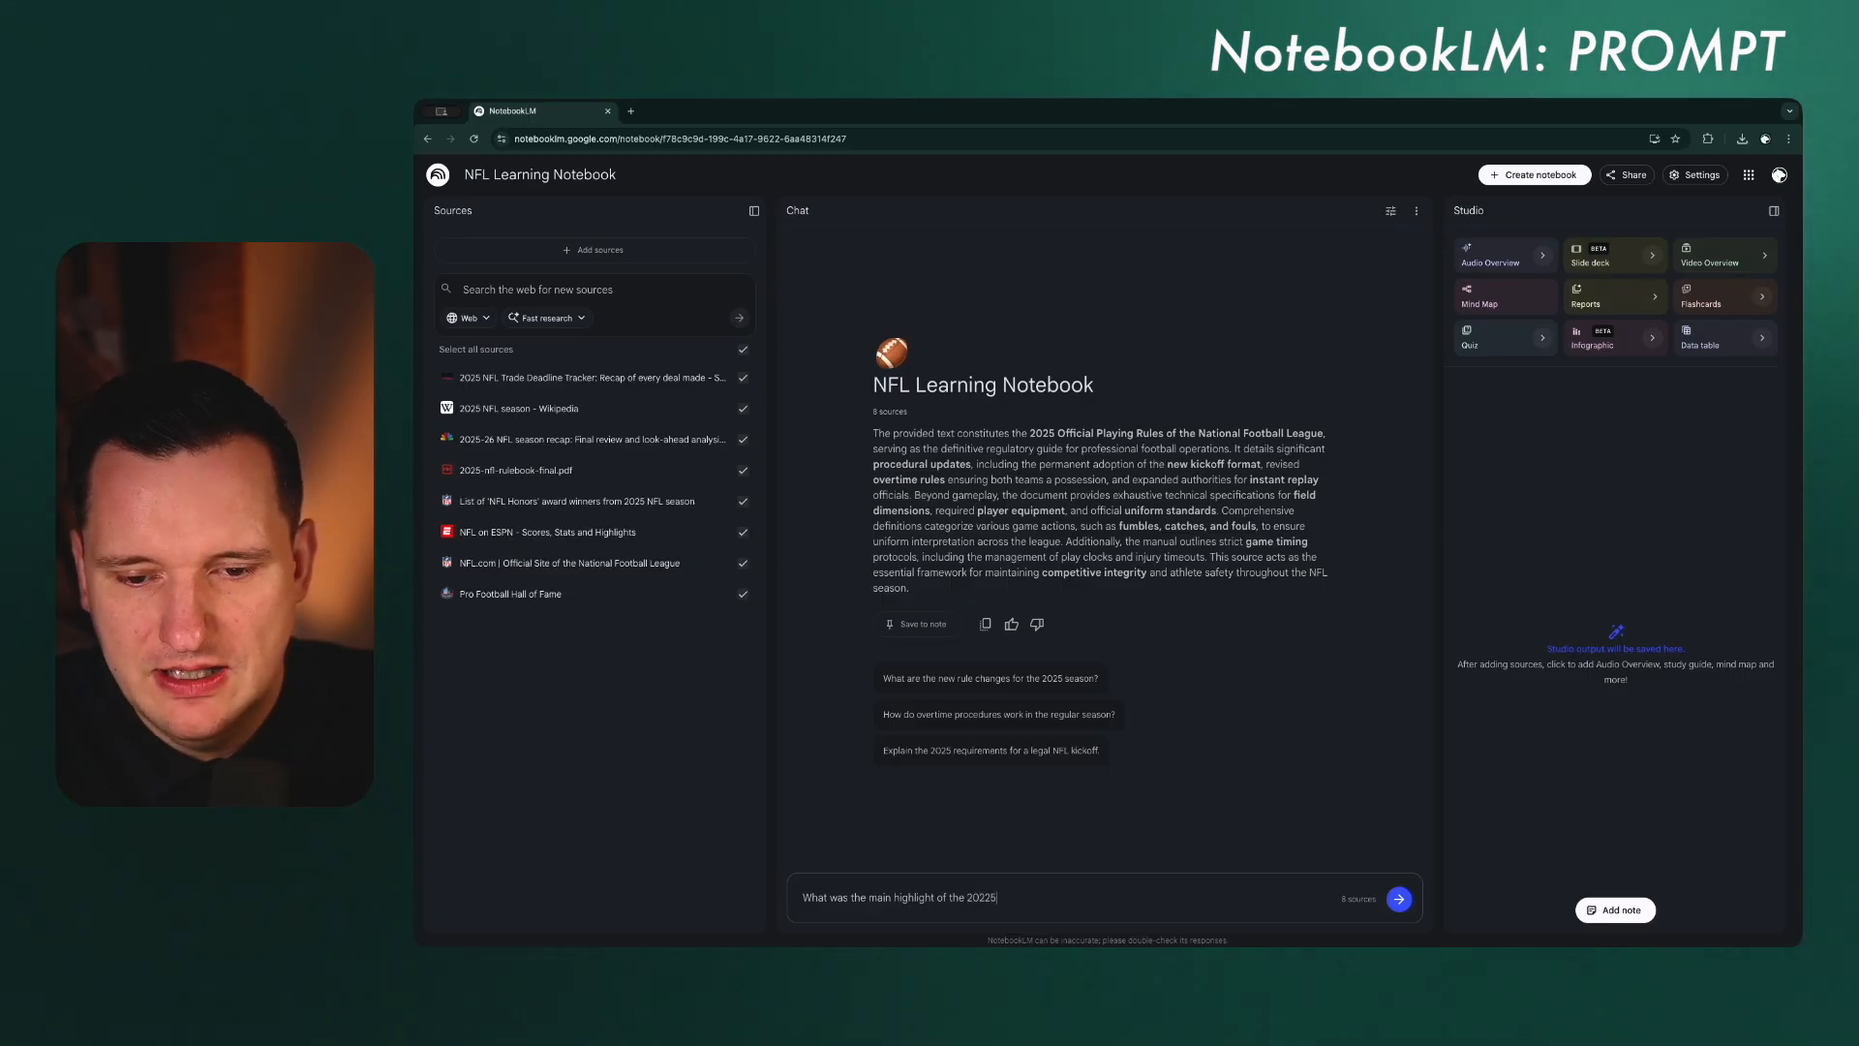
{"action": "type", "text": " sea"}
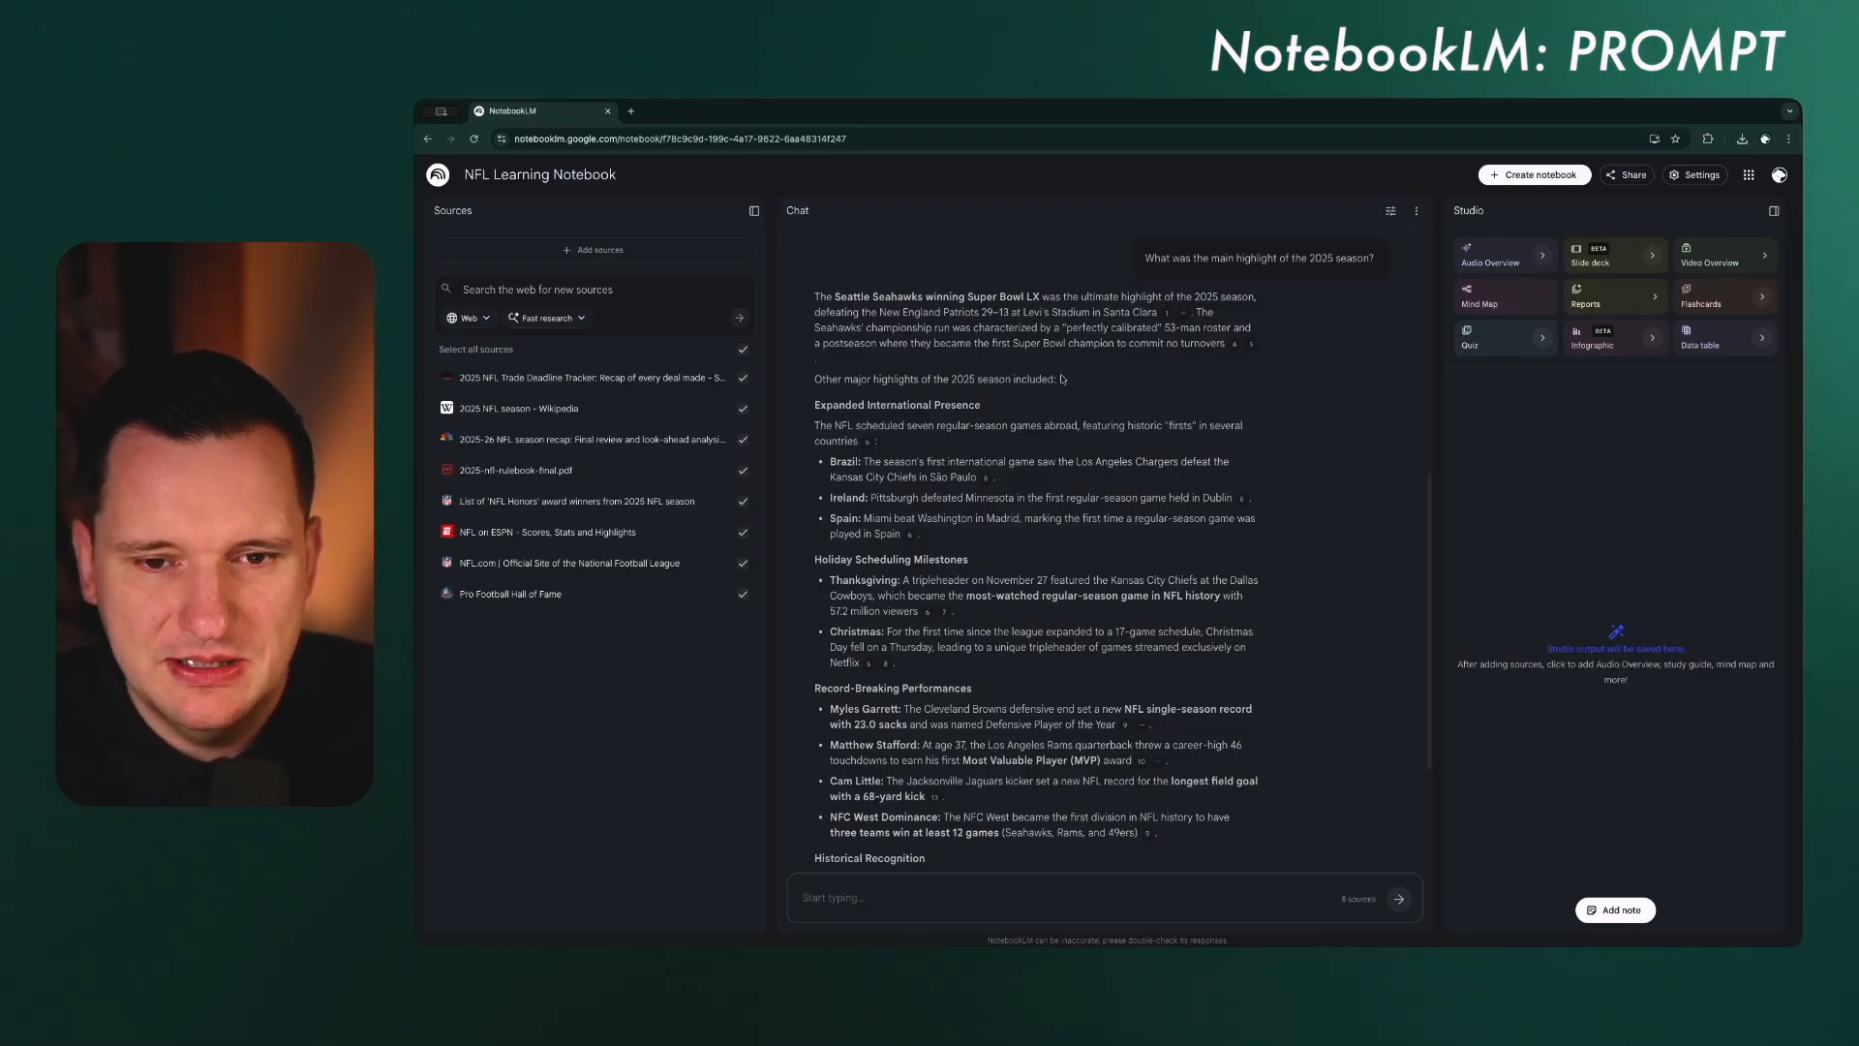
{"action": "scroll", "coordinate": [860, 410], "scroll_direction": "down", "scroll_amount": 1}
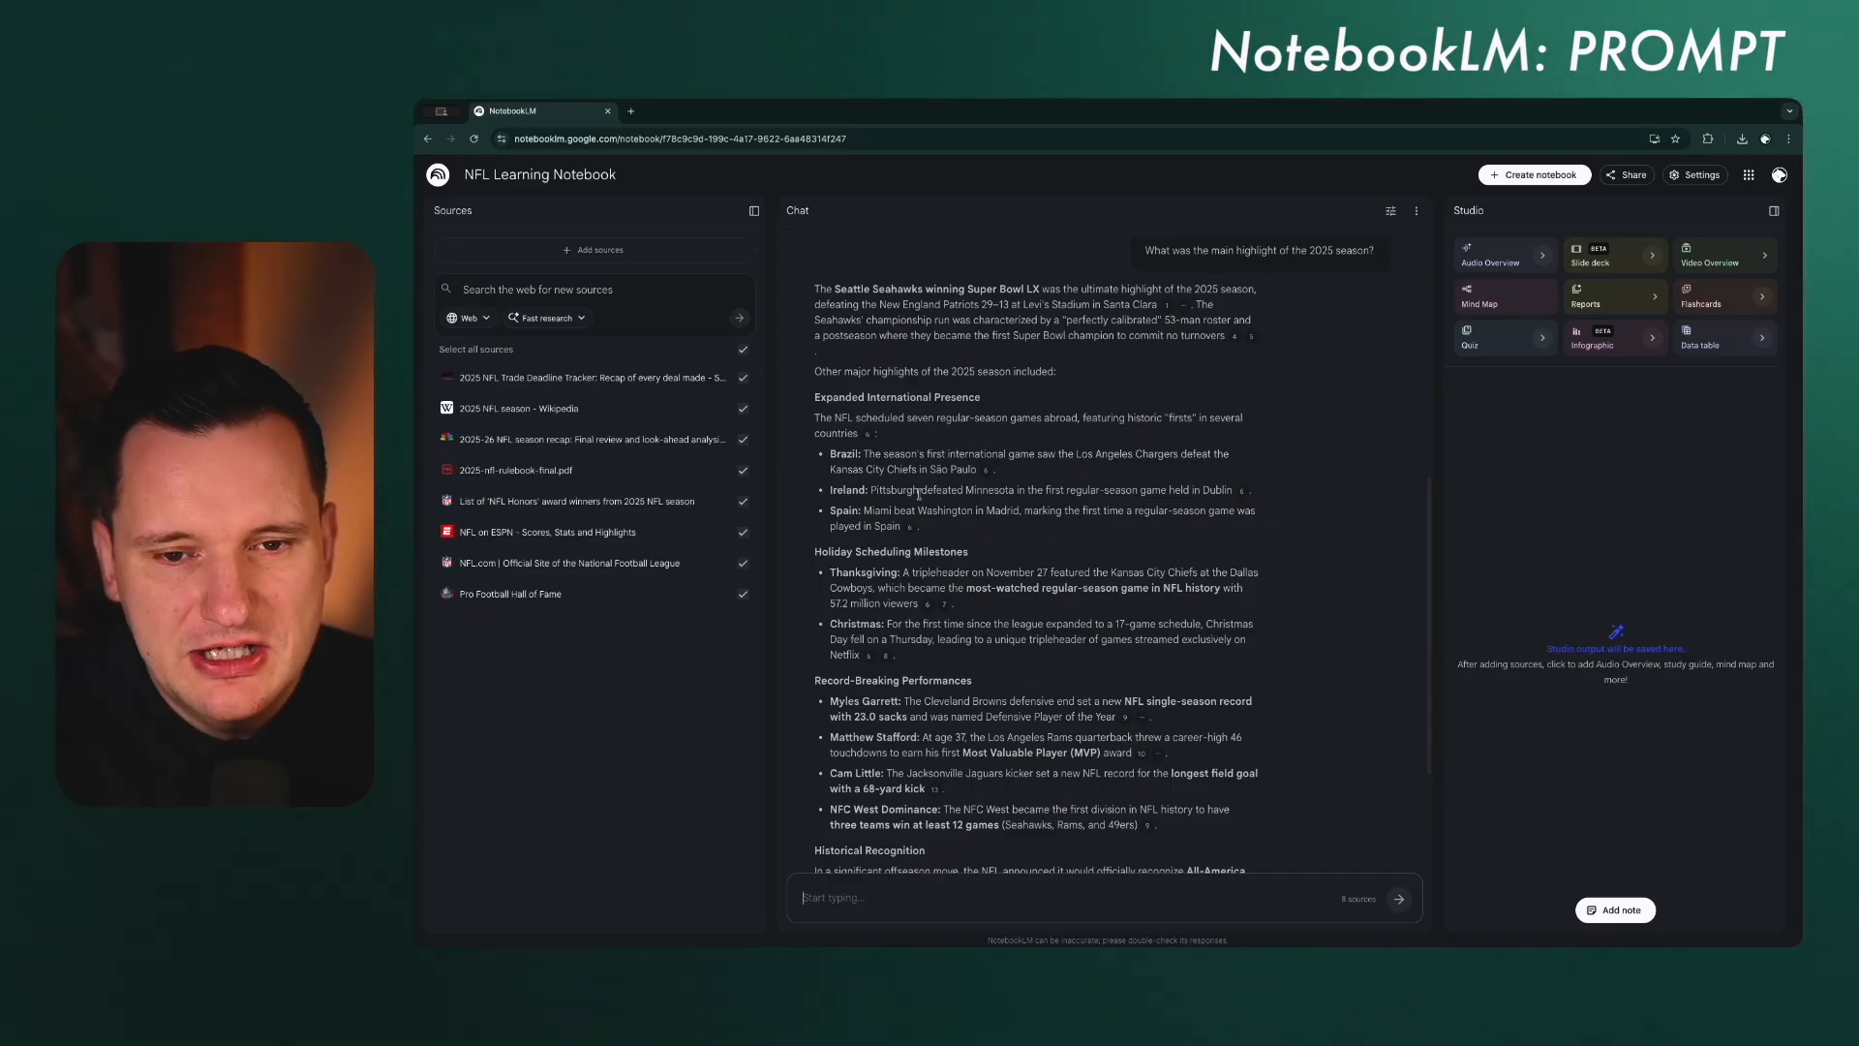
{"action": "scroll", "coordinate": [925, 546], "scroll_direction": "down", "scroll_amount": 2}
{"action": "scroll", "coordinate": [925, 545], "scroll_direction": "down", "scroll_amount": 2}
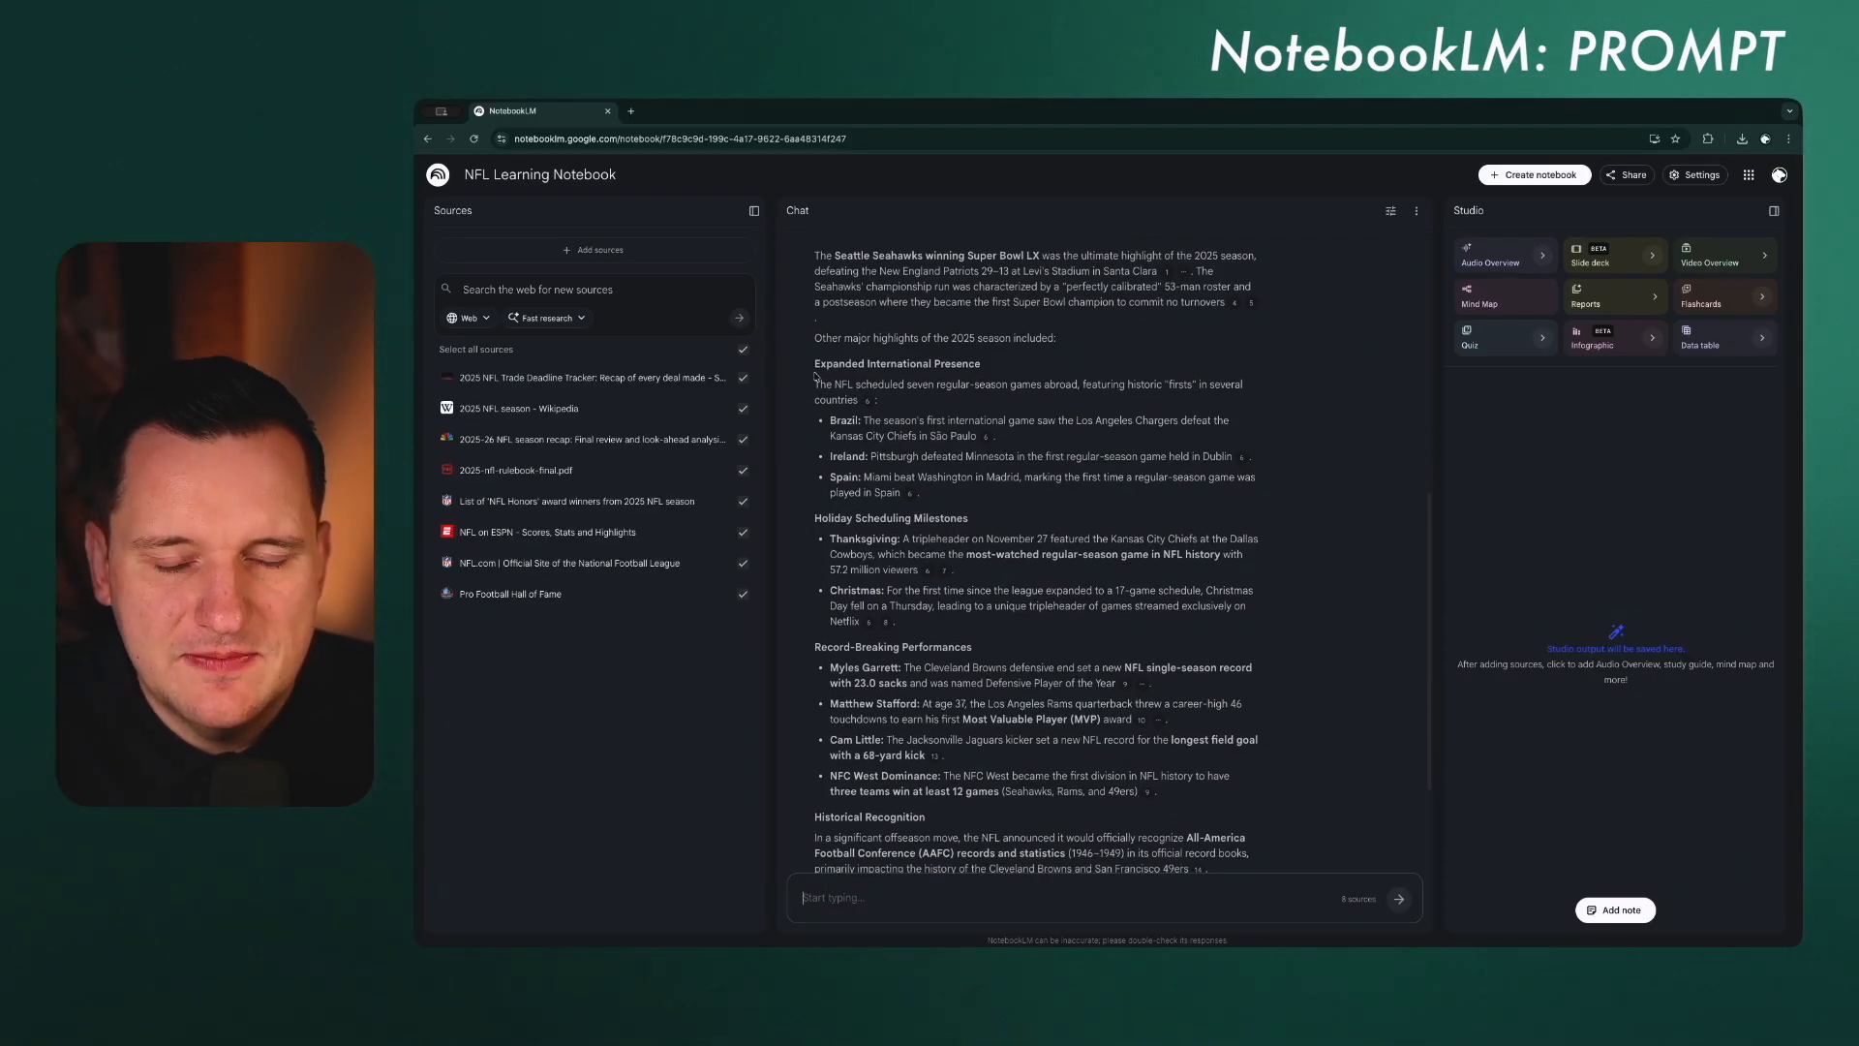
{"action": "scroll", "coordinate": [824, 538], "scroll_direction": "down", "scroll_amount": 4}
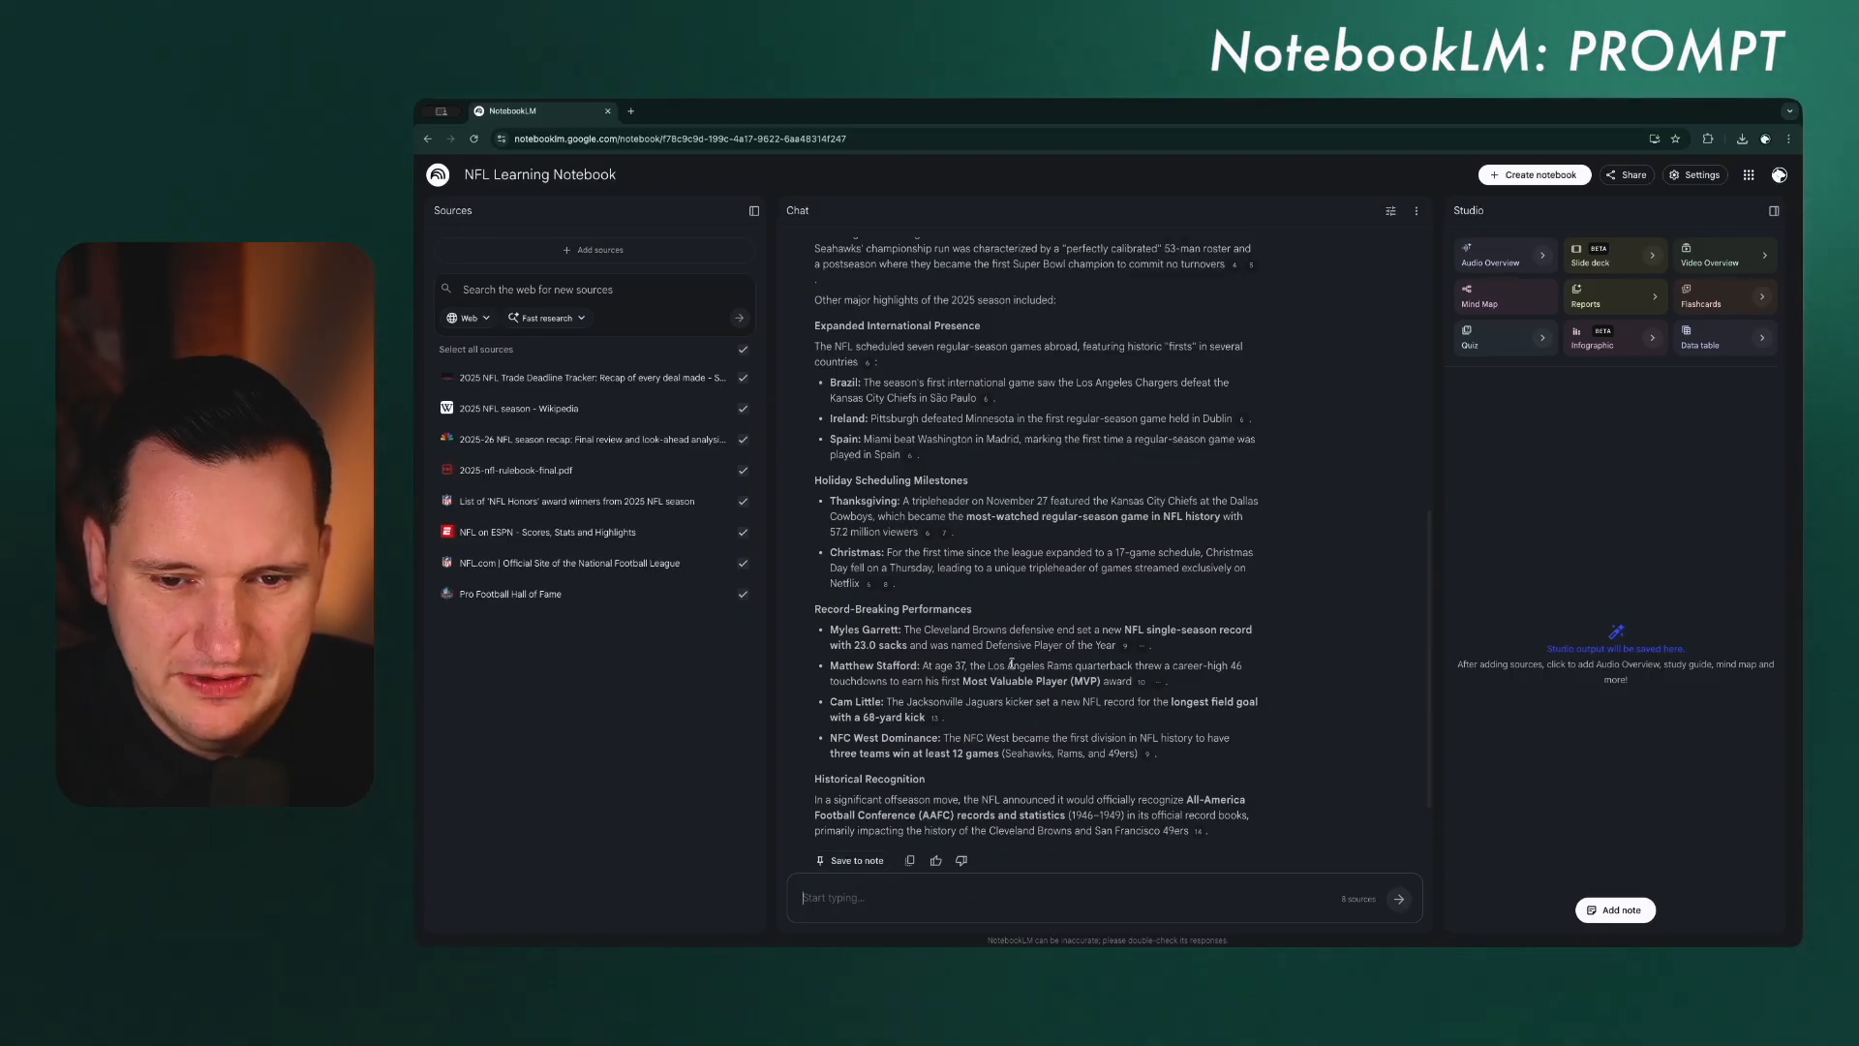
{"action": "scroll", "coordinate": [1292, 445], "scroll_direction": "up", "scroll_amount": 10}
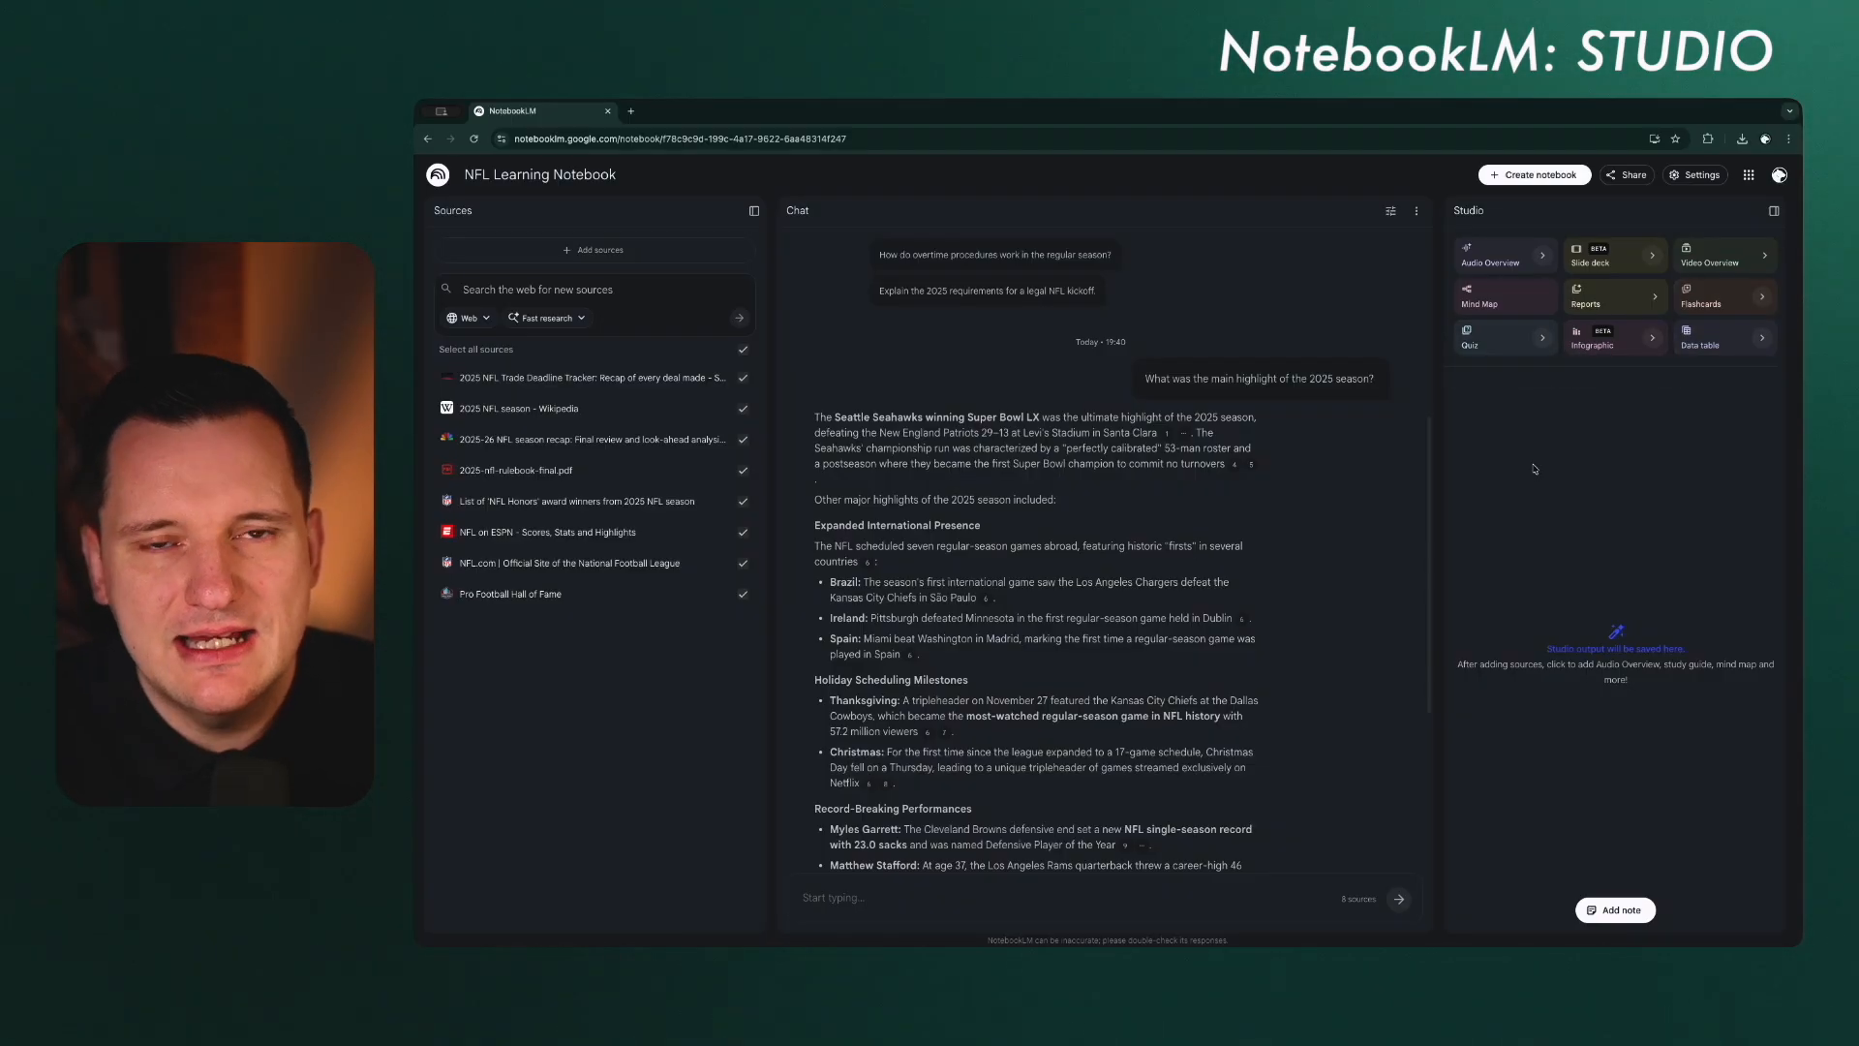
{"action": "left_click", "coordinate": [1696, 304]}
{"action": "left_click", "coordinate": [1495, 336]}
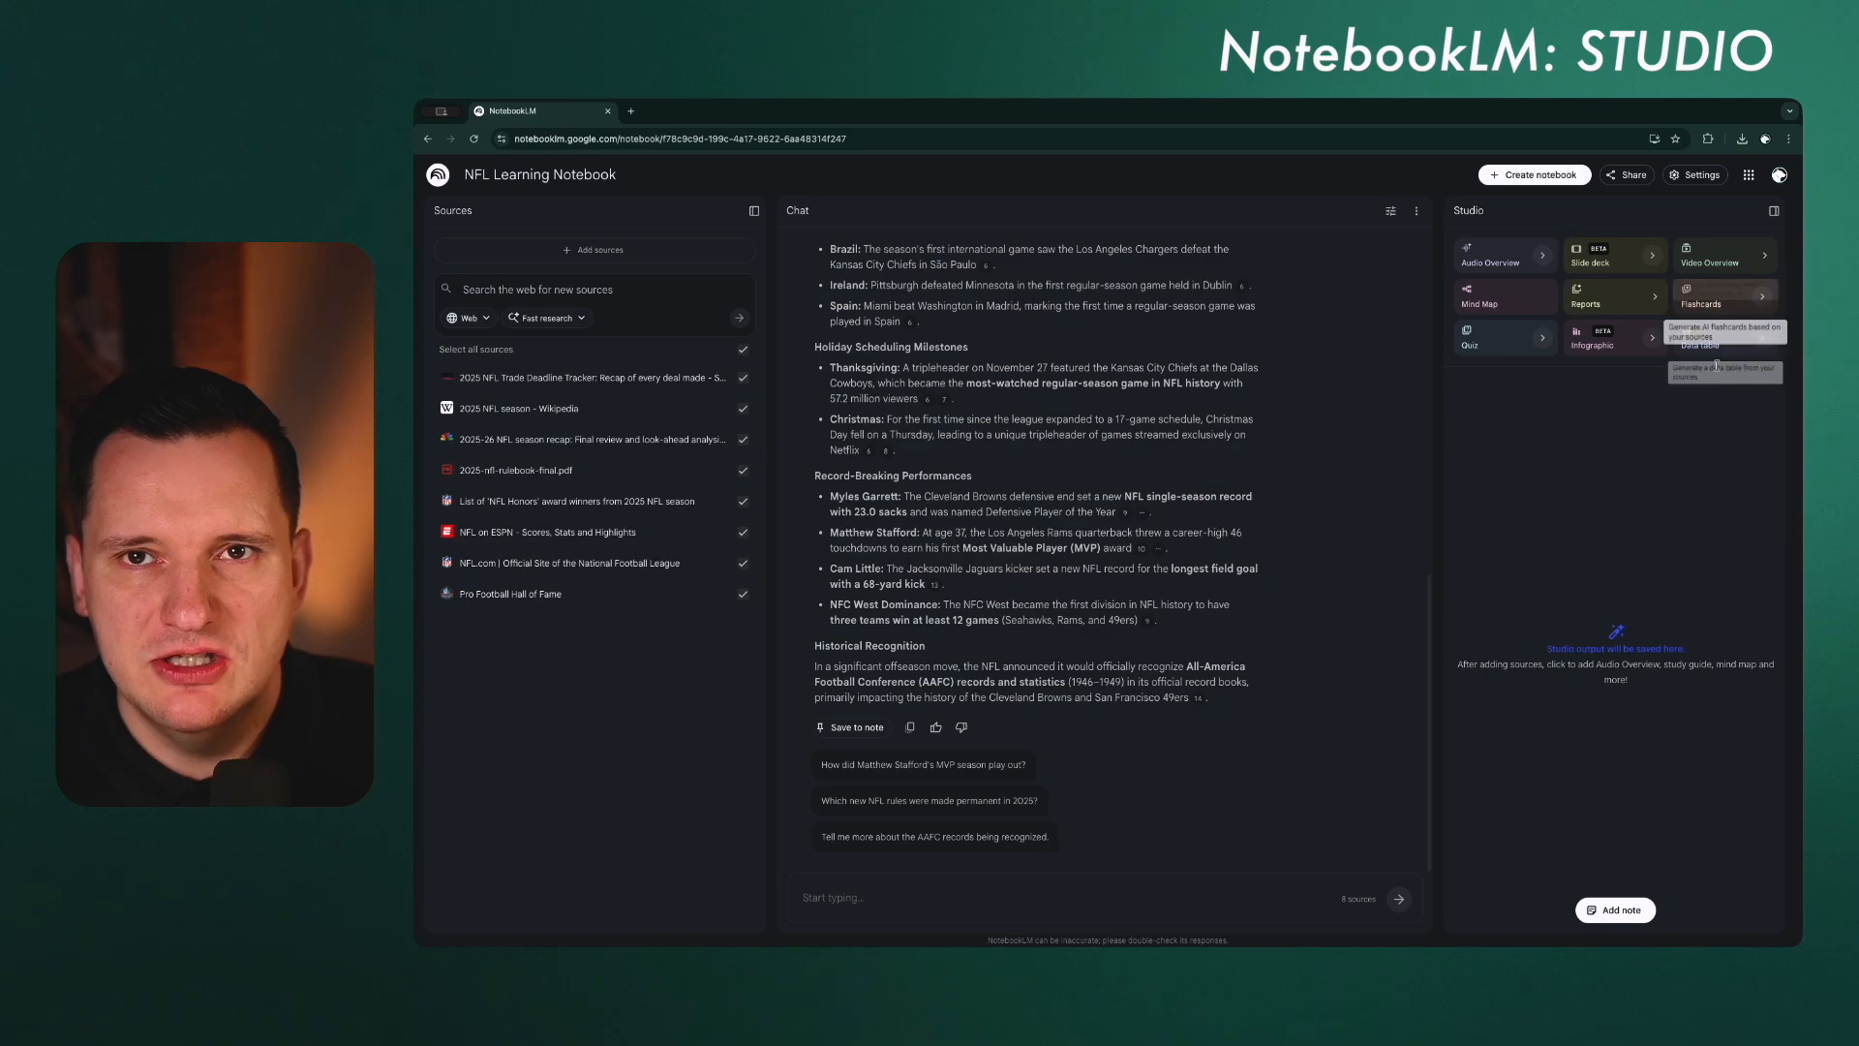
Step: Review the slide deck customisation options for format, language, length and description, and close them without generating a deck
{"action": "left_click", "coordinate": [1653, 259]}
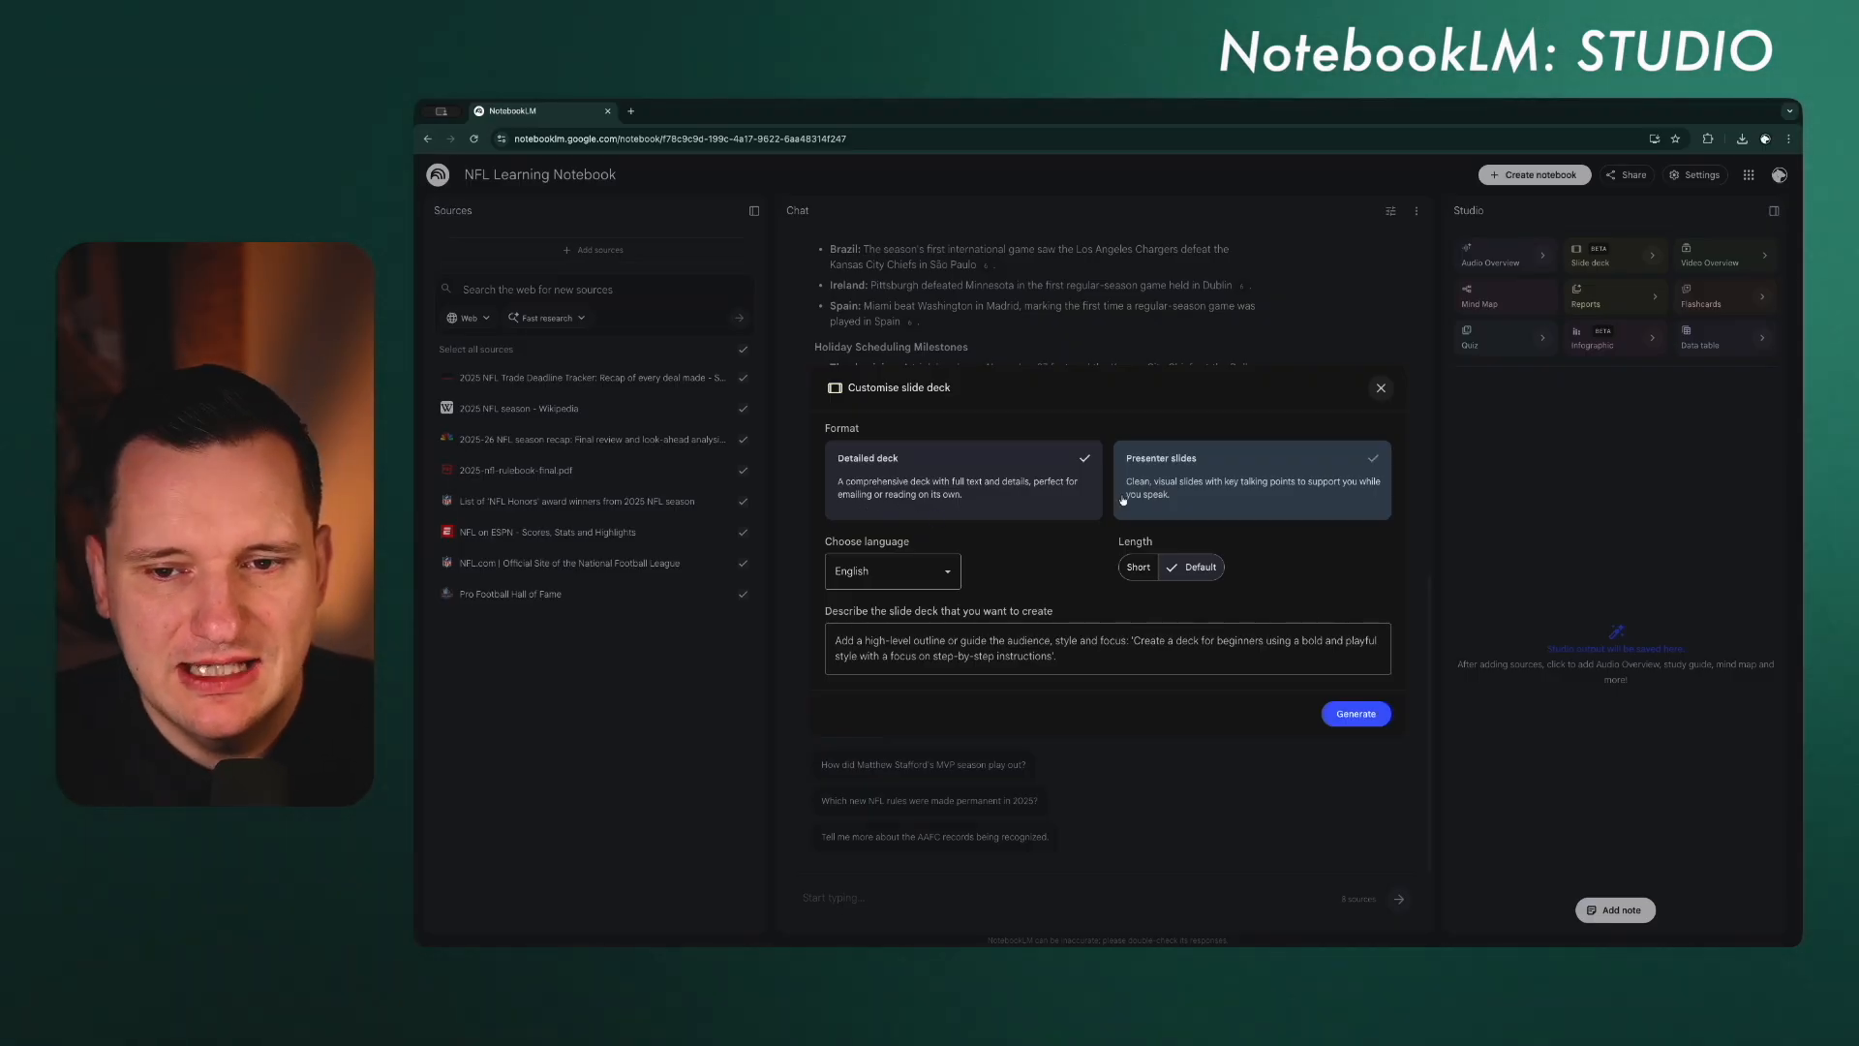
{"action": "left_click", "coordinate": [911, 571]}
{"action": "left_click", "coordinate": [1023, 568]}
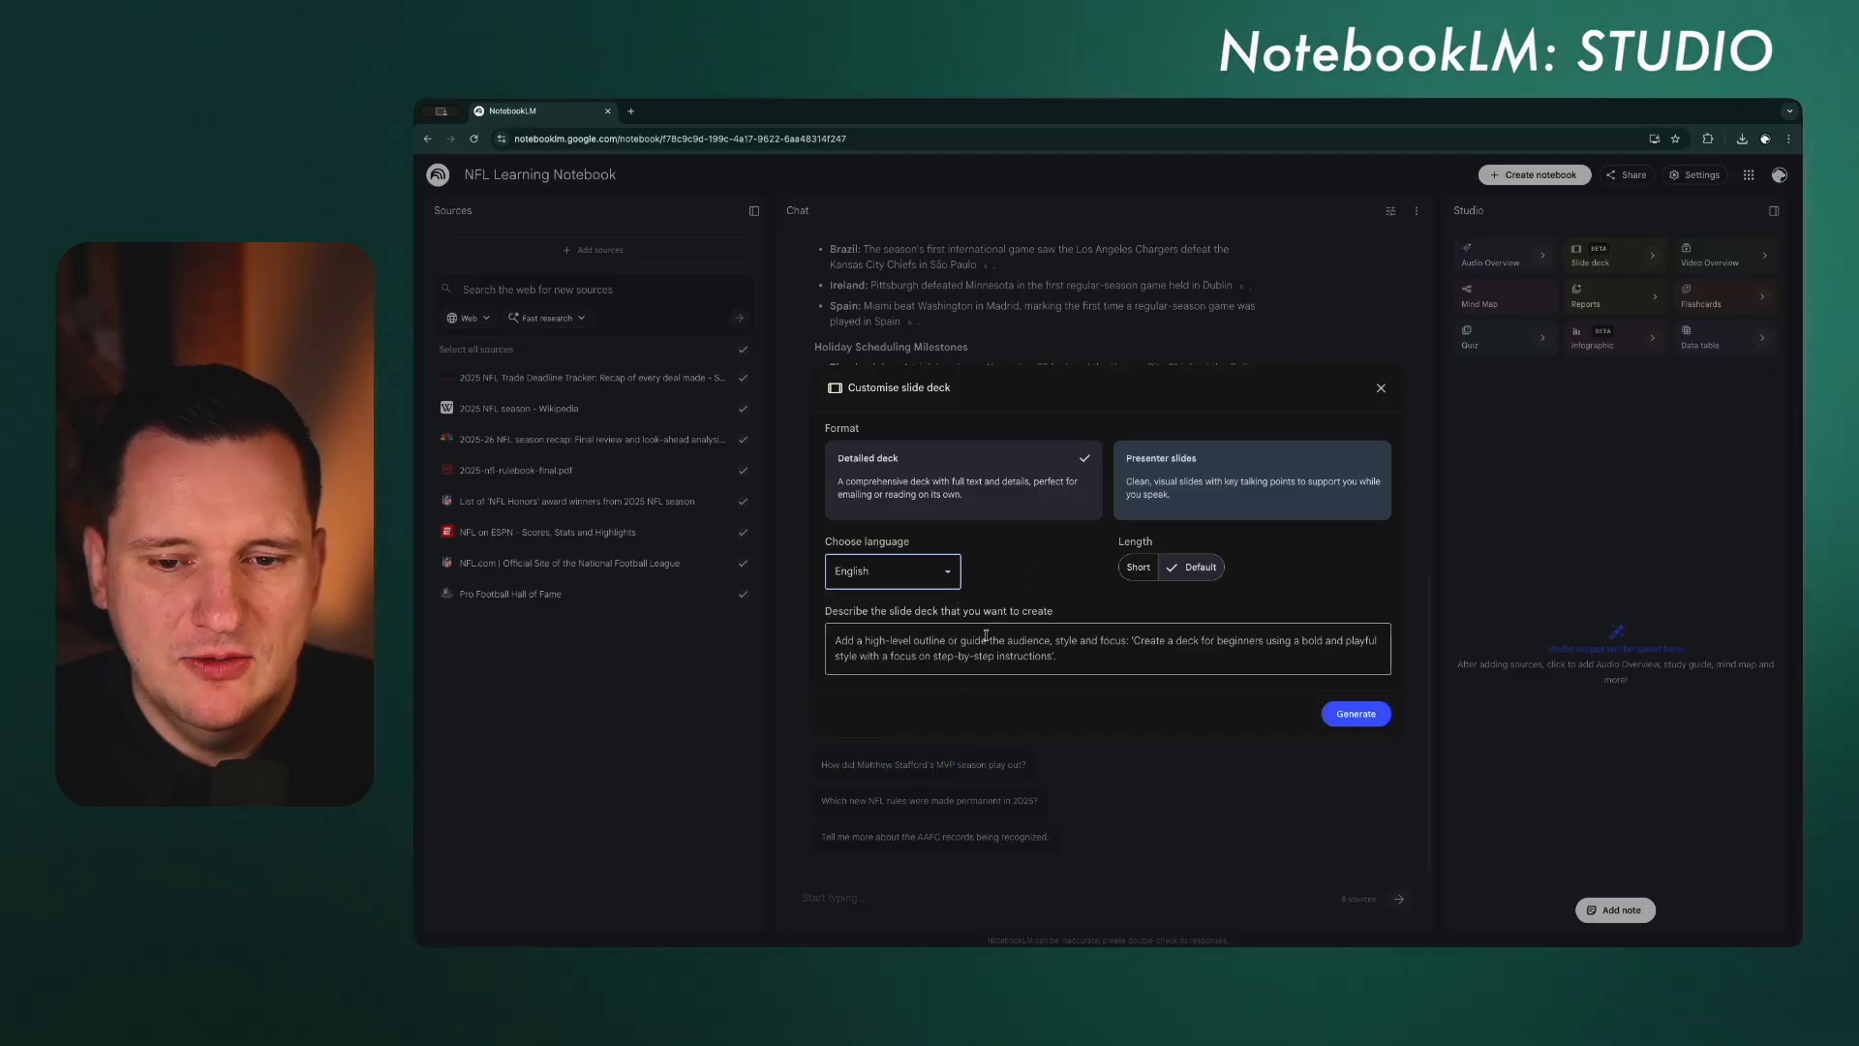
{"action": "left_click", "coordinate": [979, 641]}
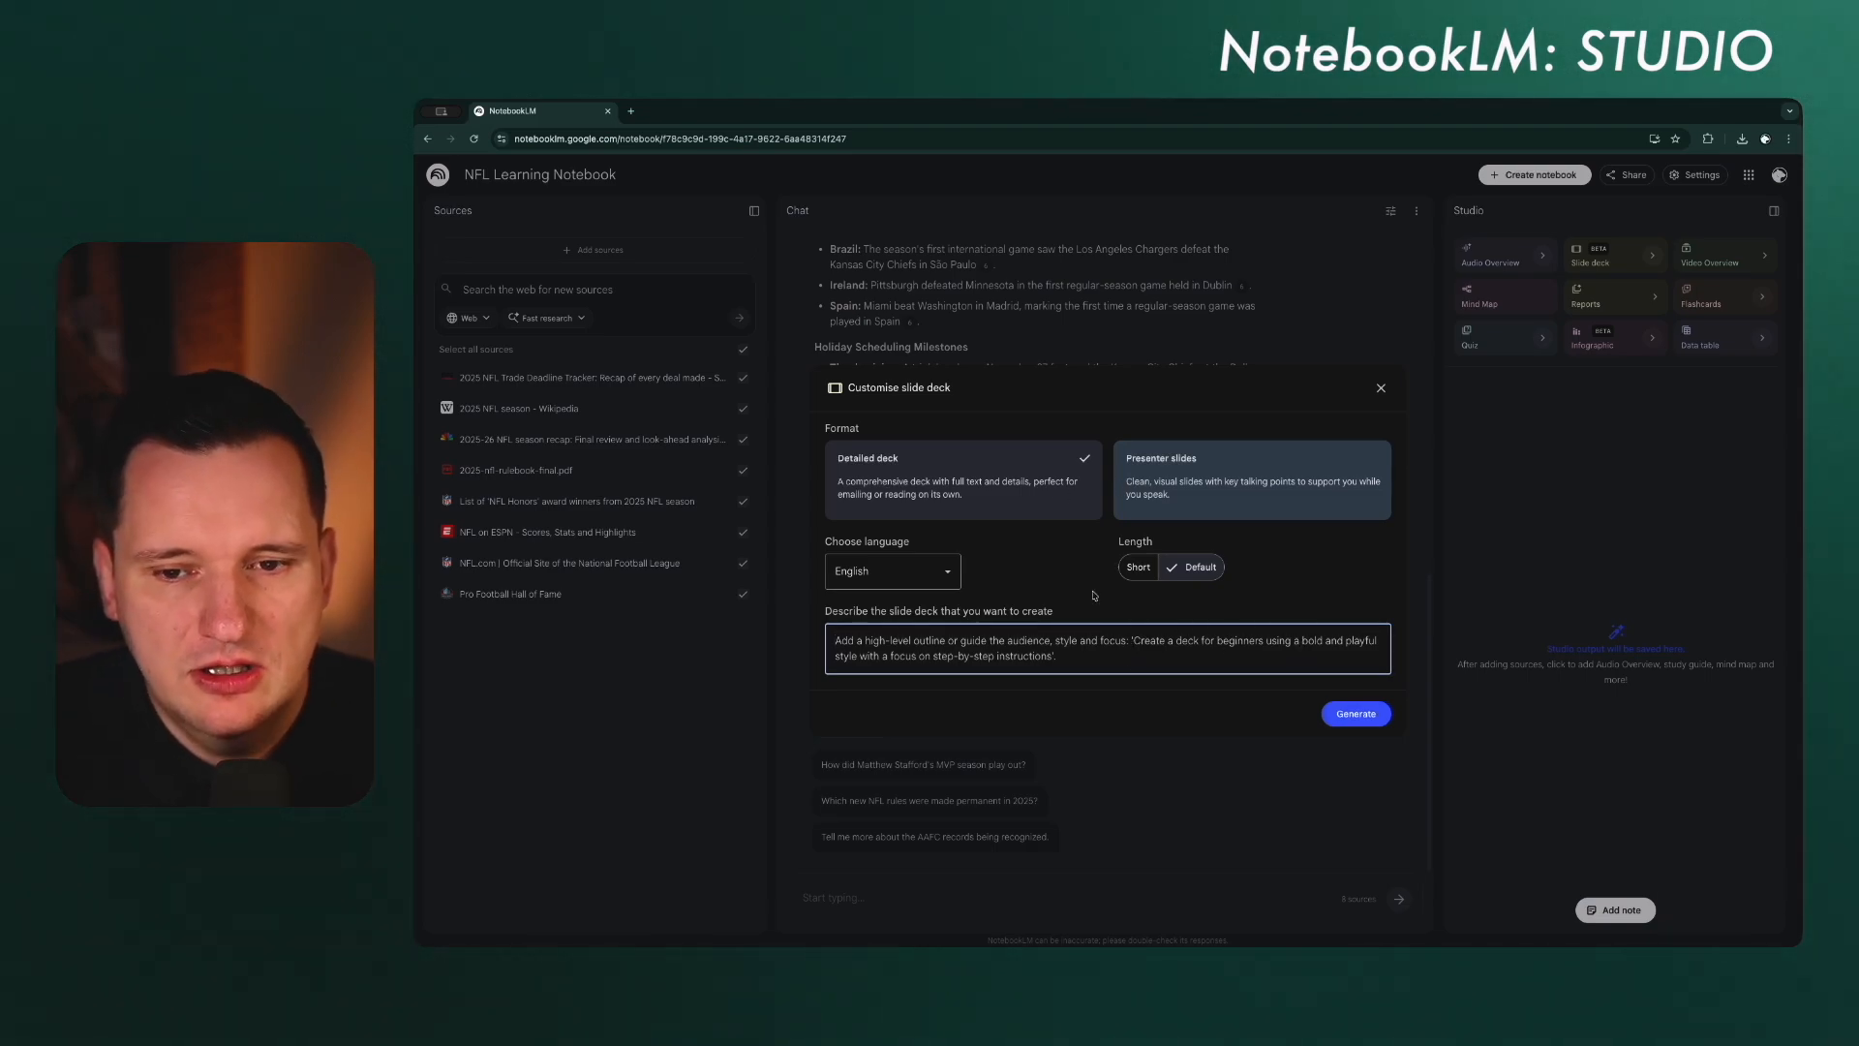
{"action": "left_click", "coordinate": [1381, 389]}
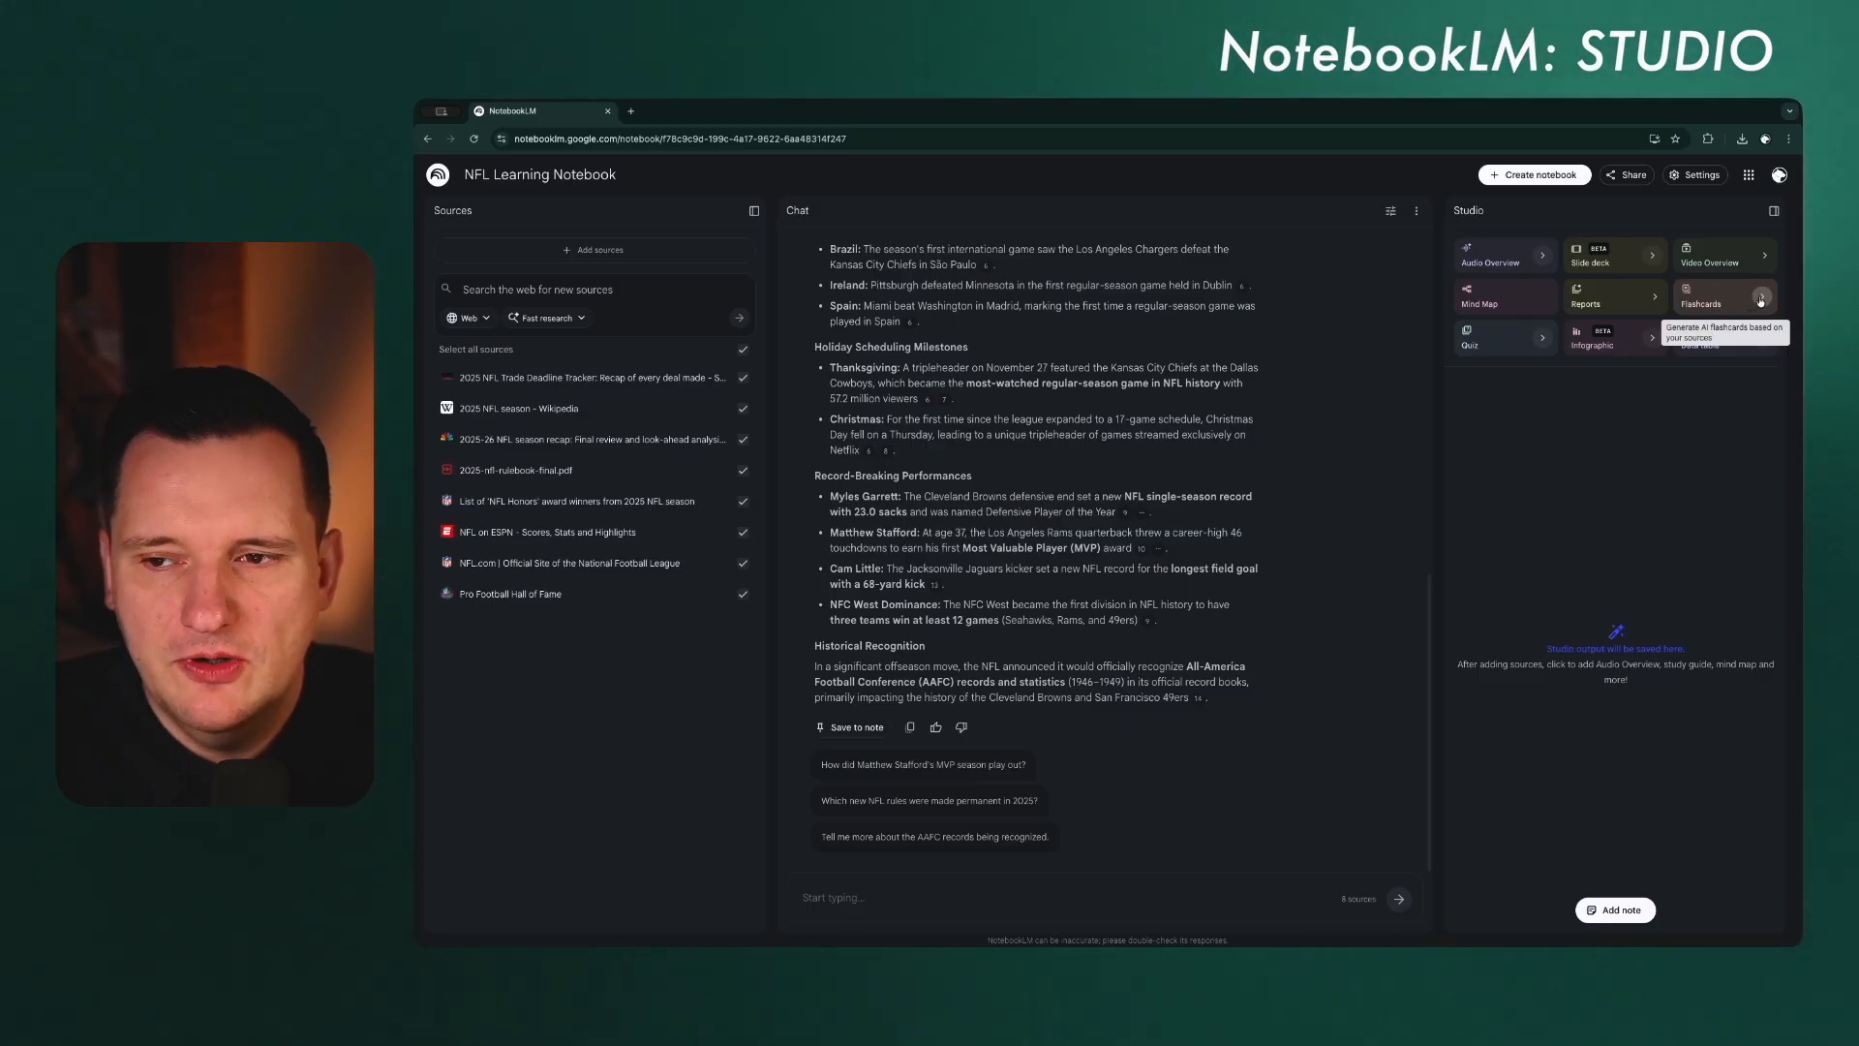
Step: Generate flashcards from the notebook sources with the number of cards set to More and medium difficulty
{"action": "left_click", "coordinate": [1761, 301]}
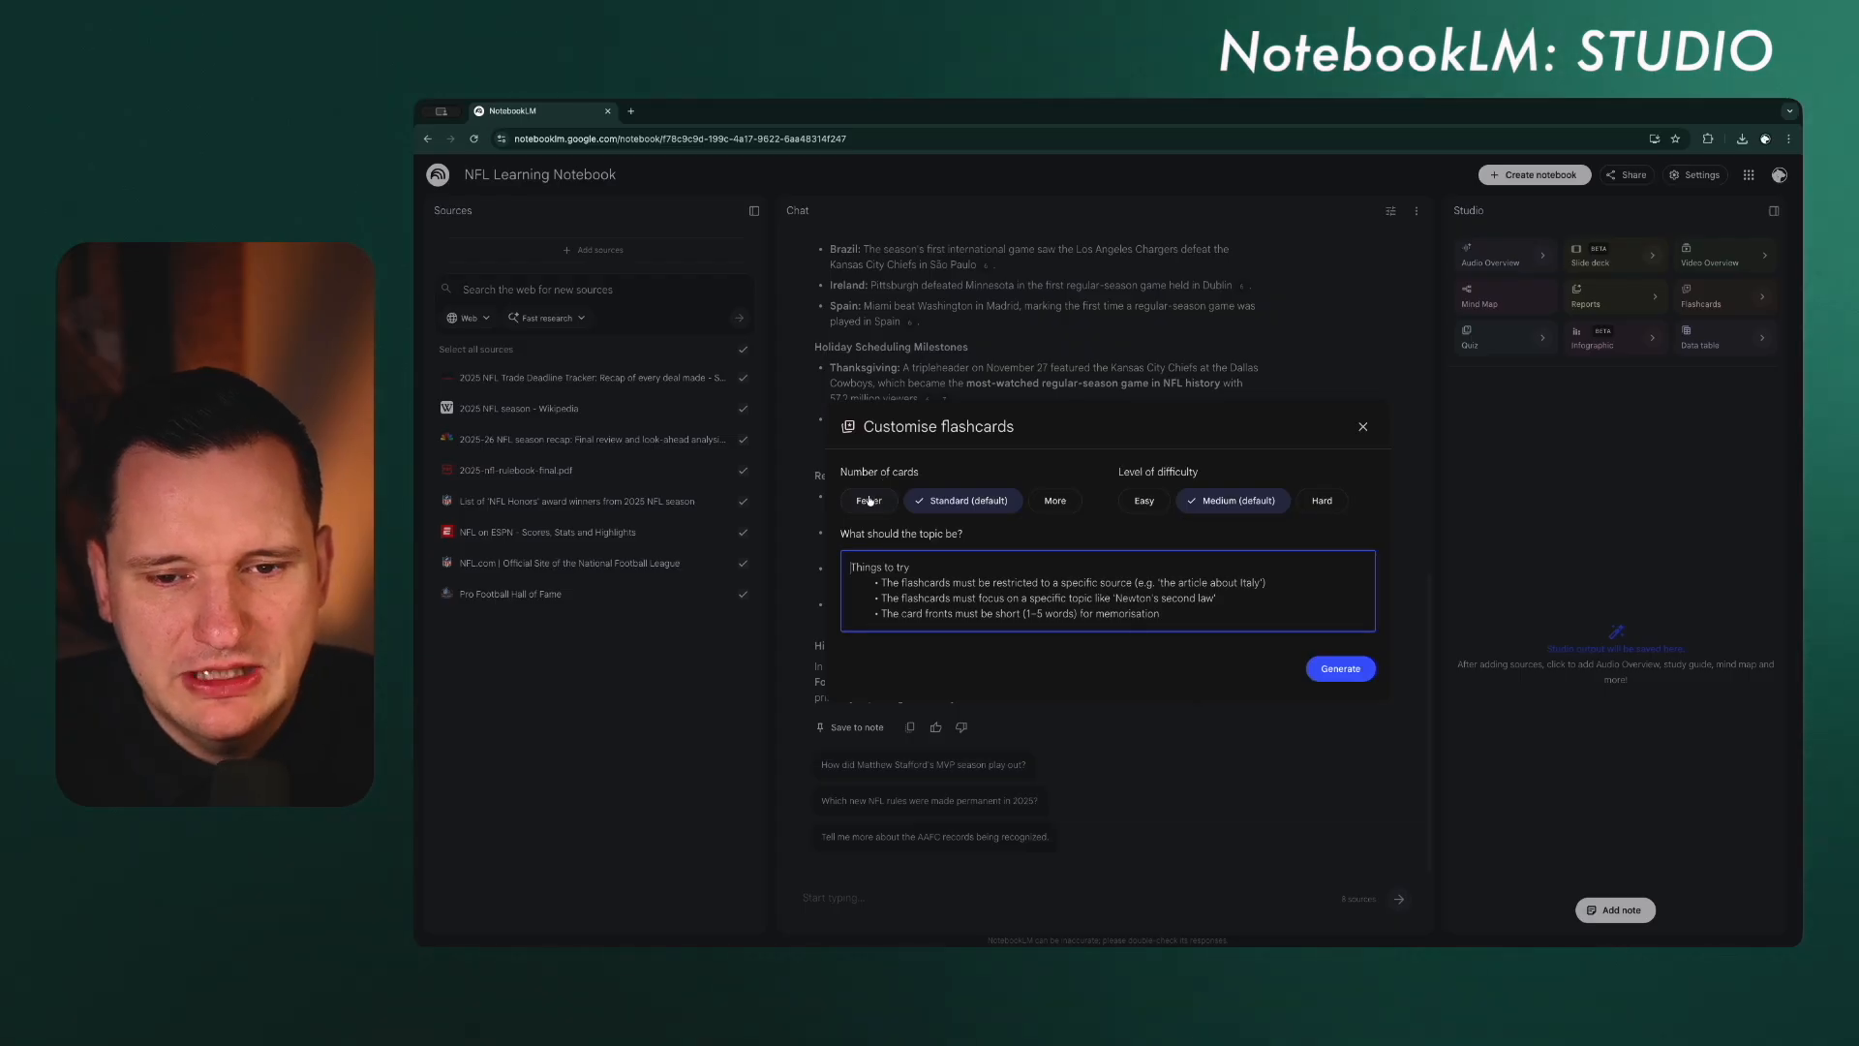
{"action": "left_click", "coordinate": [1054, 500]}
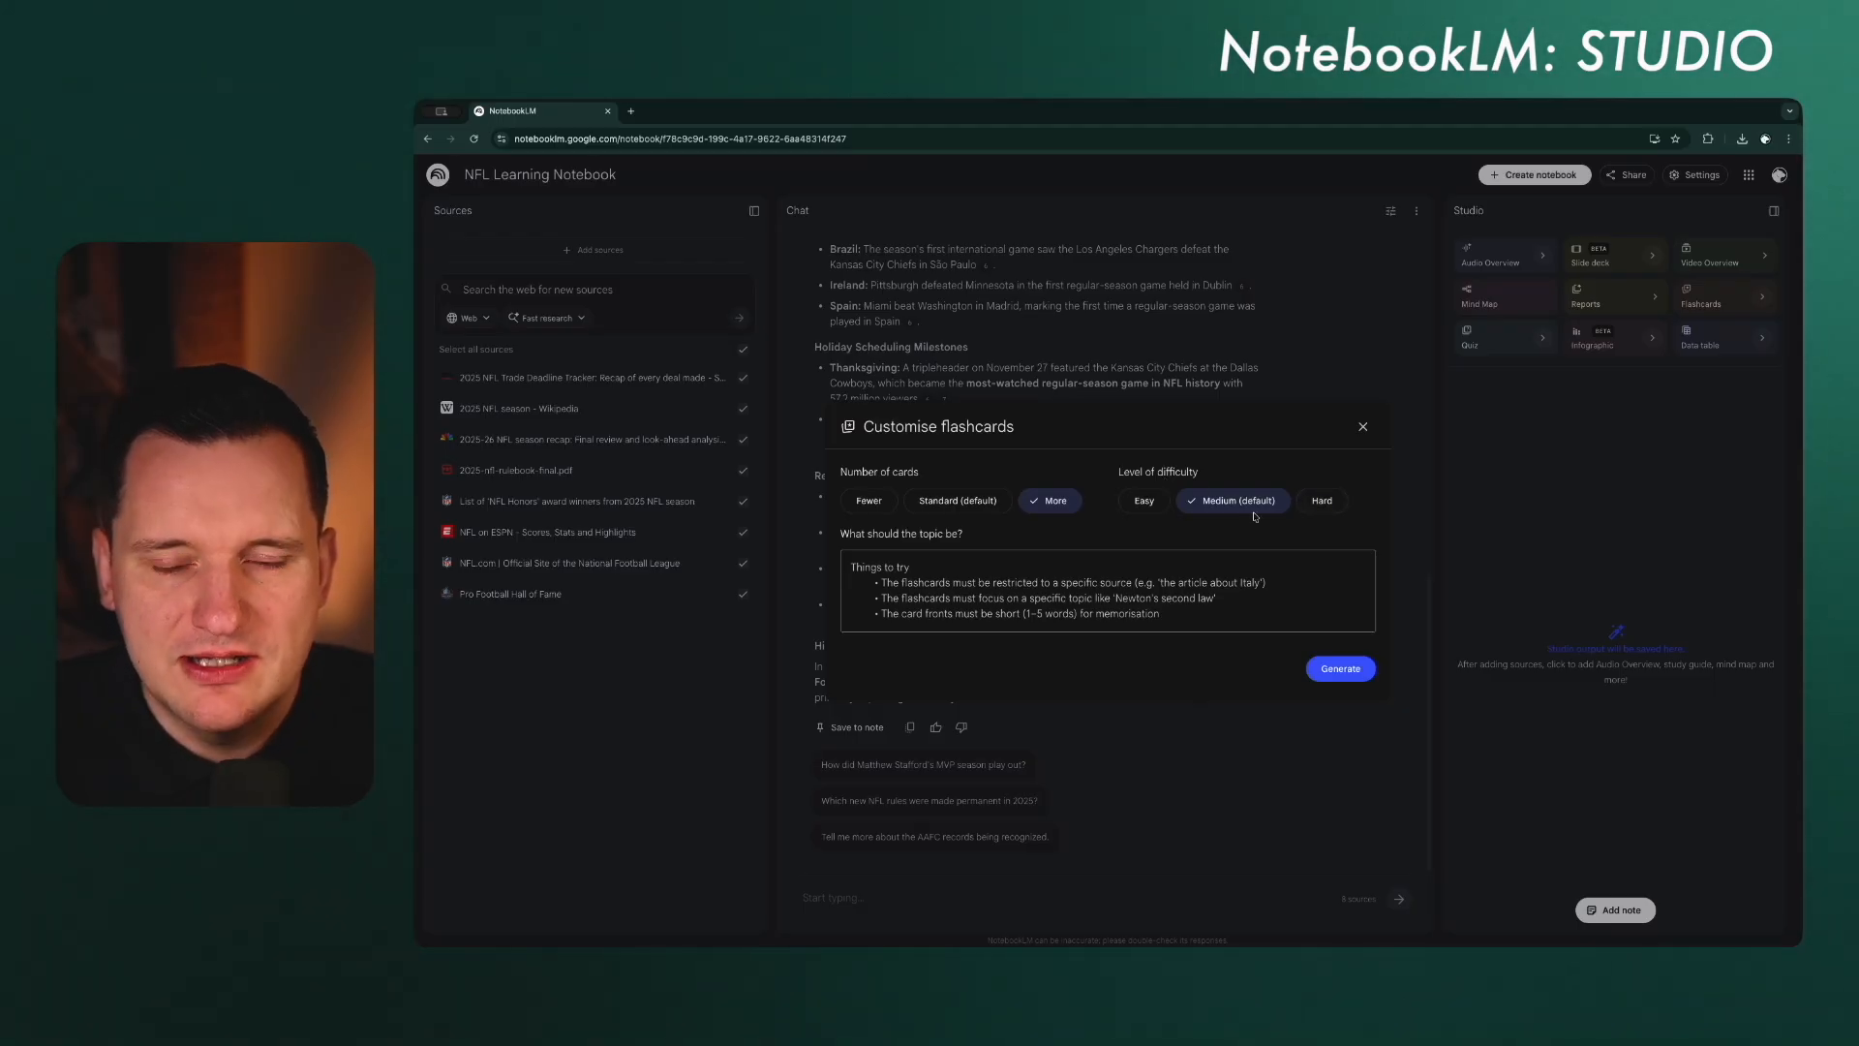
{"action": "left_click", "coordinate": [859, 565]}
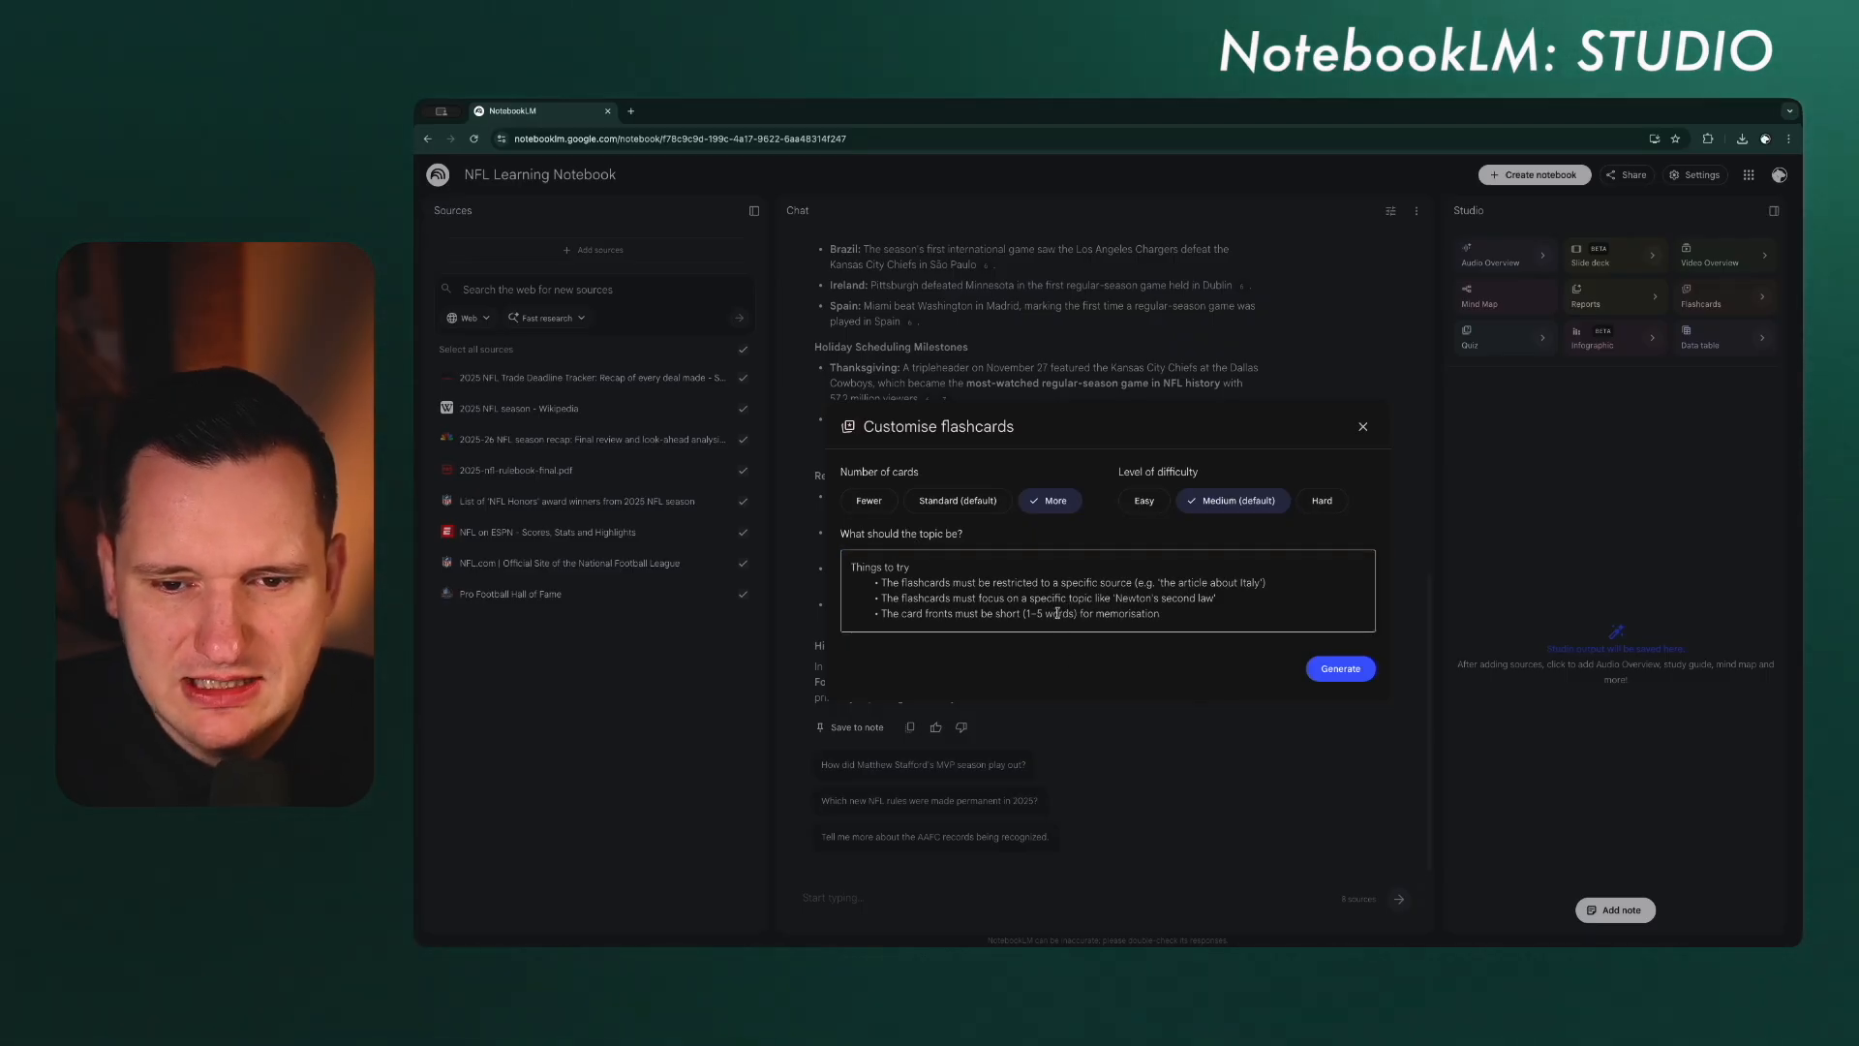
{"action": "left_click", "coordinate": [1343, 670]}
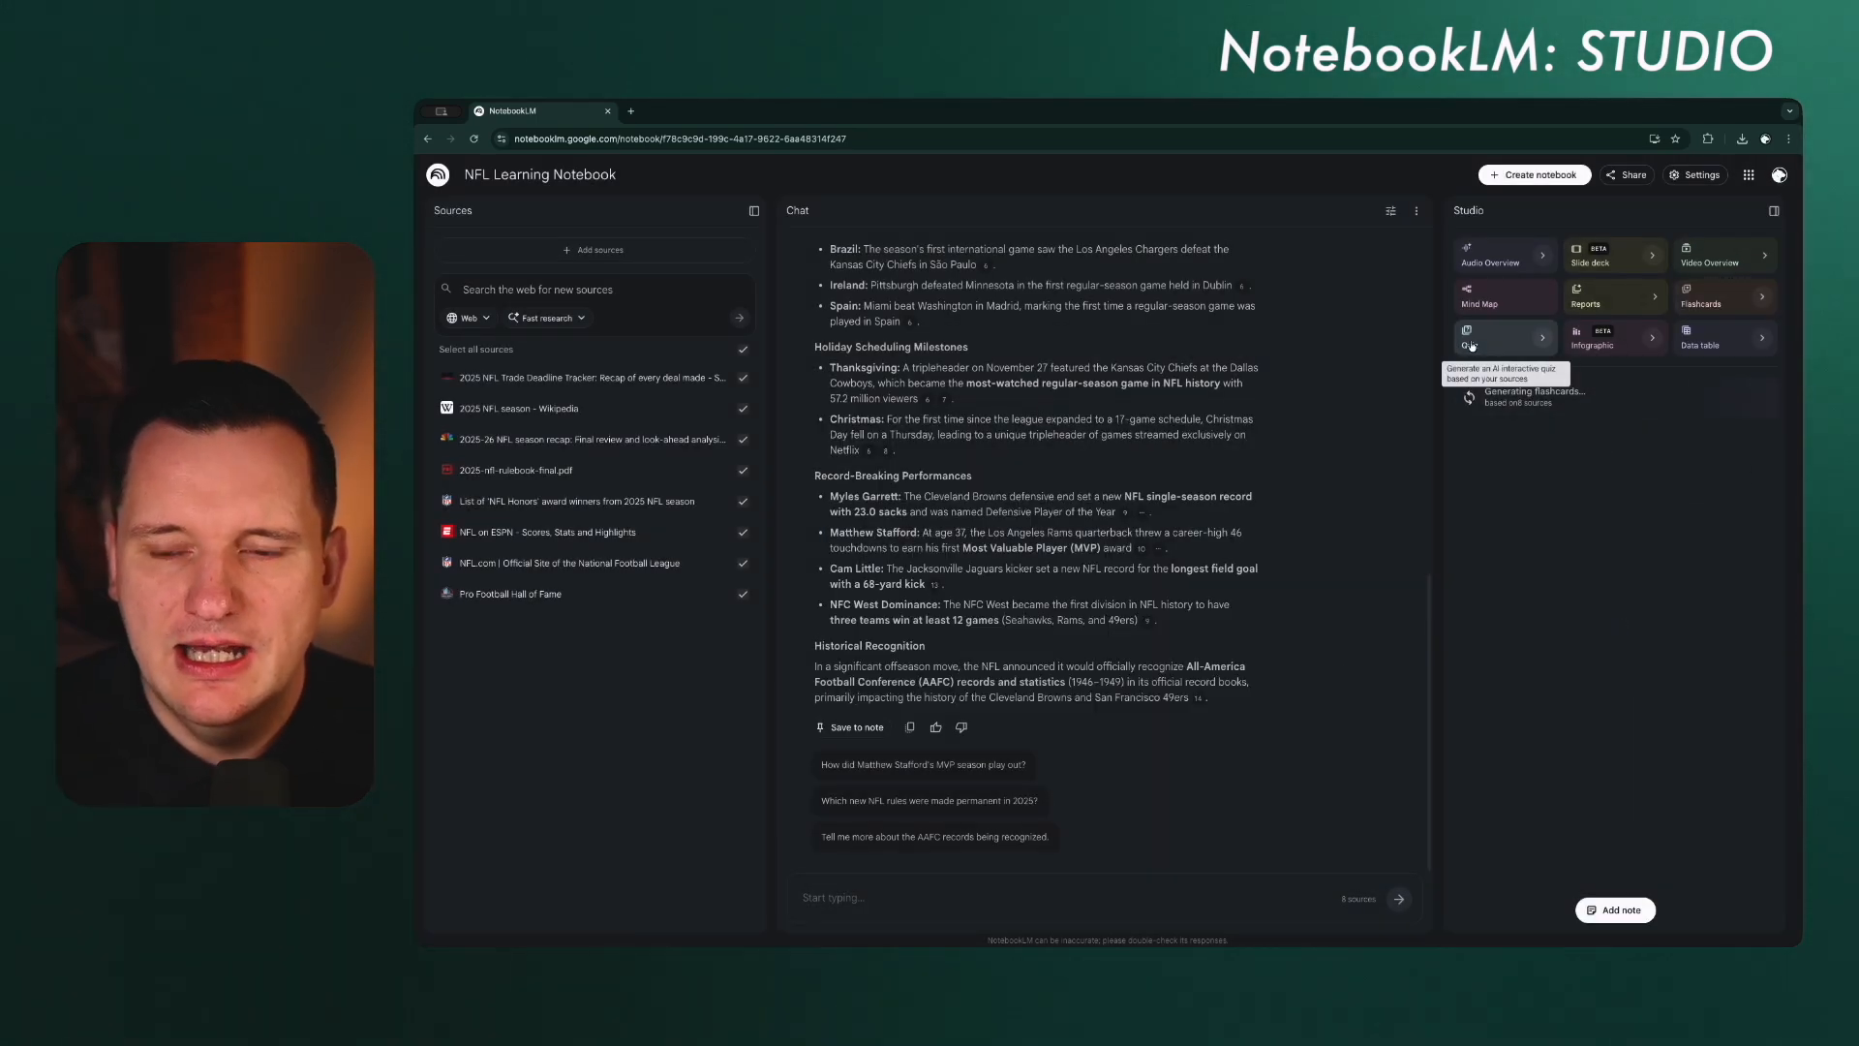
Step: Generate a quiz from the notebook sources with the number of questions set to More and medium difficulty
{"action": "left_click", "coordinate": [1541, 339]}
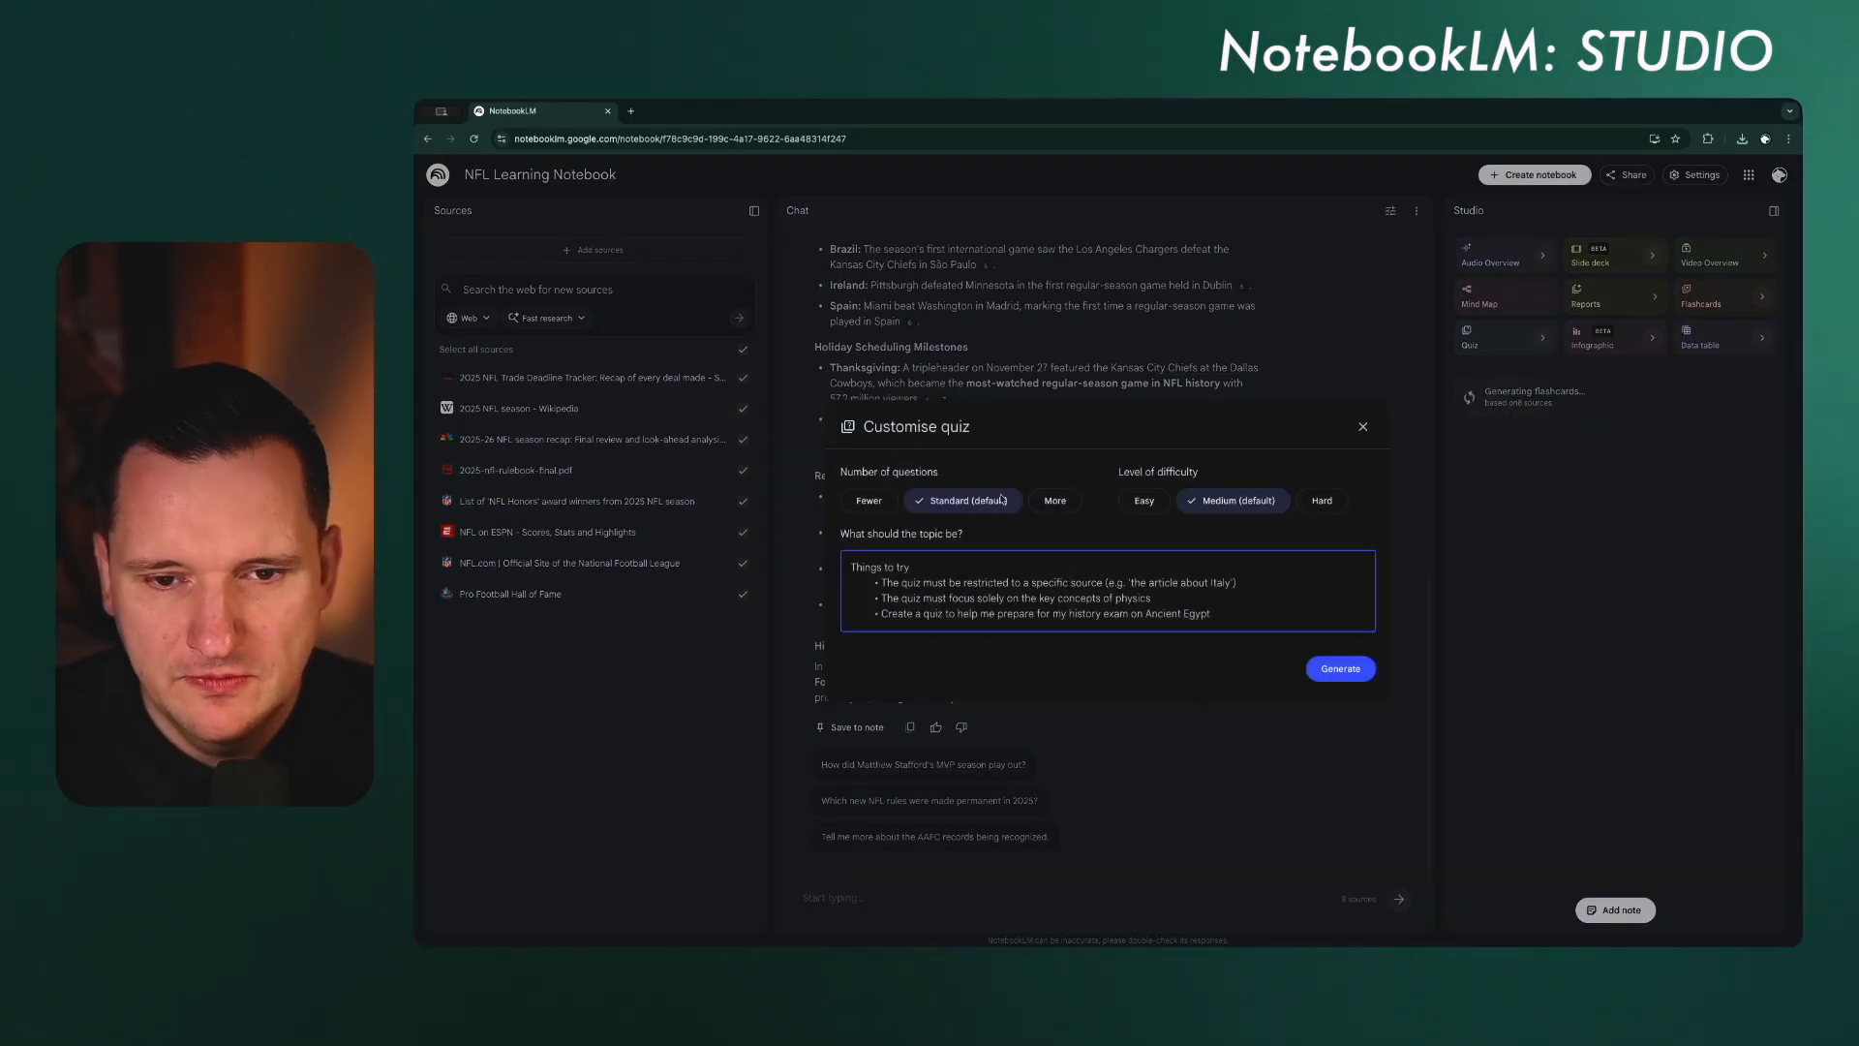
{"action": "left_click", "coordinate": [1052, 500]}
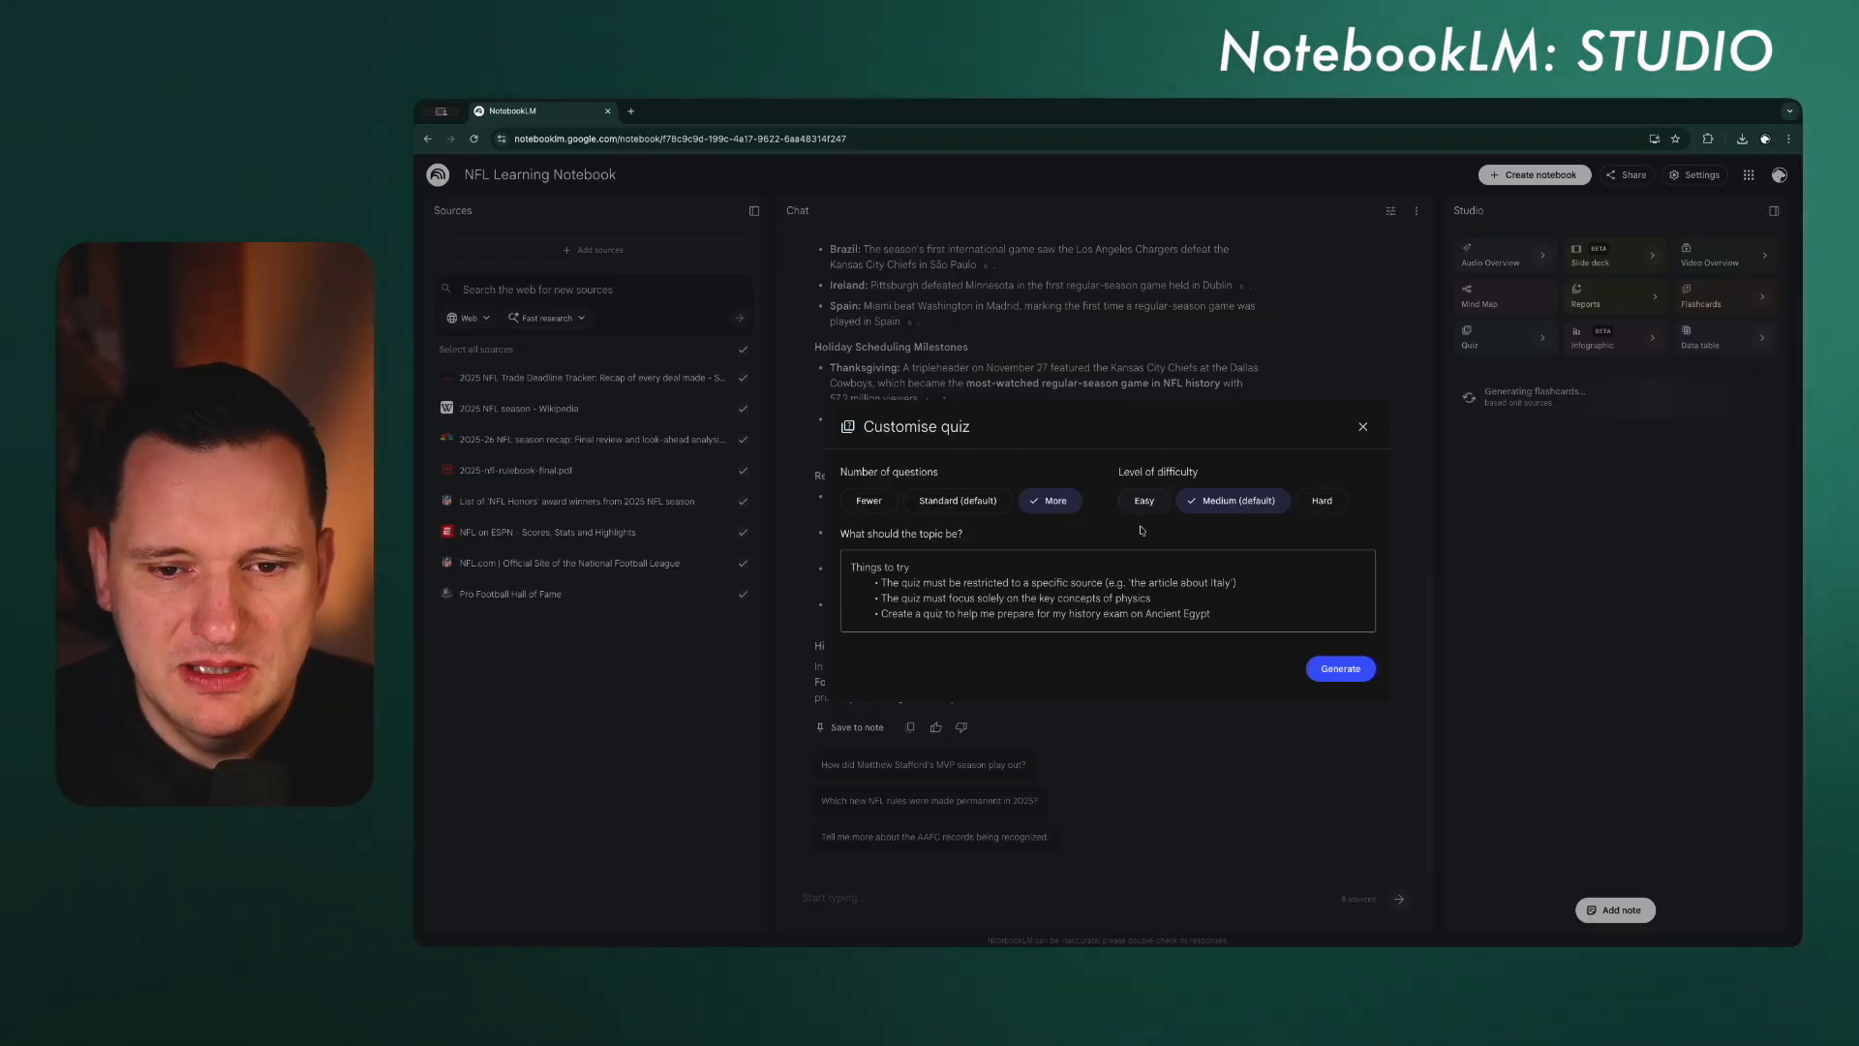
{"action": "left_click", "coordinate": [1323, 668]}
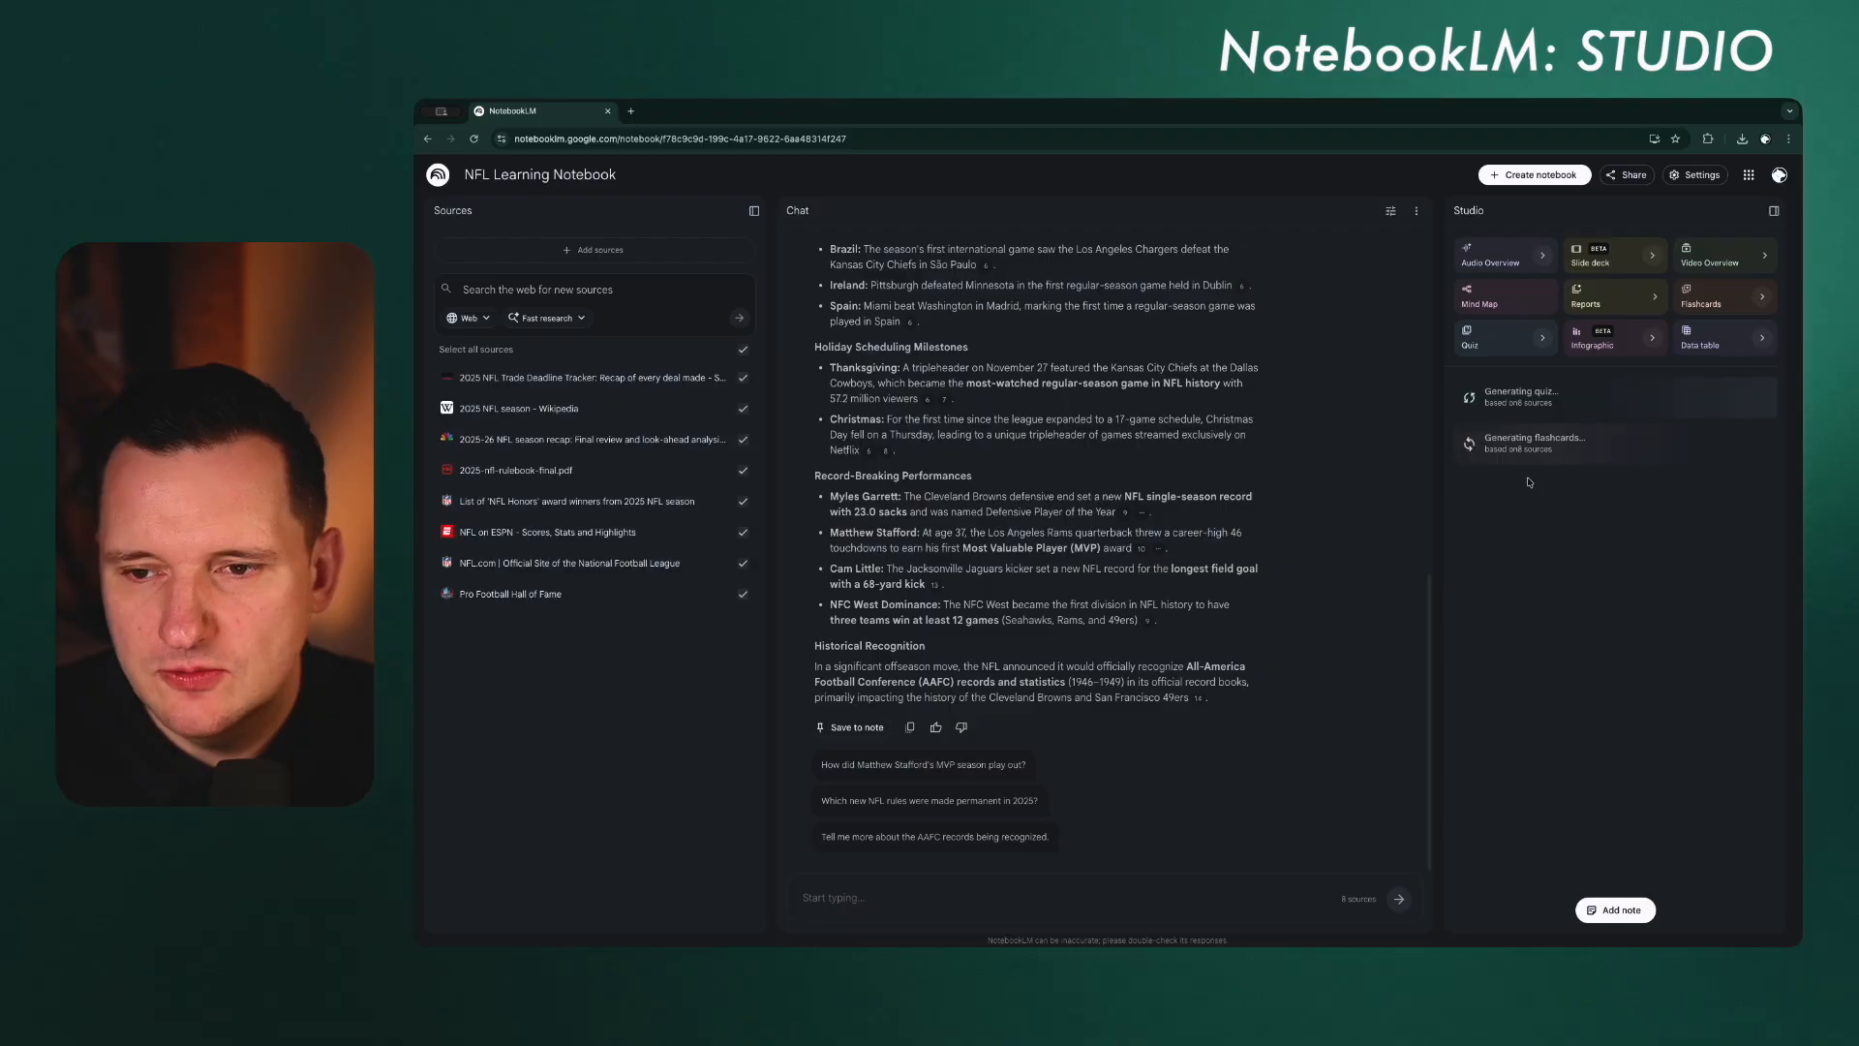
Step: Browse the infographic's orientations and visual styles, keep English and Landscape, and generate the infographic from the notebook sources
{"action": "left_click", "coordinate": [1653, 340]}
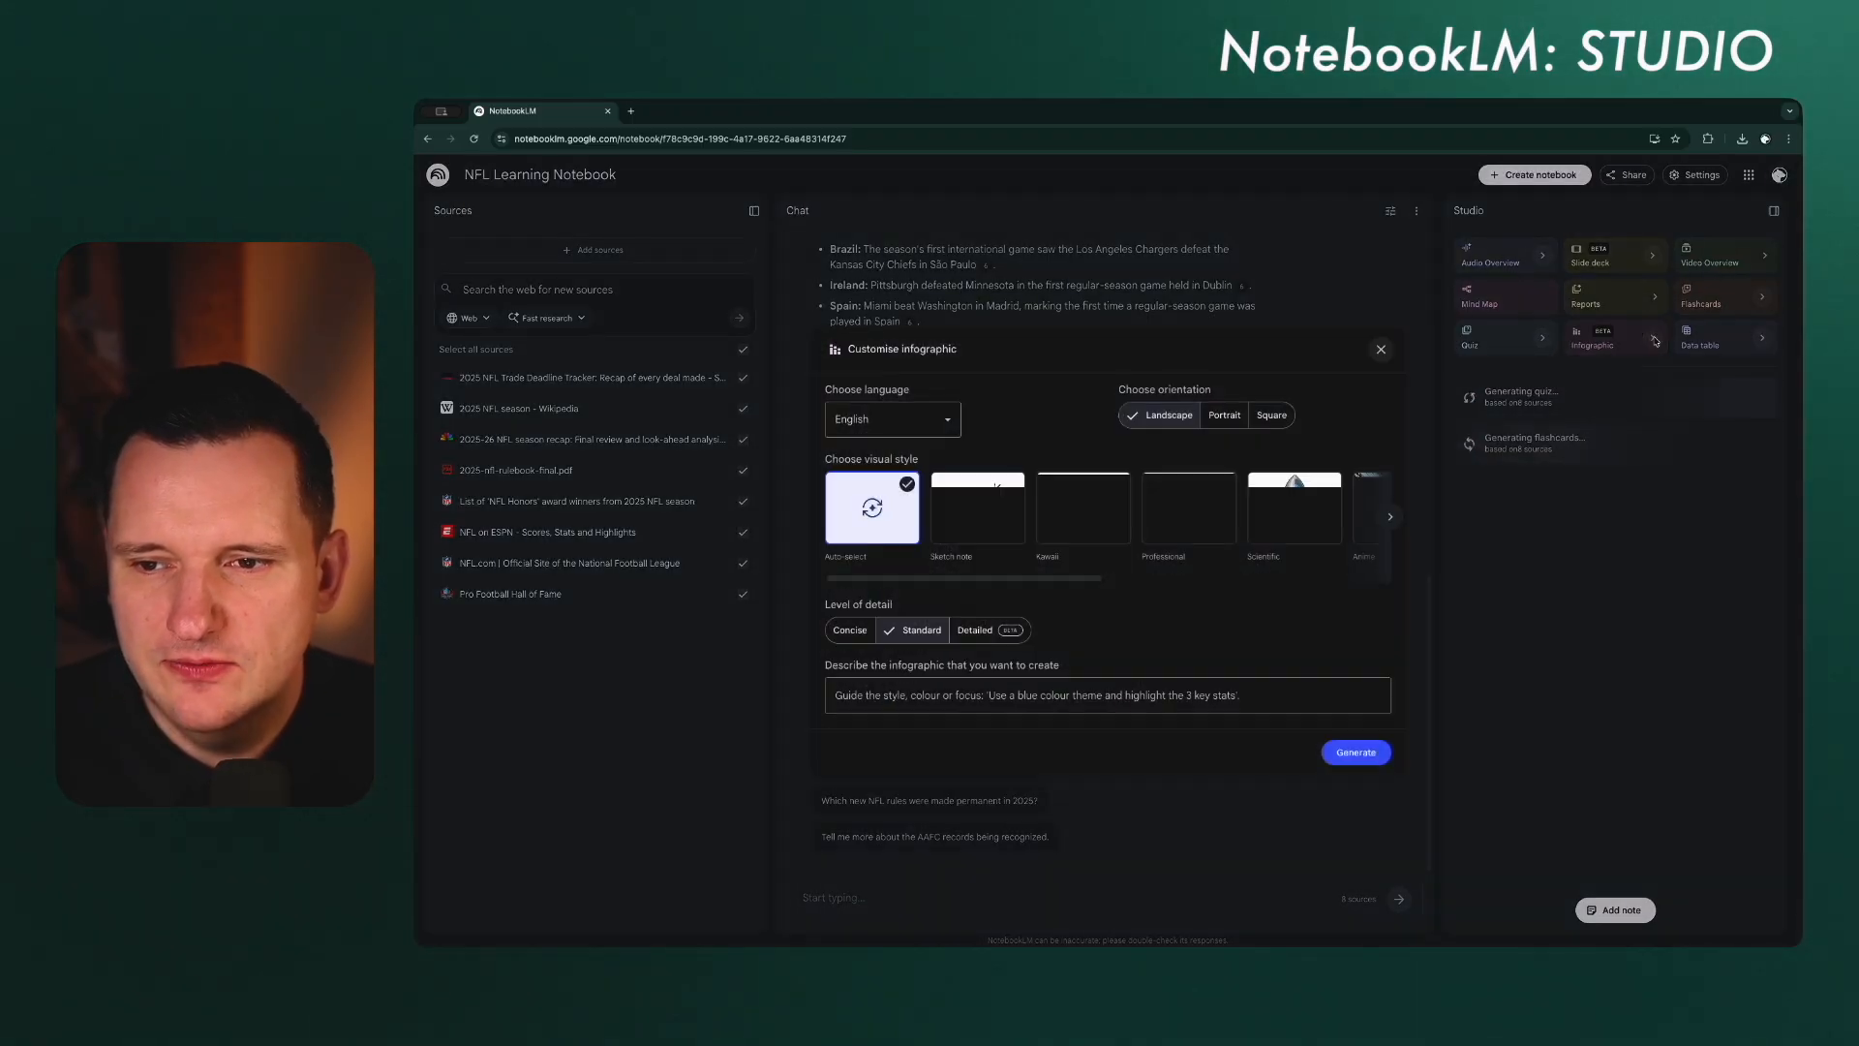
{"action": "left_click", "coordinate": [938, 418]}
{"action": "left_click", "coordinate": [1236, 423]}
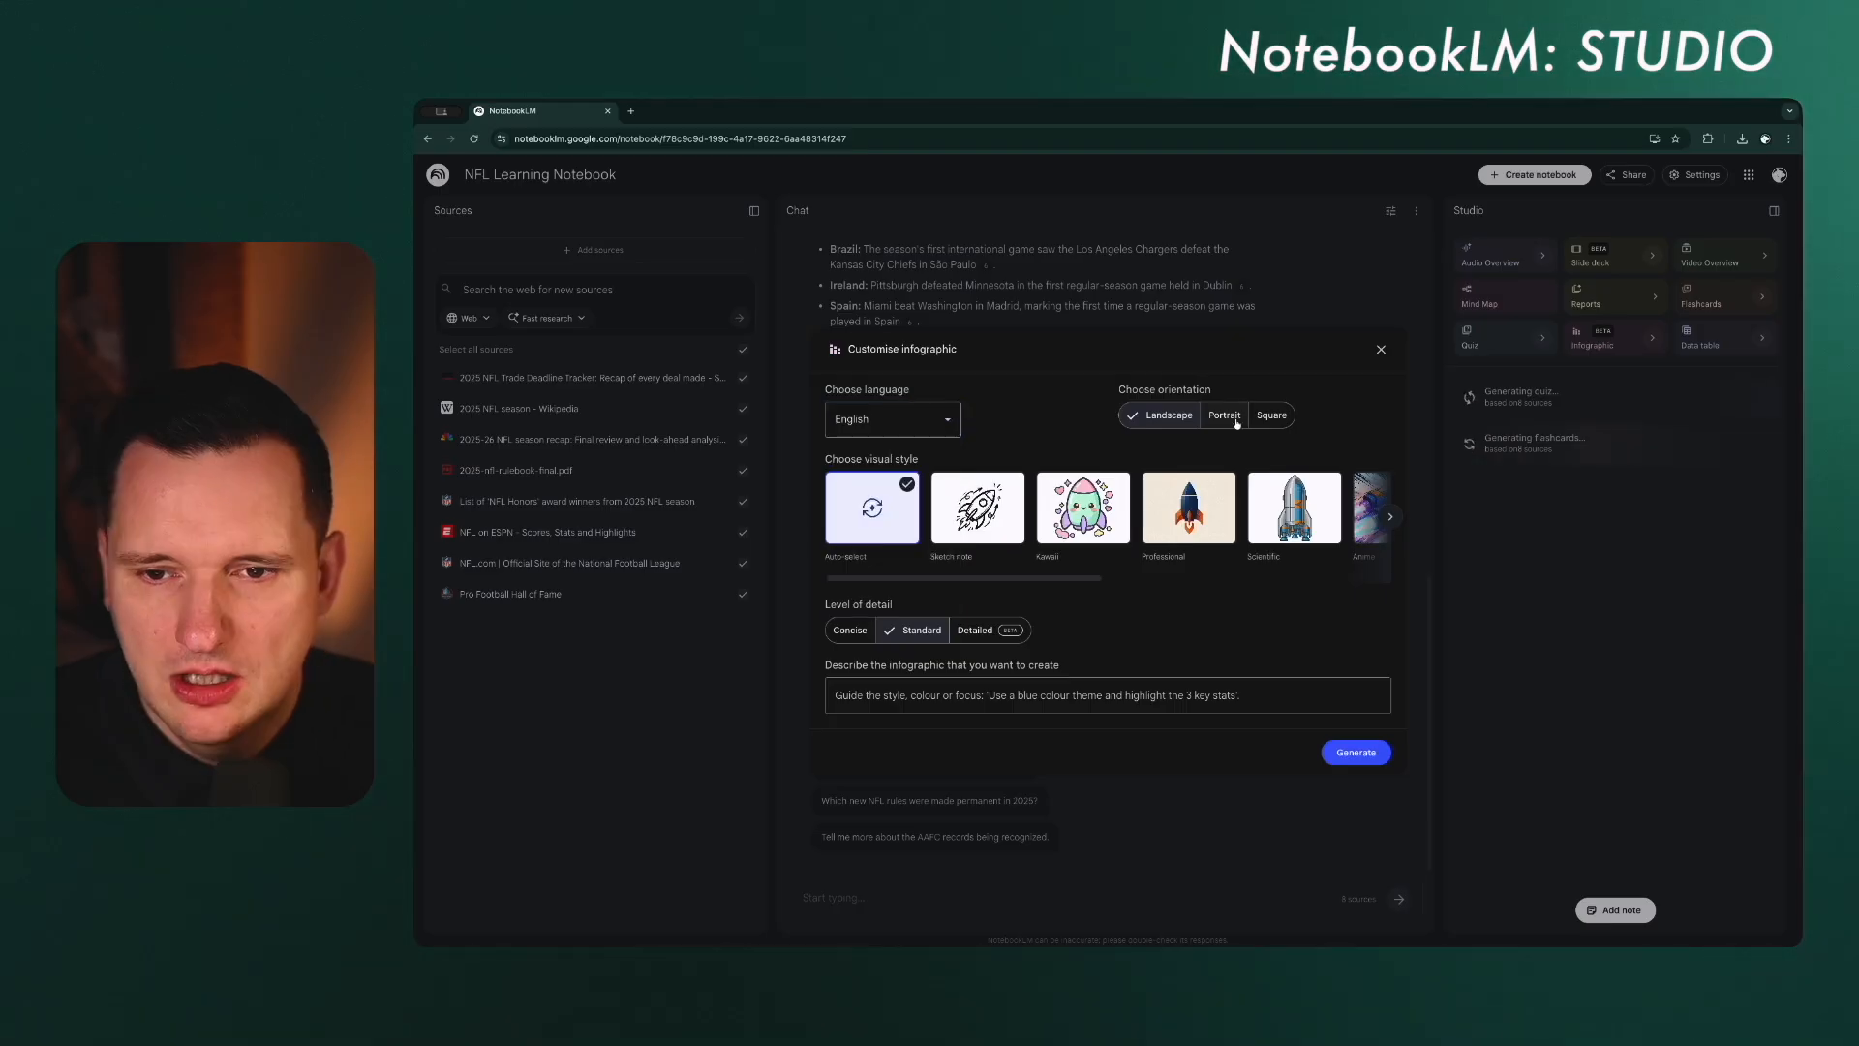
{"action": "left_click", "coordinate": [1237, 418]}
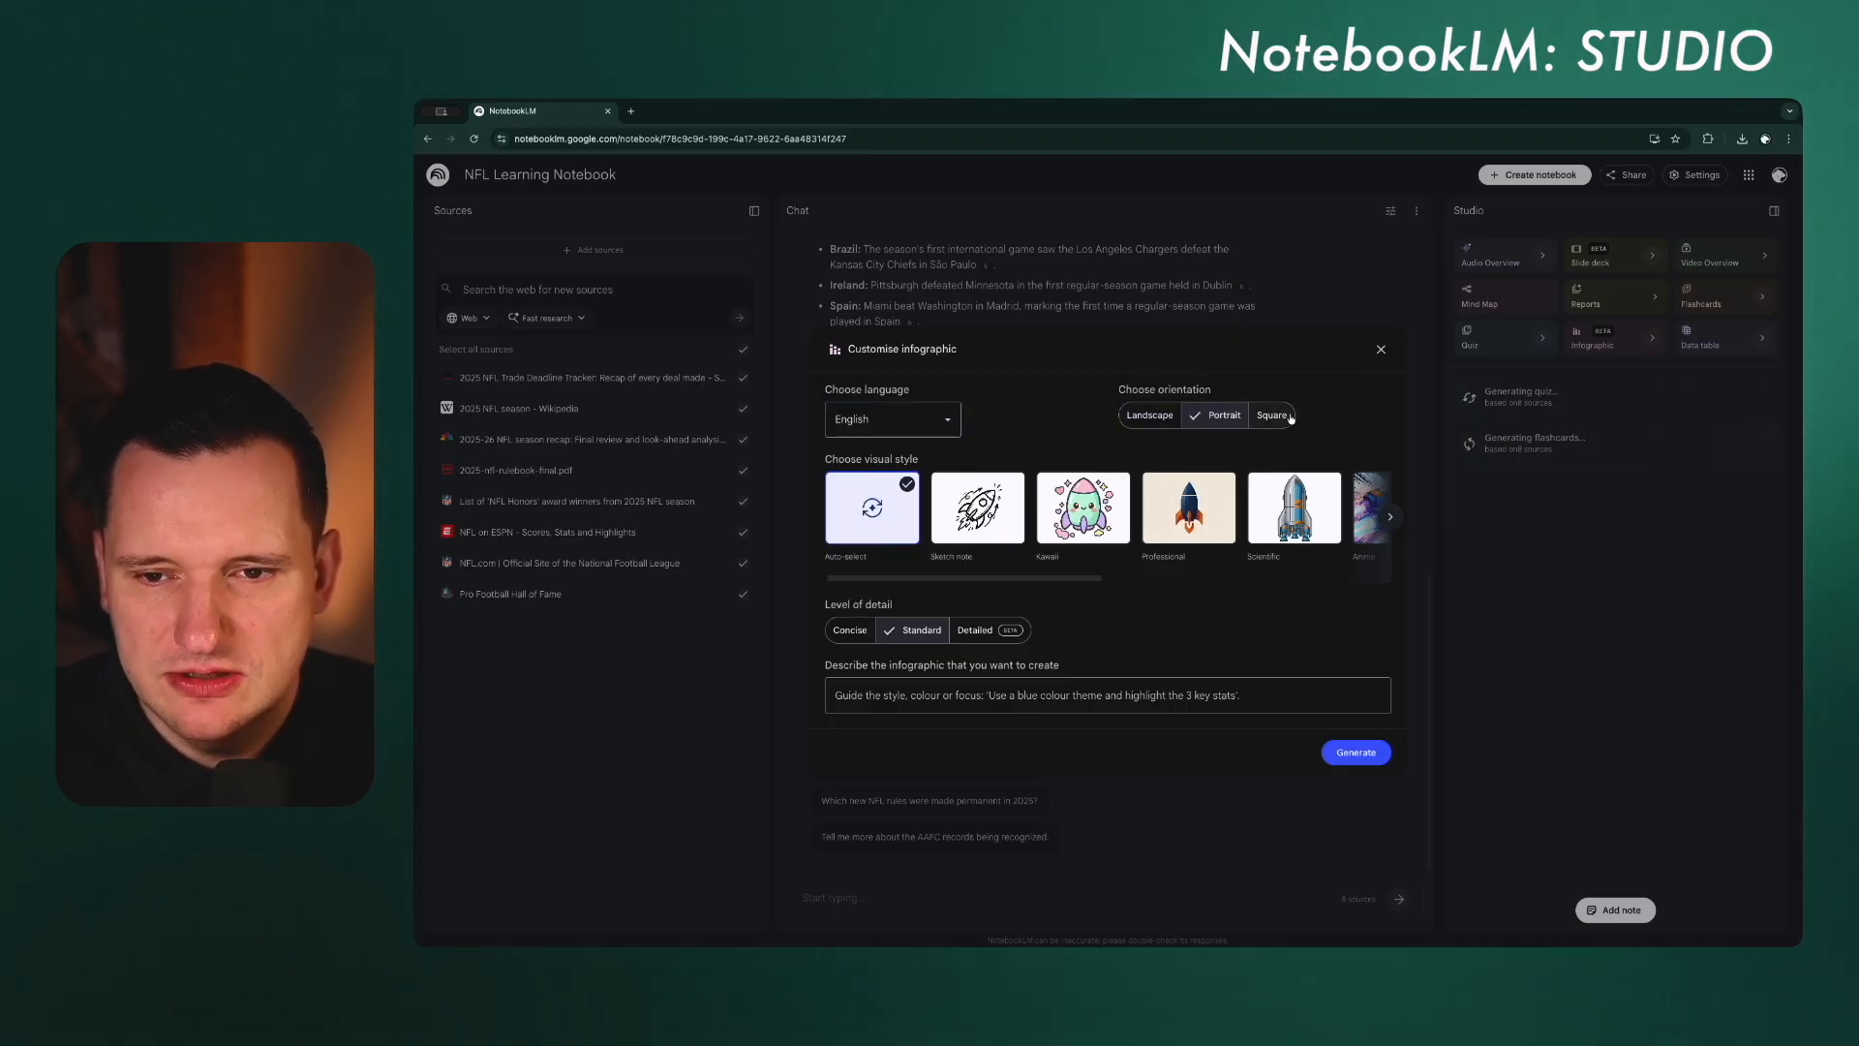
{"action": "left_click", "coordinate": [1167, 419]}
{"action": "left_click_drag", "start_coordinate": [966, 579], "coordinate": [1298, 581]}
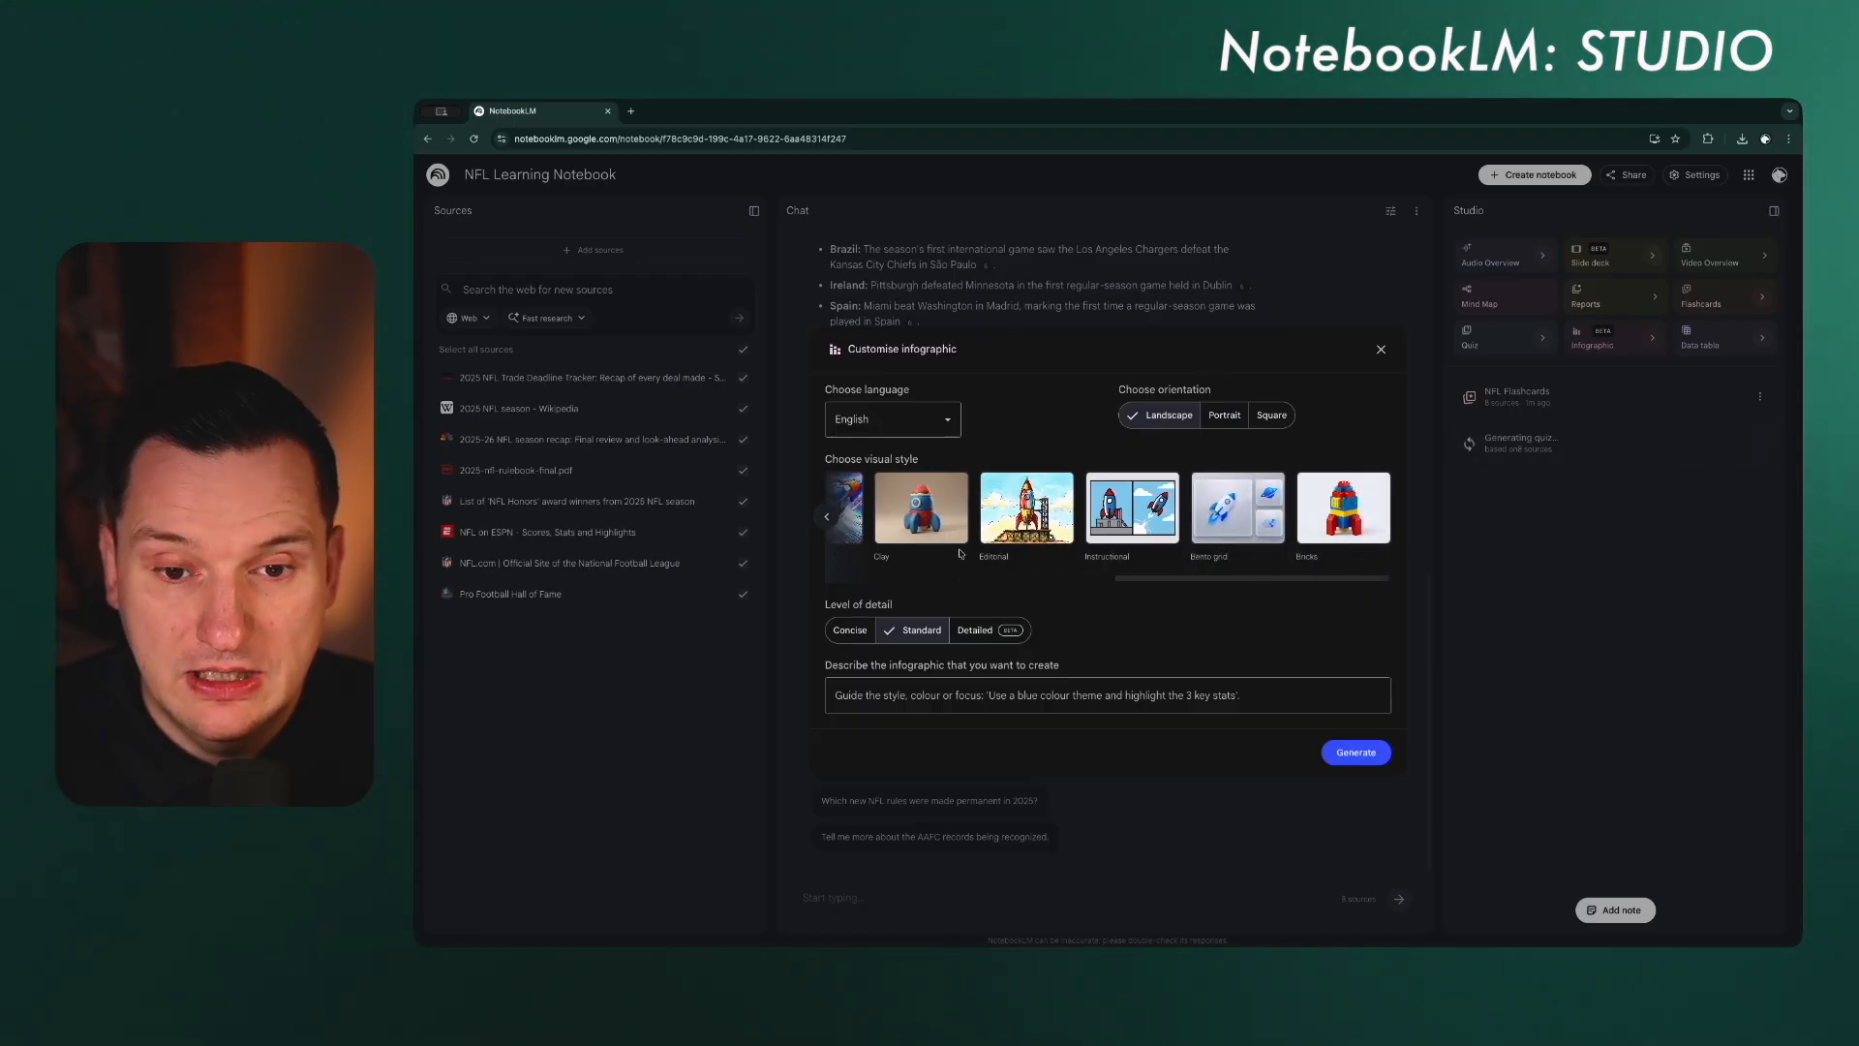
{"action": "left_click_drag", "start_coordinate": [1125, 579], "coordinate": [841, 590]}
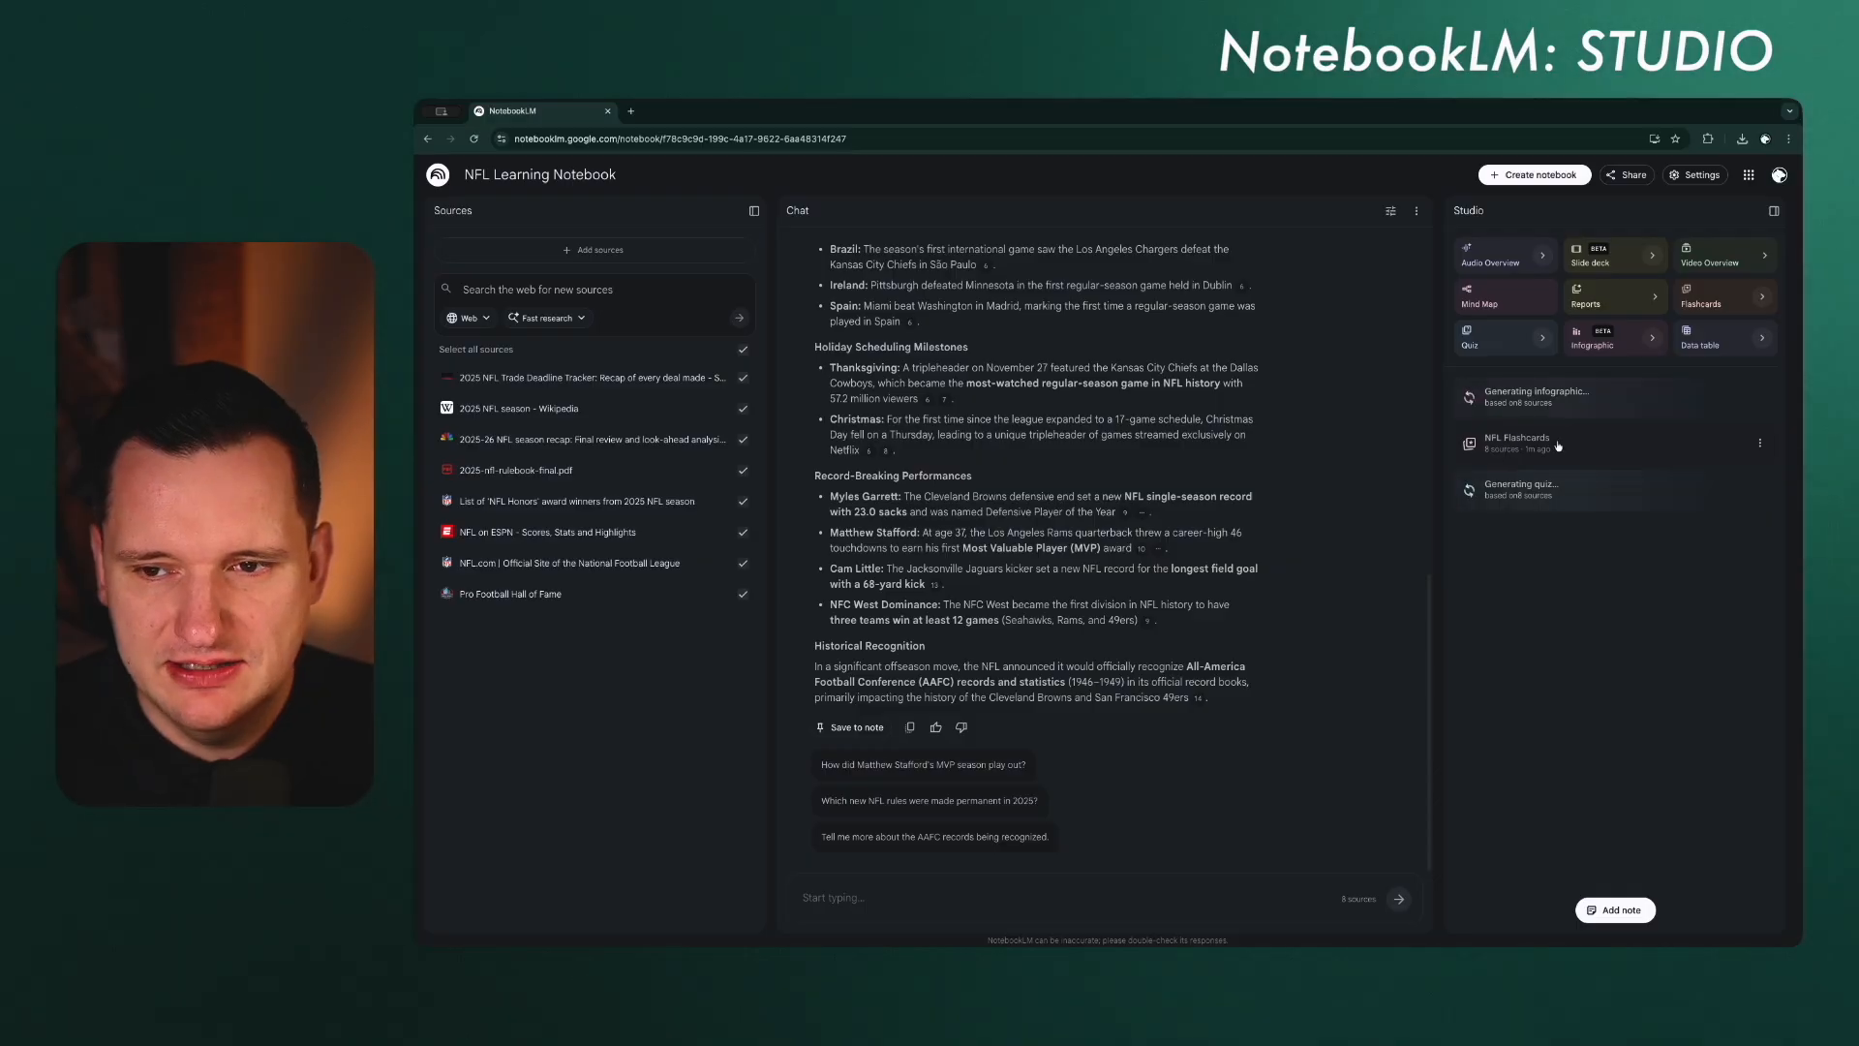
Step: Open the generated NFL flashcards, check the answers to the first two cards and mark both as known
{"action": "left_click", "coordinate": [1508, 444]}
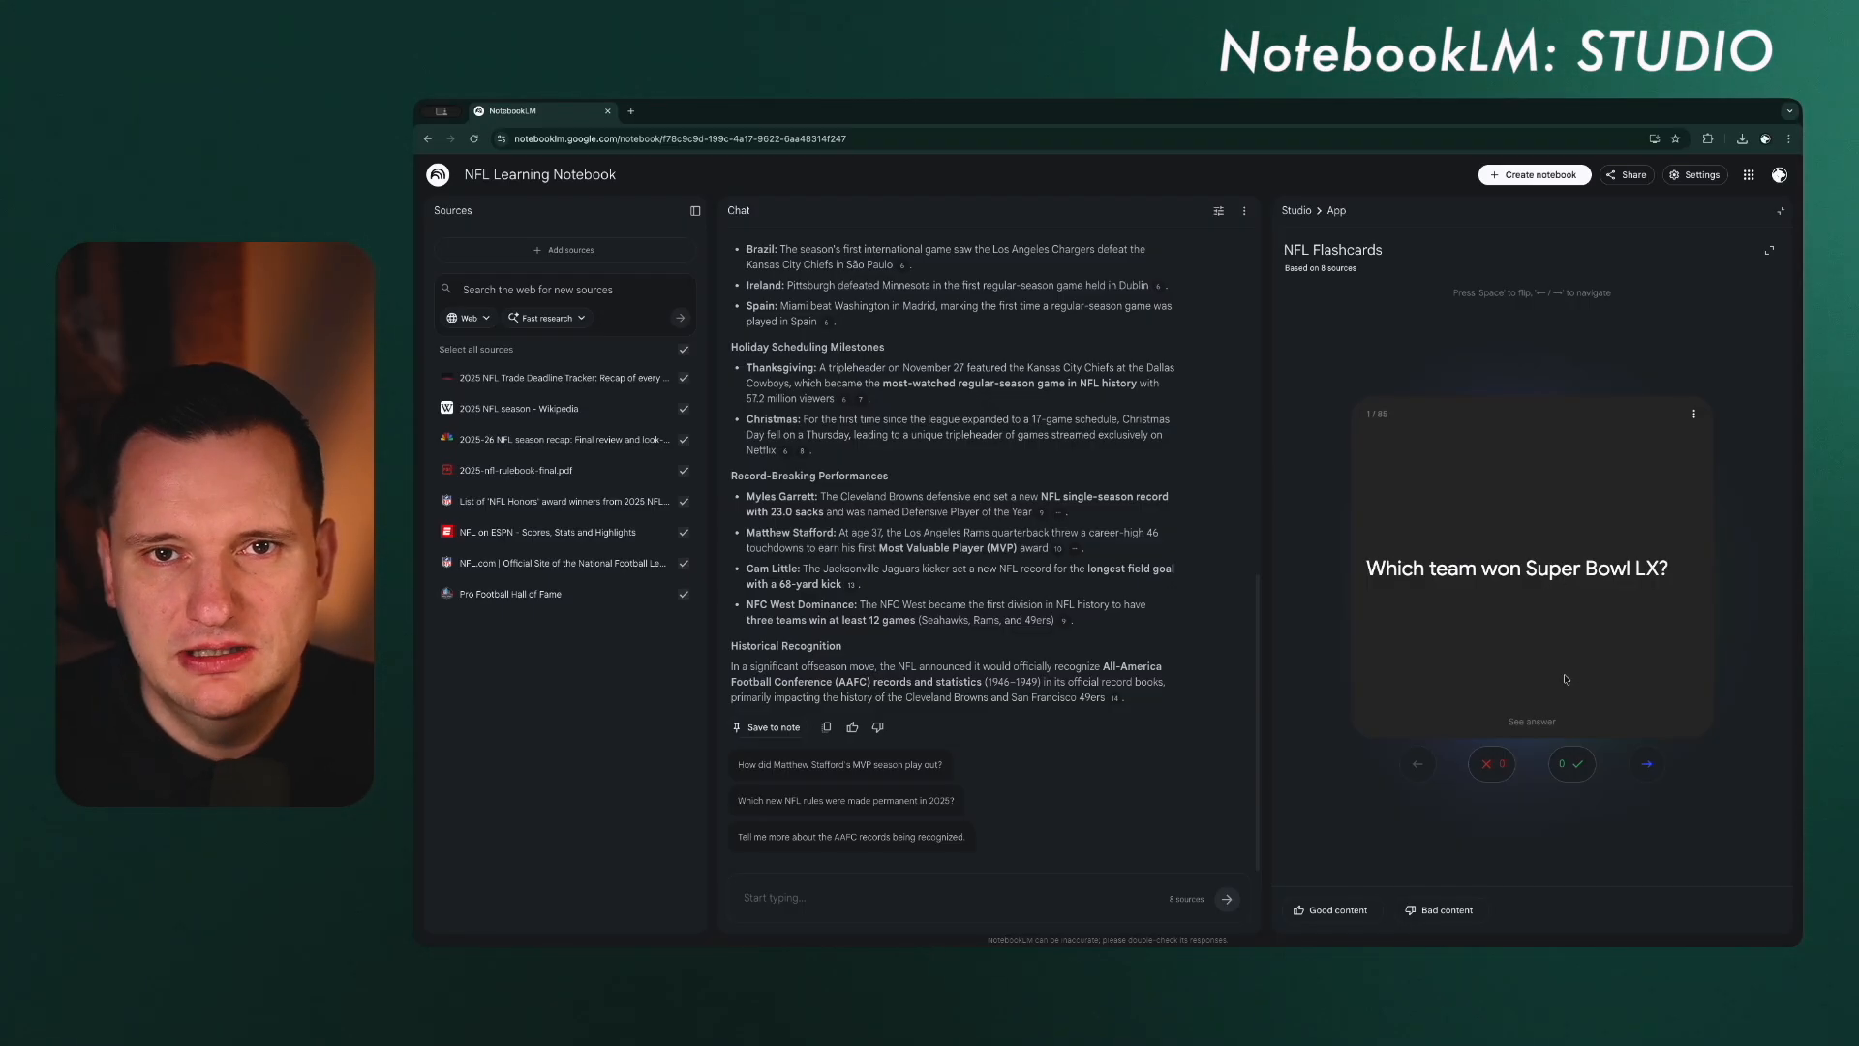
{"action": "left_click", "coordinate": [1533, 724]}
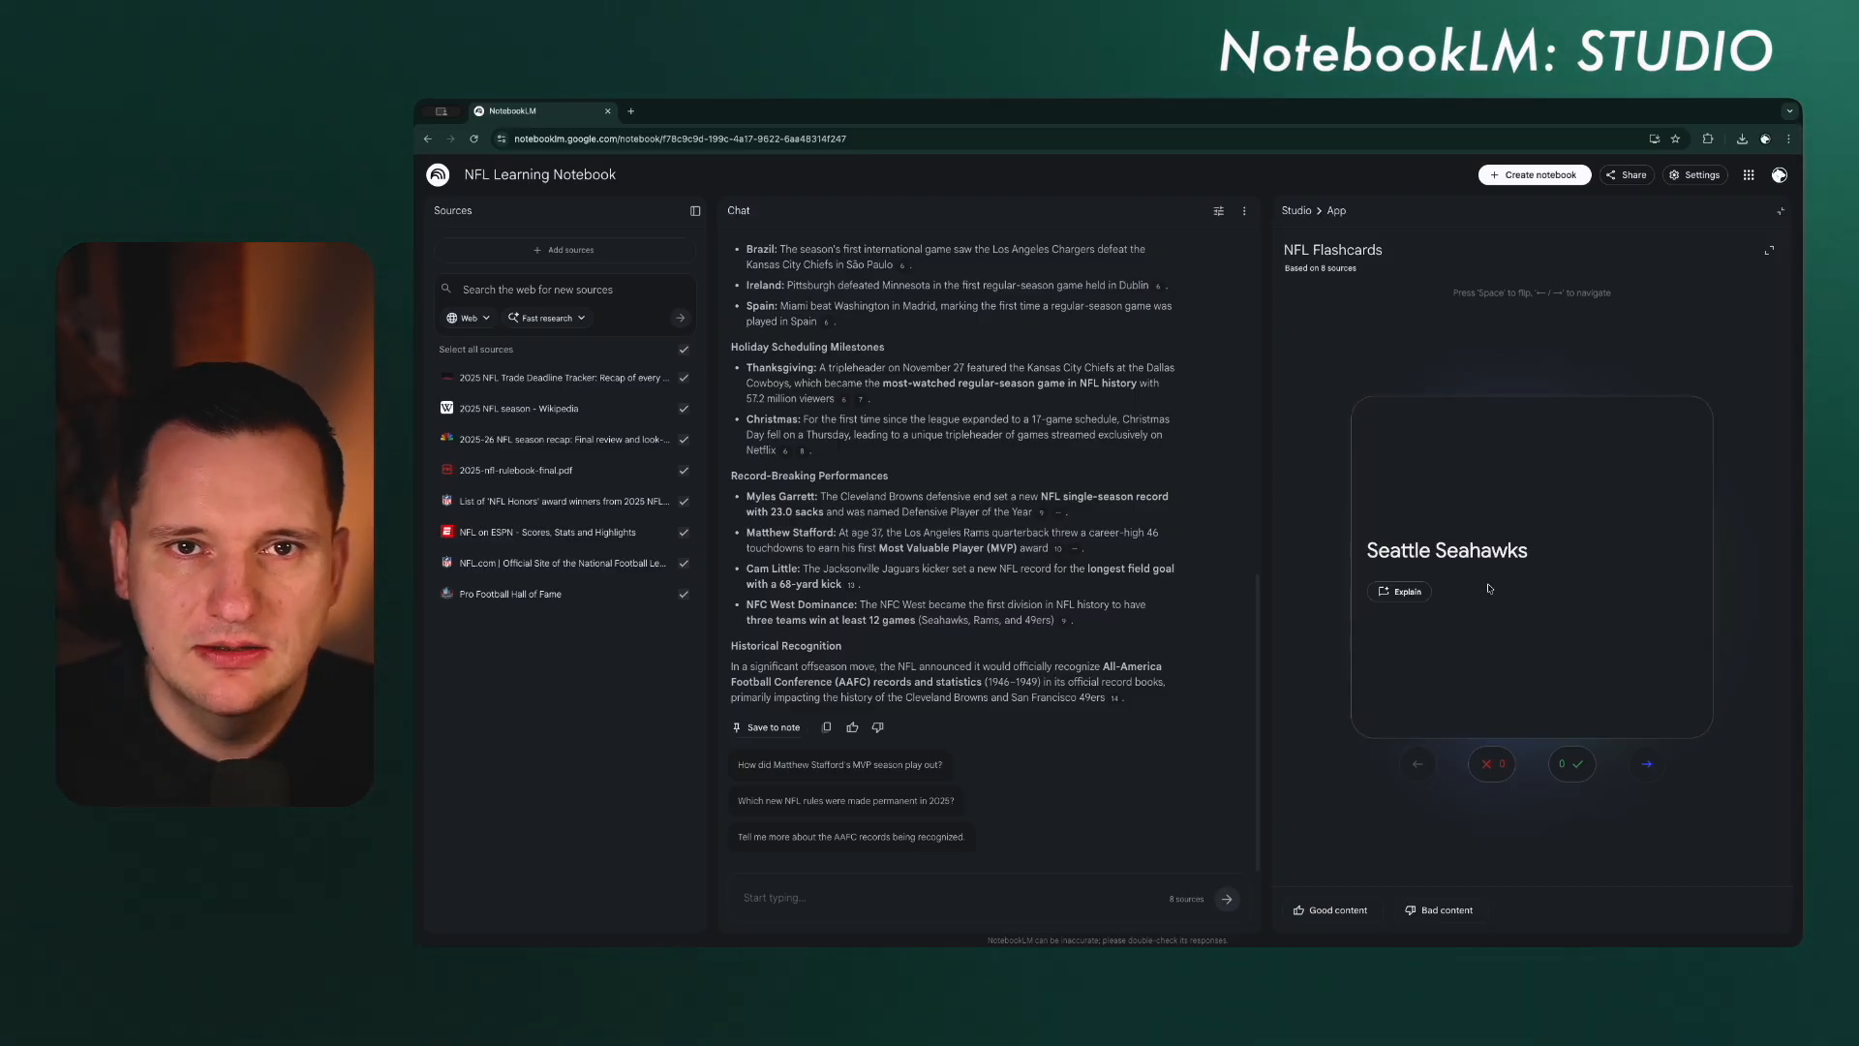
{"action": "left_click", "coordinate": [1589, 677]}
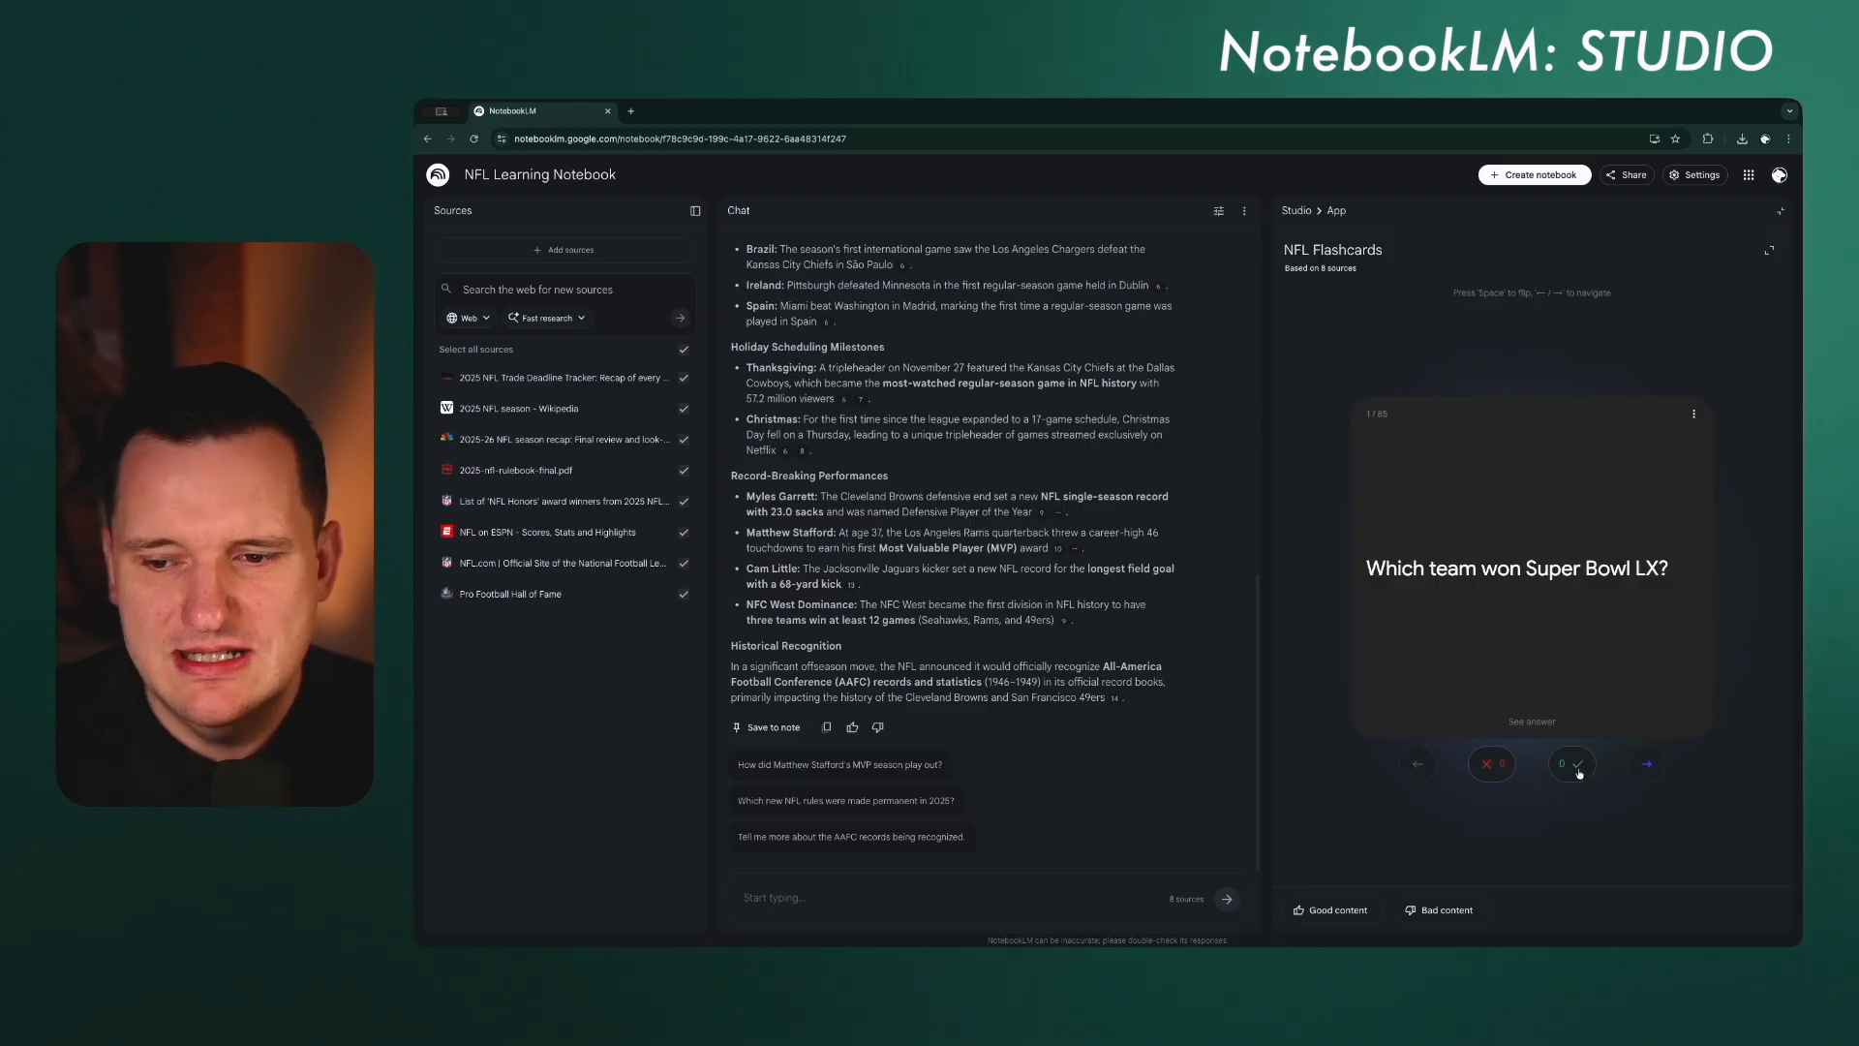
{"action": "left_click", "coordinate": [1578, 767]}
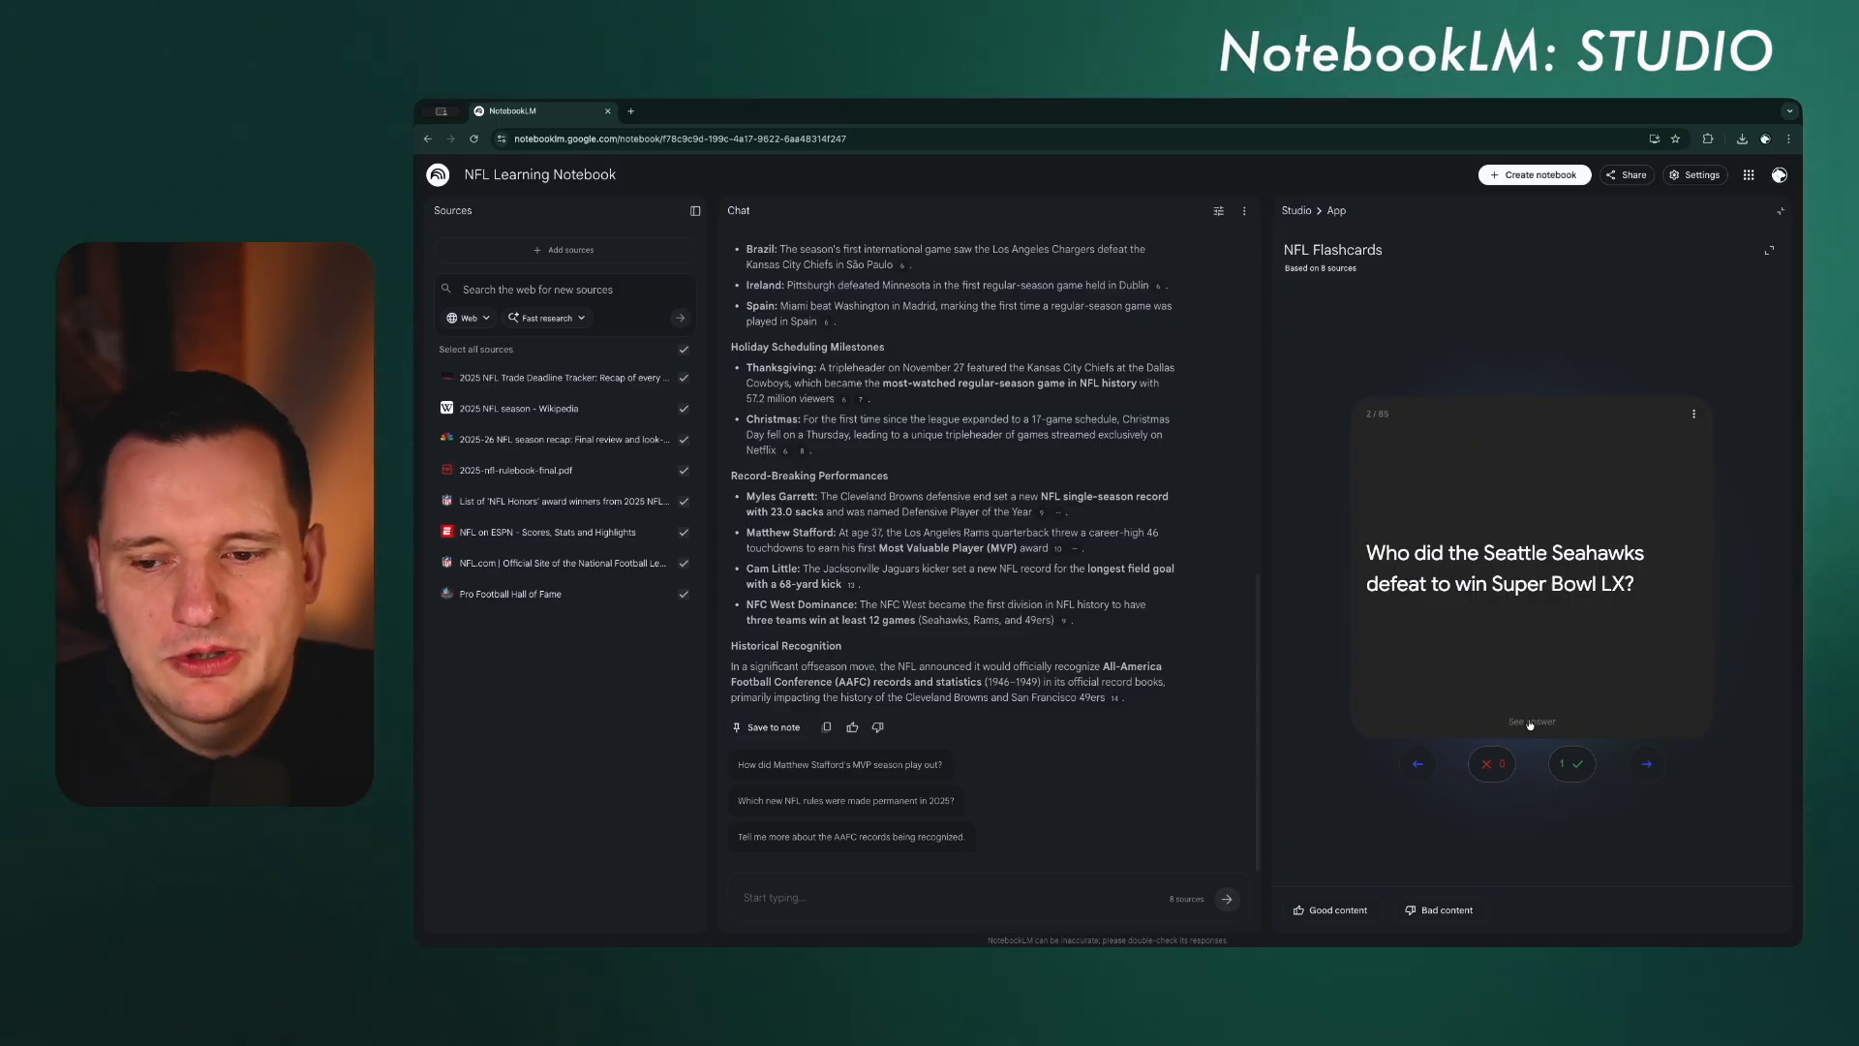
{"action": "left_click", "coordinate": [1530, 723]}
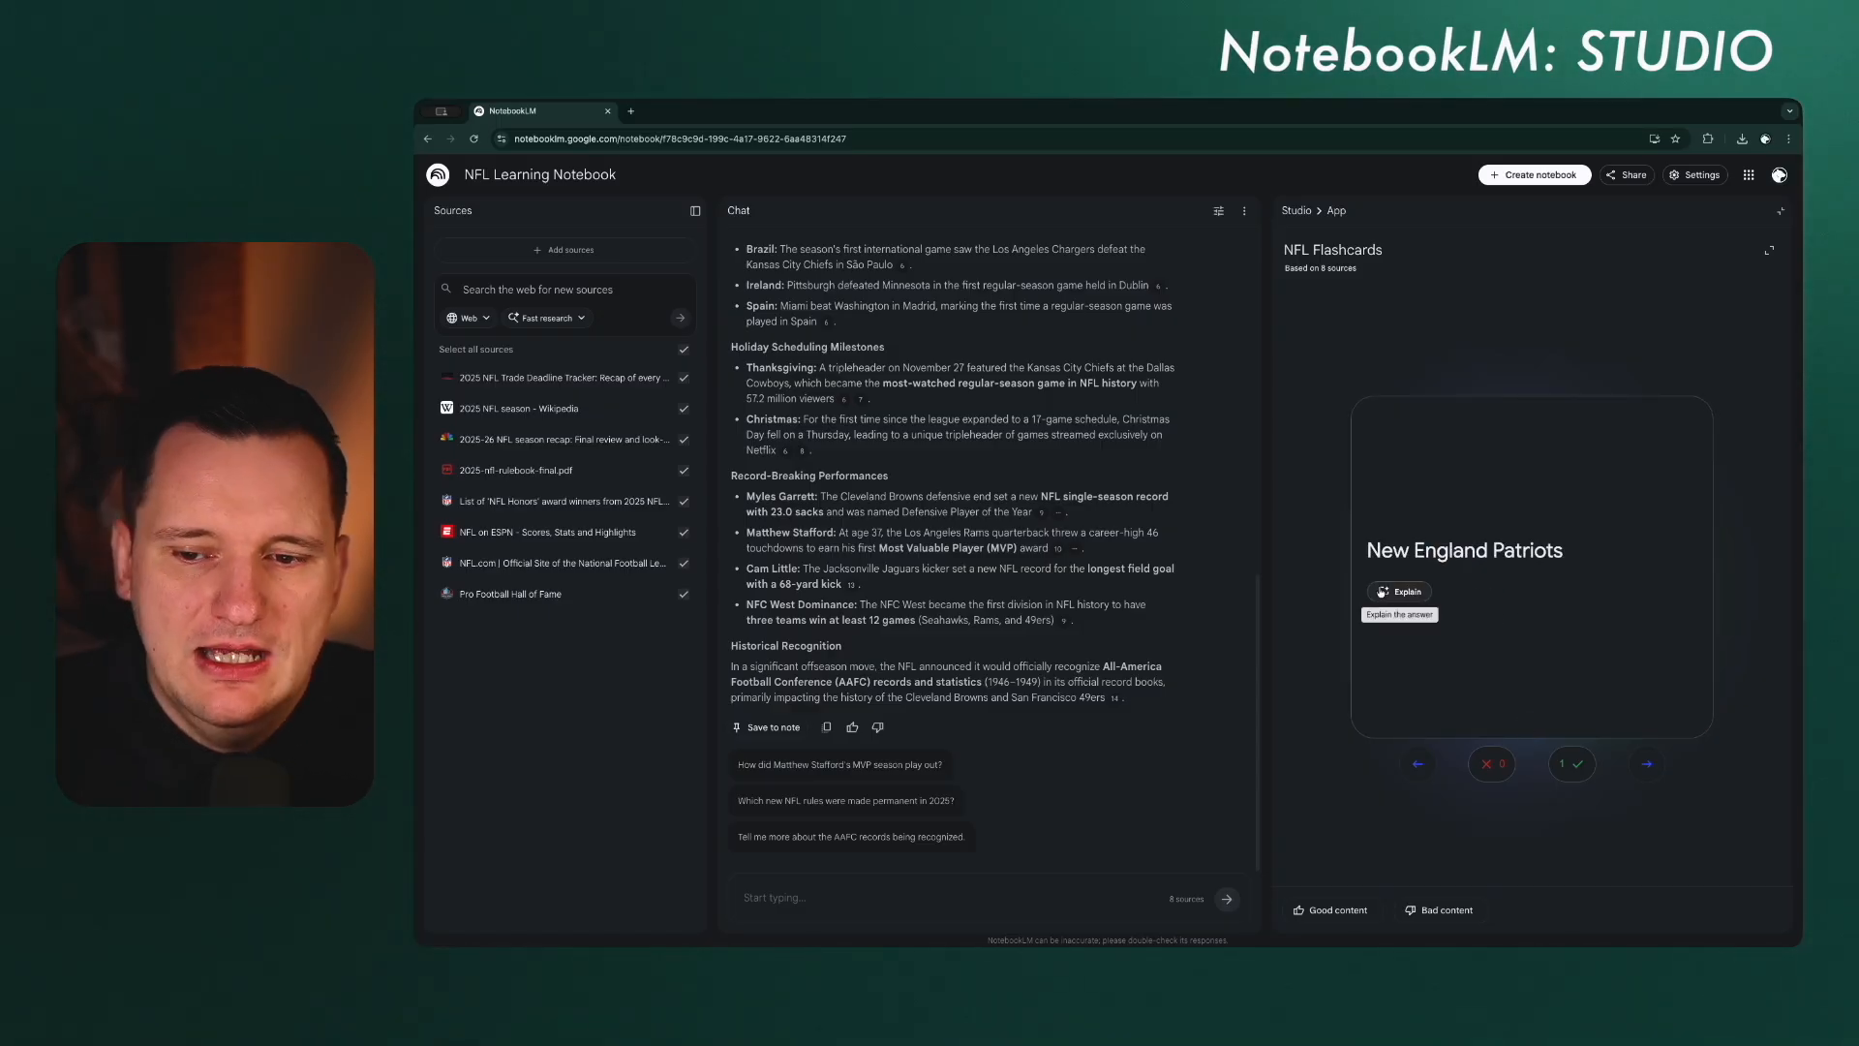
{"action": "left_click", "coordinate": [1554, 685]}
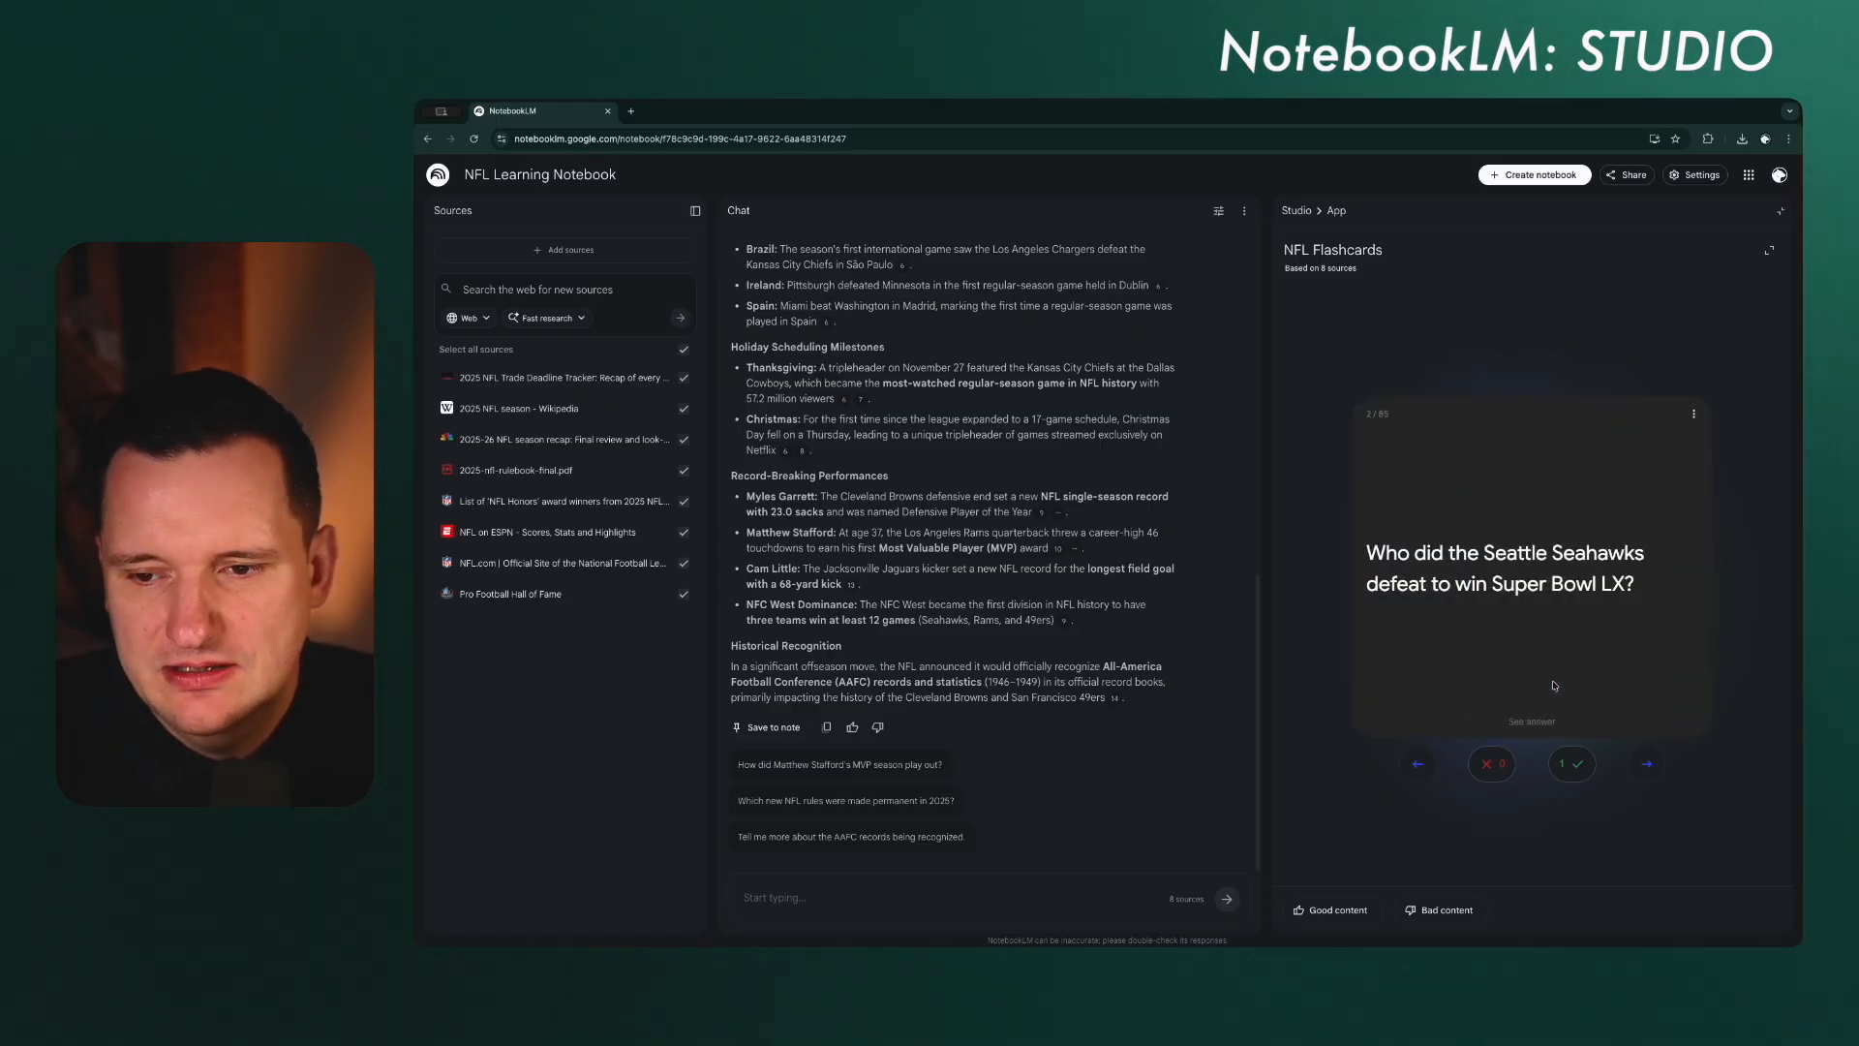
{"action": "left_click", "coordinate": [1575, 769]}
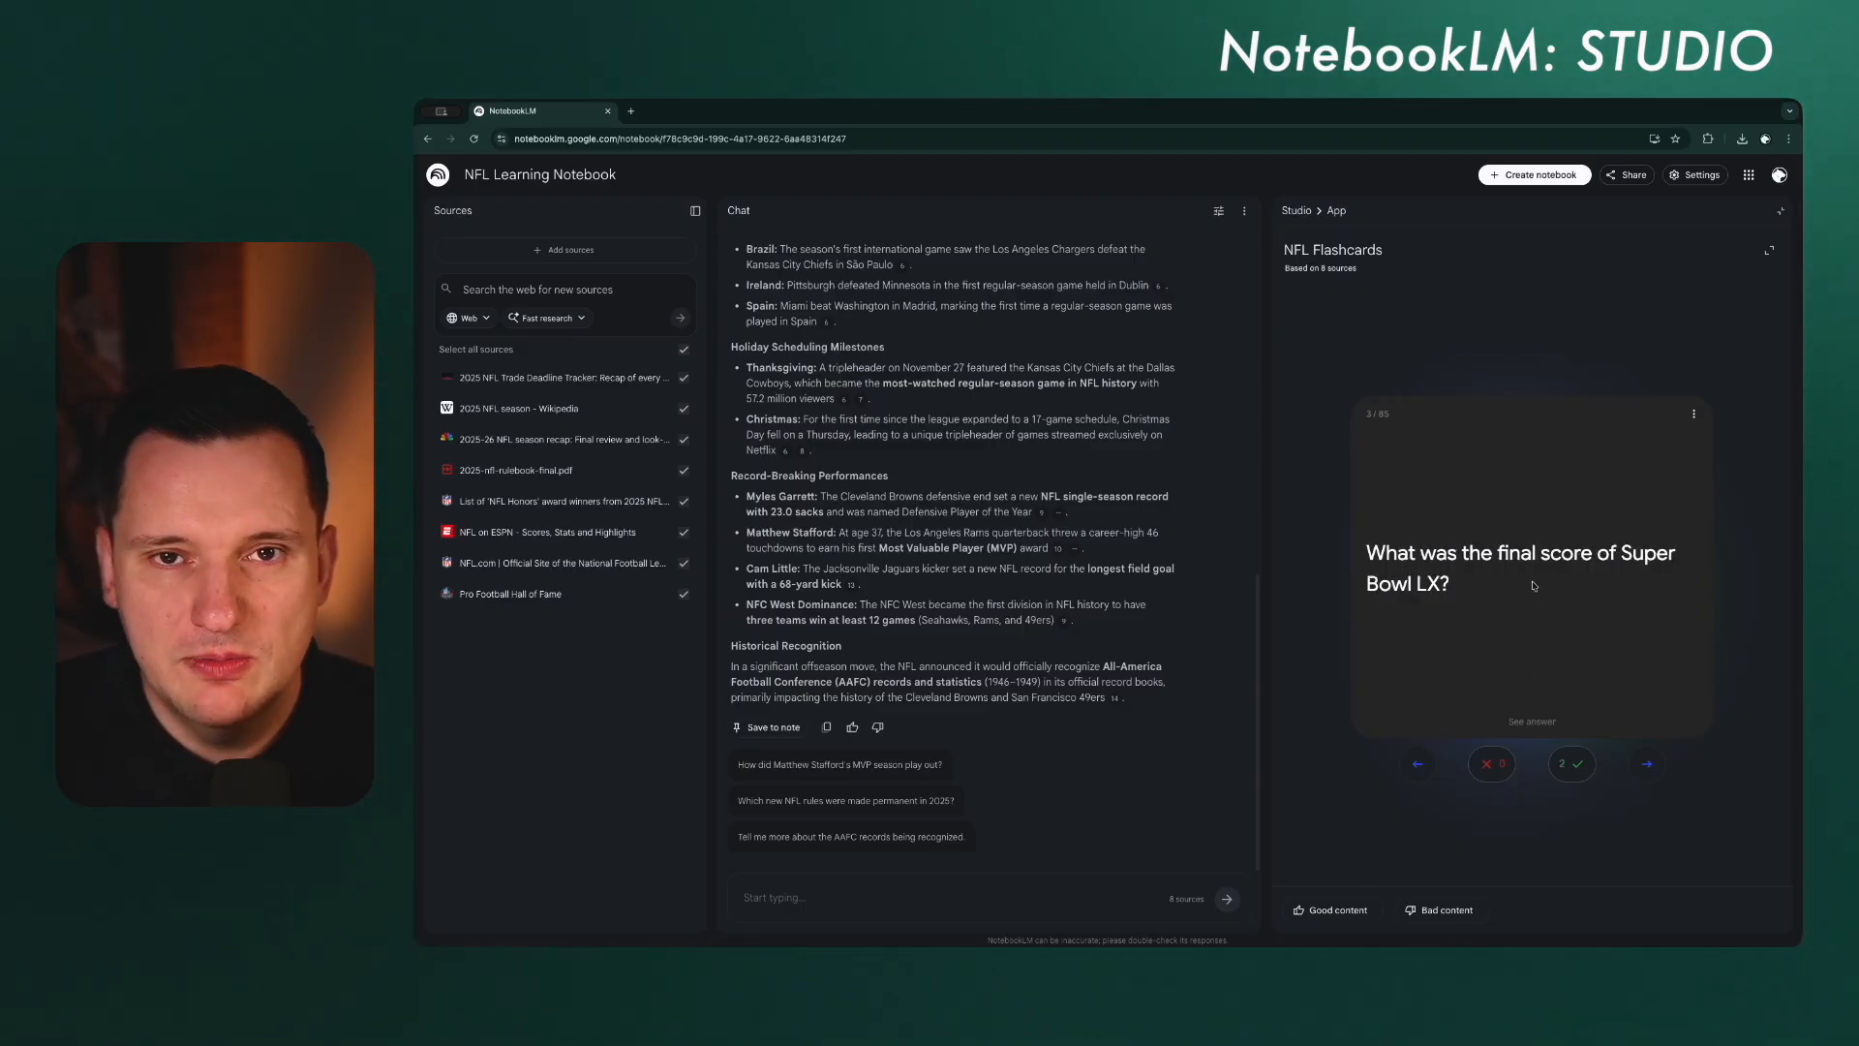
Step: Reveal the answer to the flashcard about the Super Bowl LX final score and request a detailed explanation of it
{"action": "left_click", "coordinate": [1548, 728]}
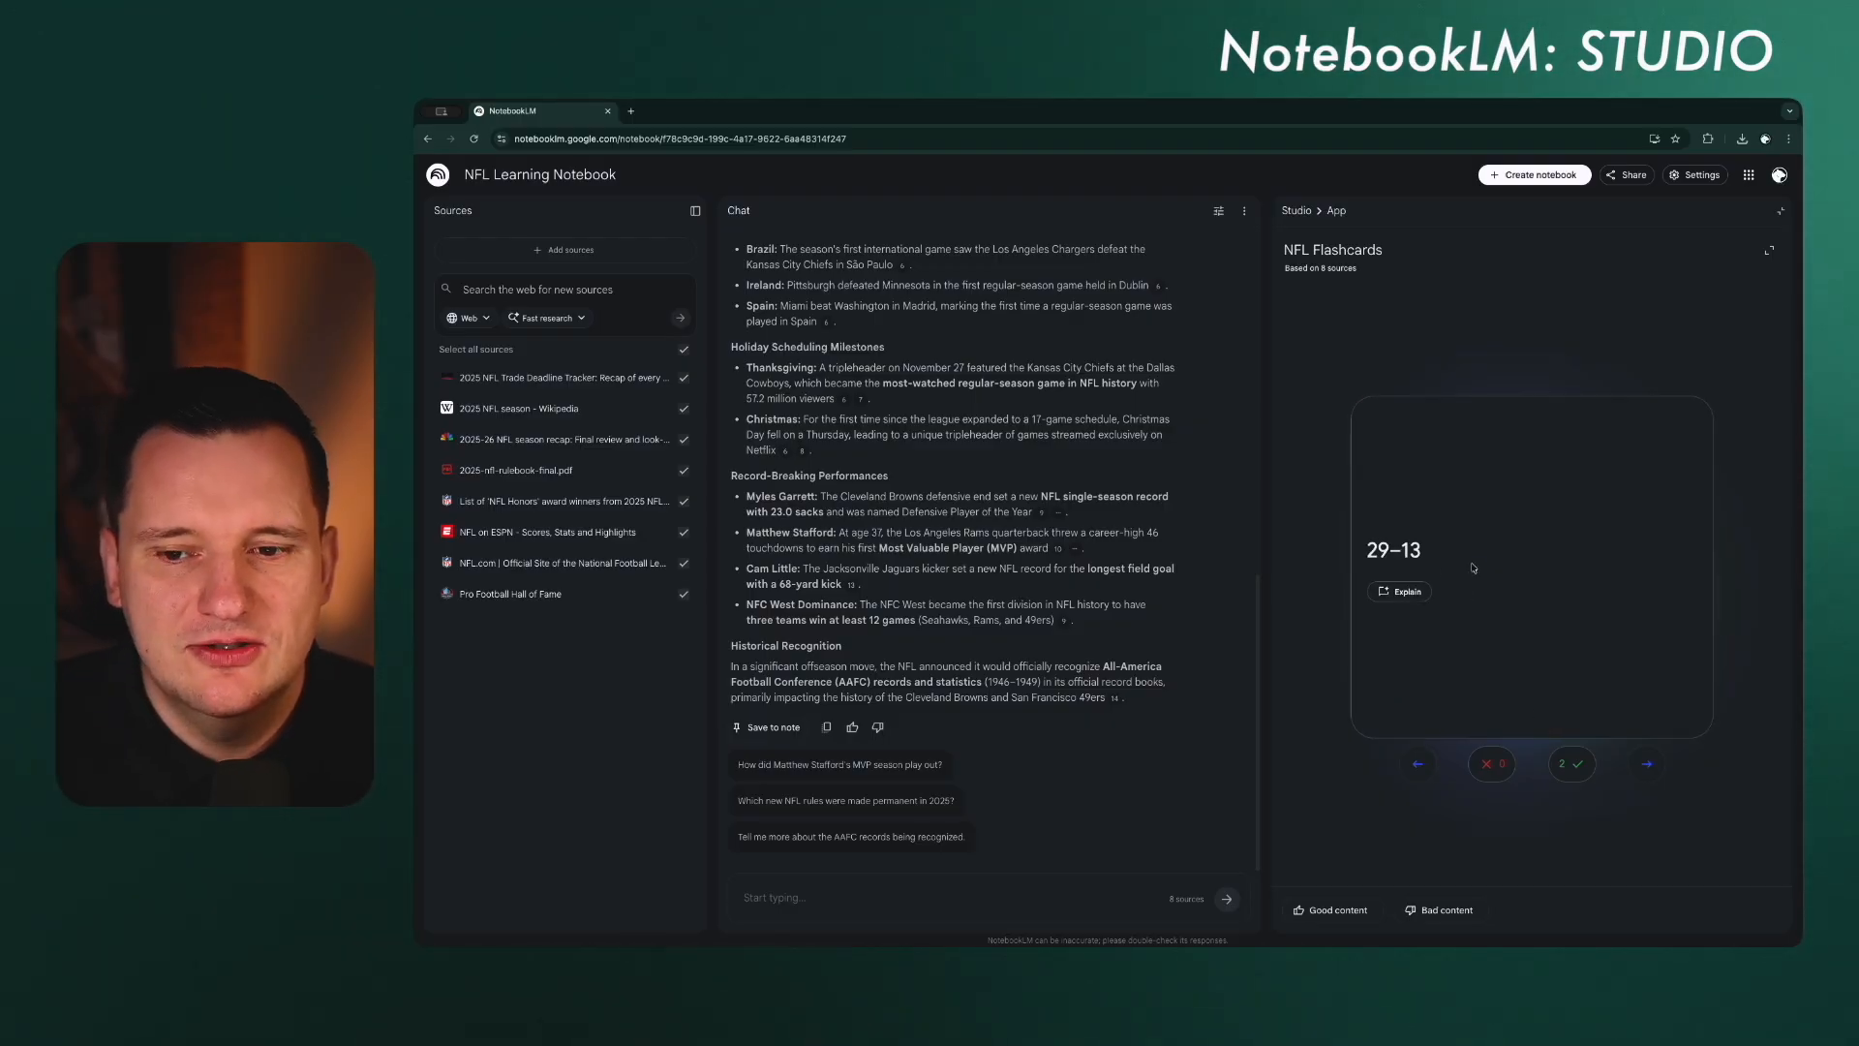
{"action": "left_click", "coordinate": [1412, 599]}
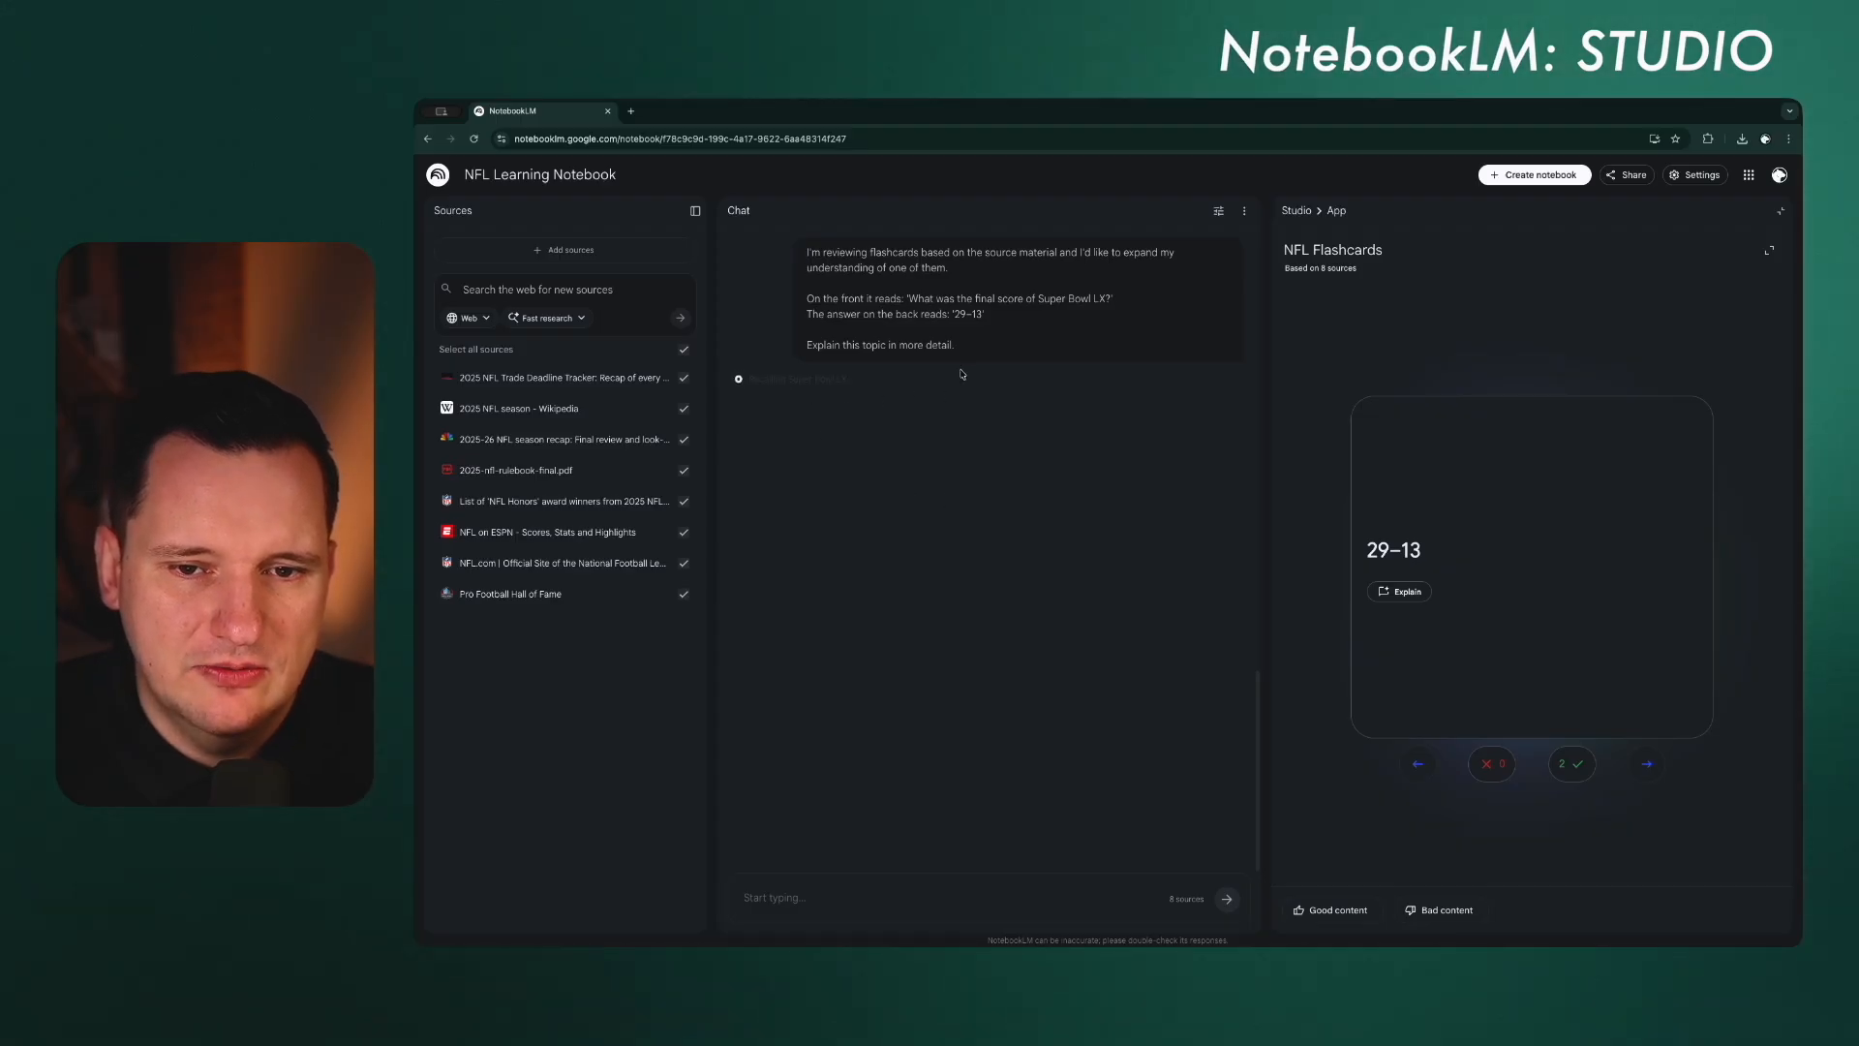
Step: Read through the chat's detailed explanation of the Super Bowl LX final score
{"action": "scroll", "coordinate": [911, 540], "scroll_direction": "up", "scroll_amount": 1}
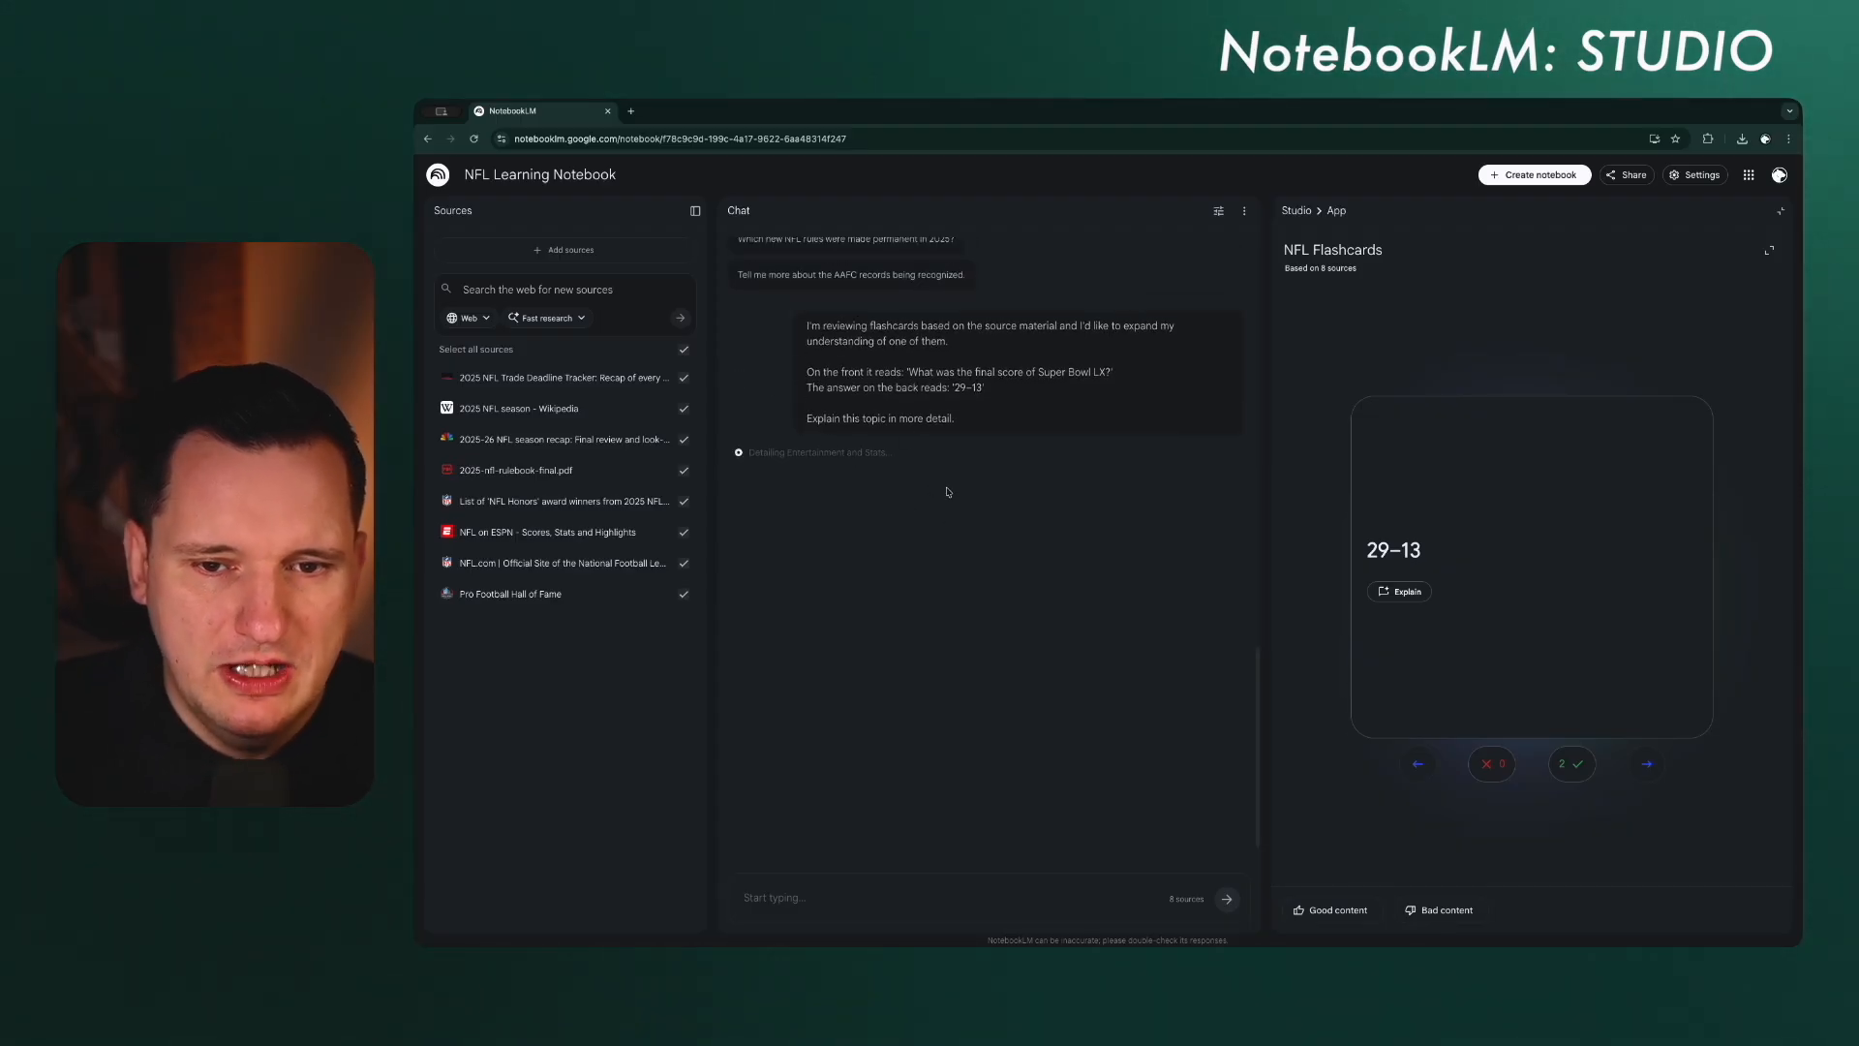
{"action": "scroll", "coordinate": [927, 615], "scroll_direction": "down", "scroll_amount": 1}
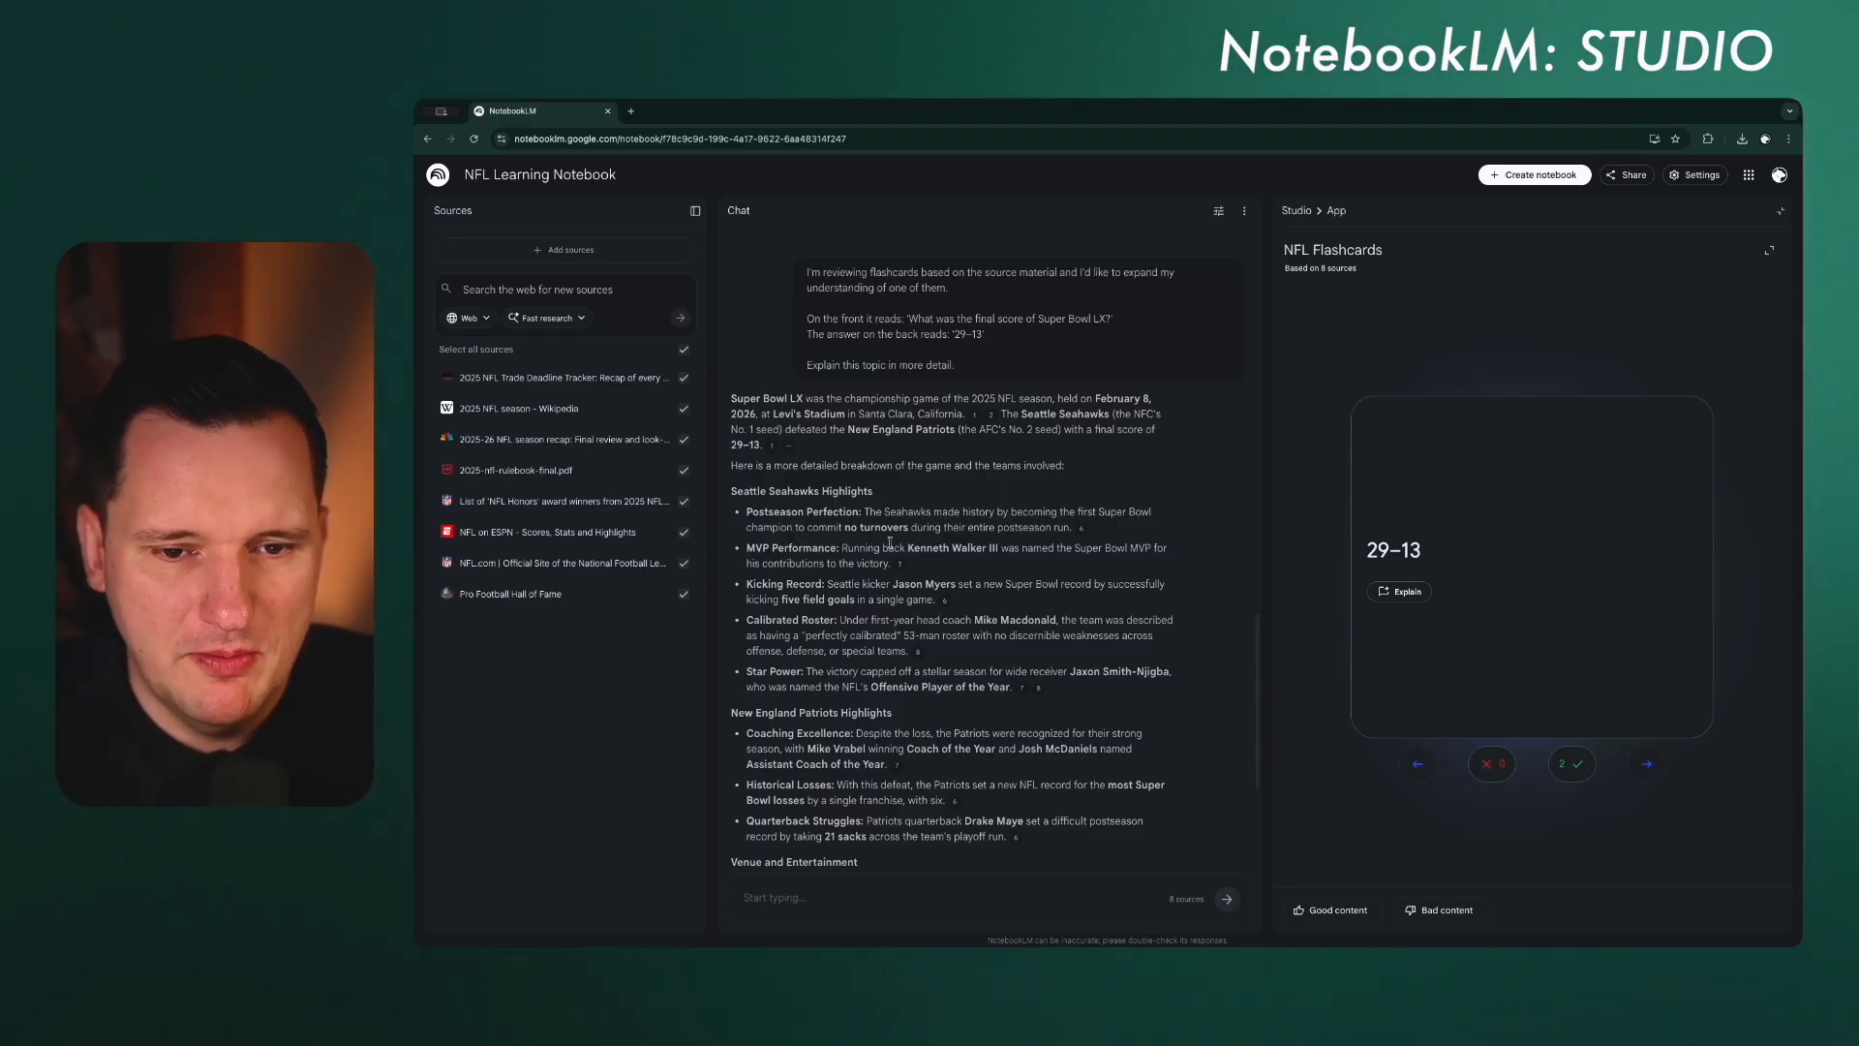
{"action": "scroll", "coordinate": [890, 544], "scroll_direction": "down", "scroll_amount": 1}
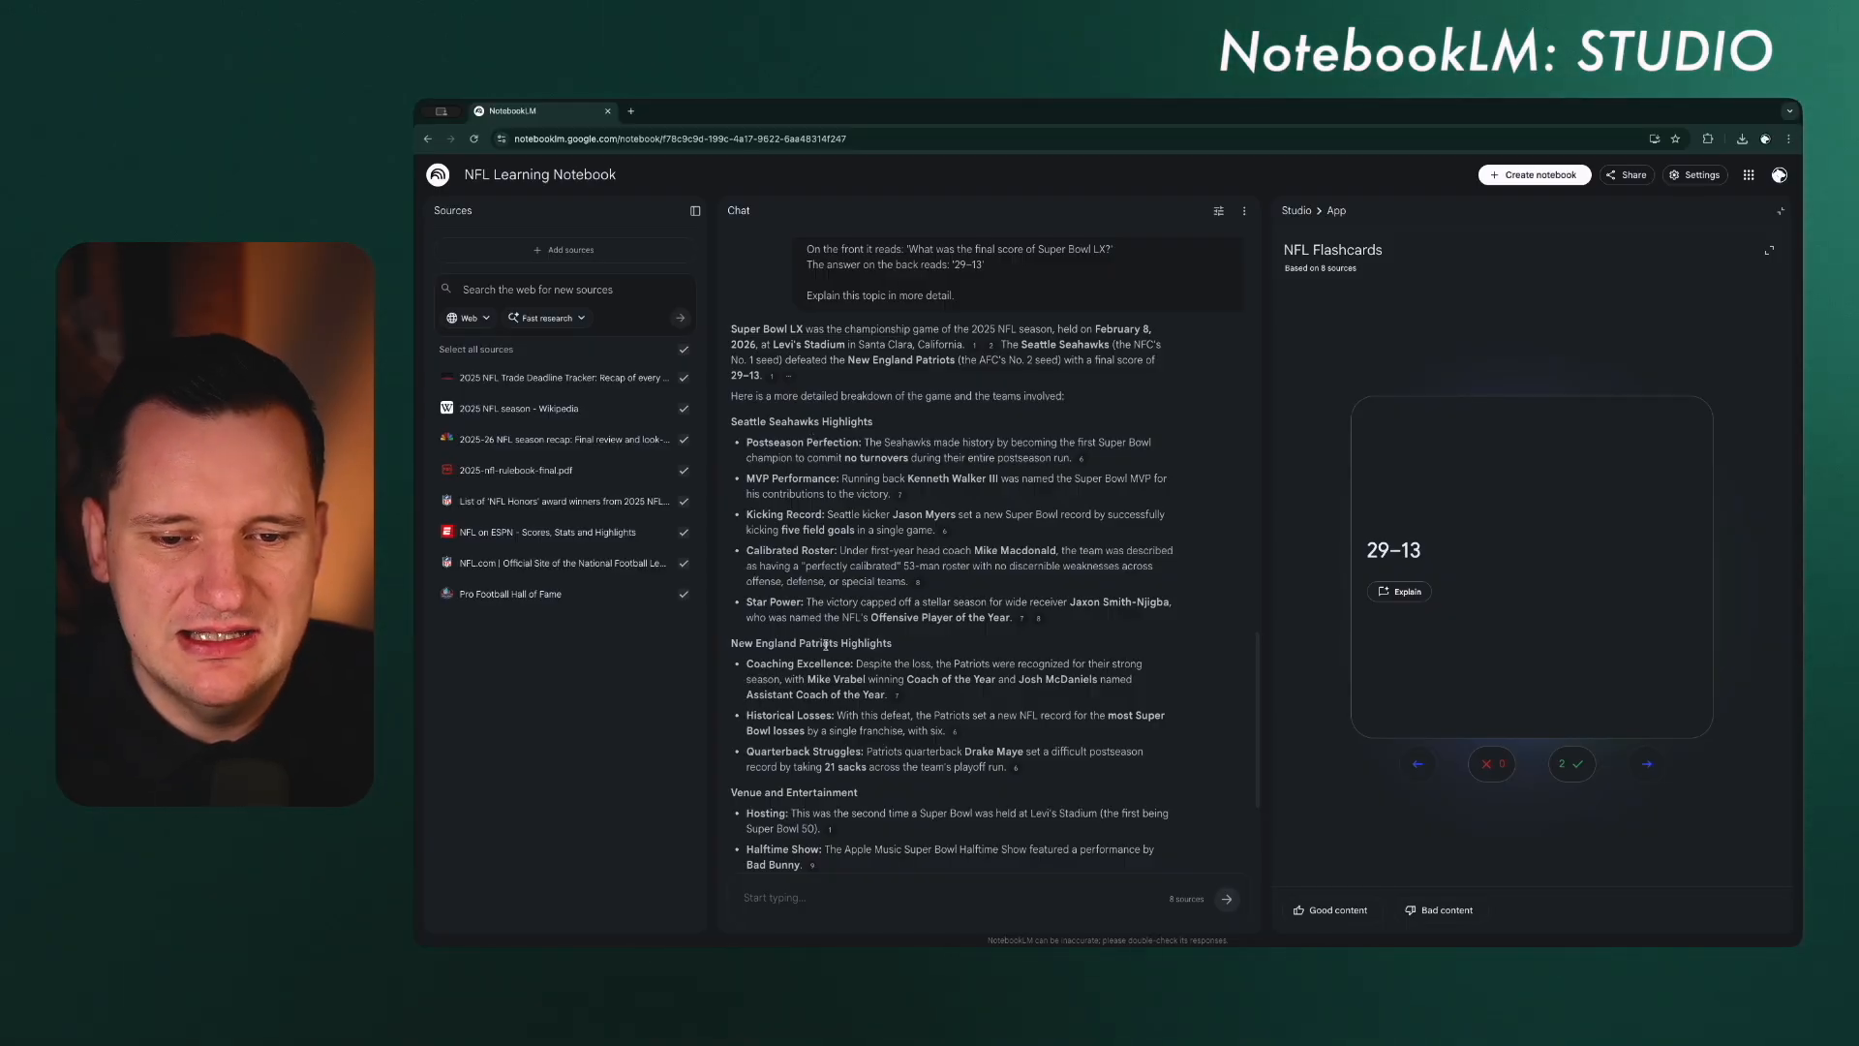
{"action": "scroll", "coordinate": [825, 644], "scroll_direction": "down", "scroll_amount": 2}
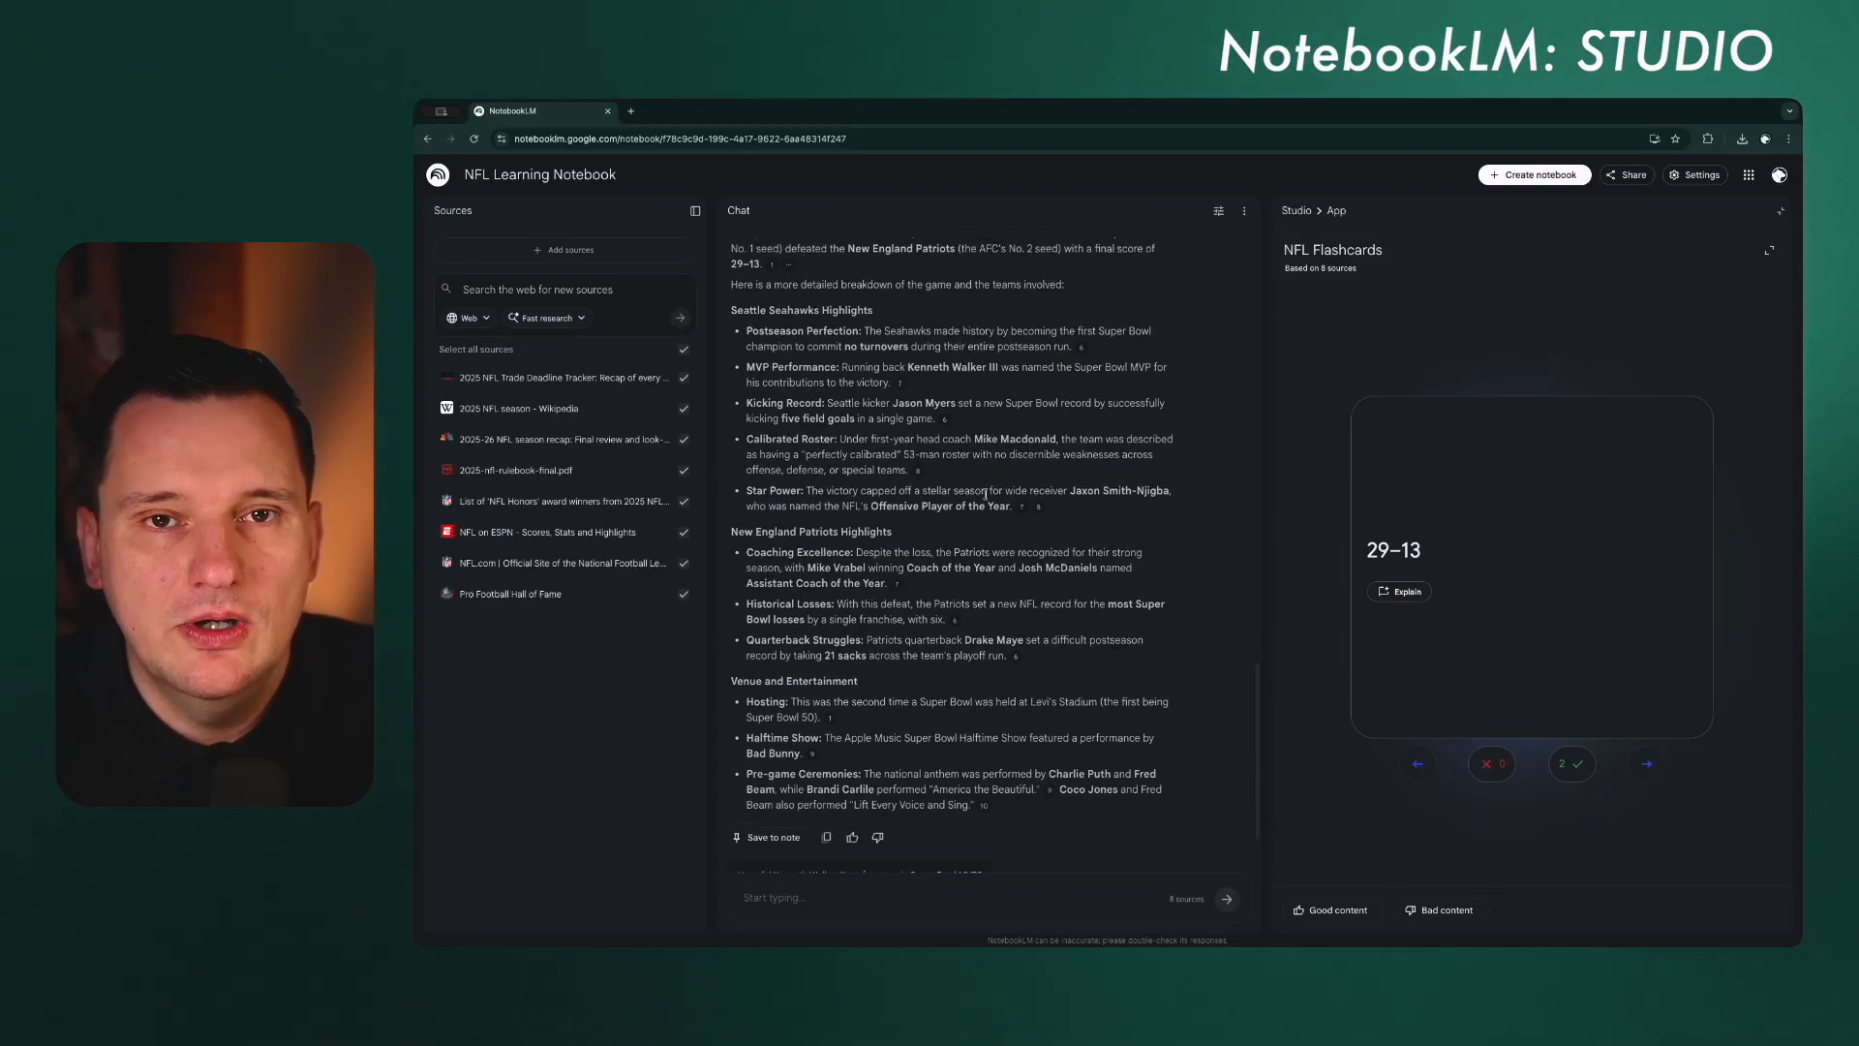
{"action": "scroll", "coordinate": [985, 495], "scroll_direction": "up", "scroll_amount": 1}
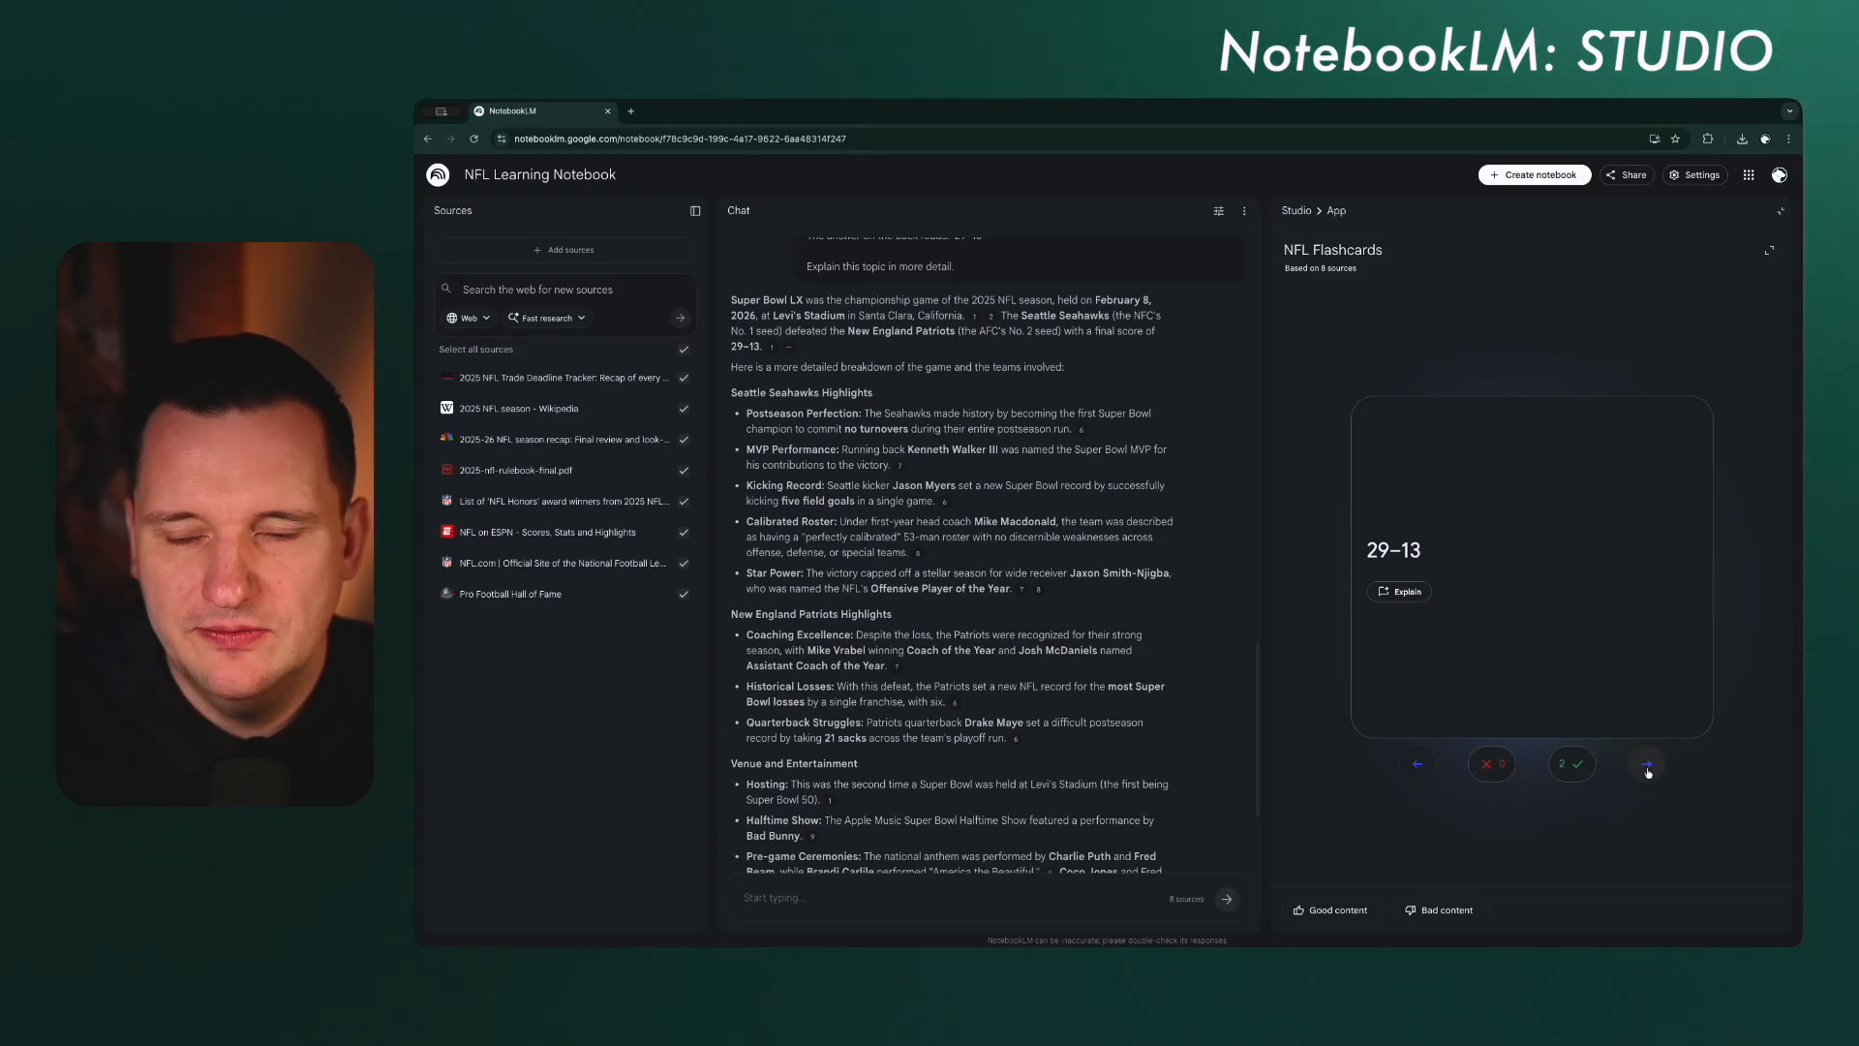
Step: Skip ahead in the NFL flashcards to the one about the 2025 salary cap and return to the Studio overview
{"action": "left_click", "coordinate": [1647, 765]}
{"action": "left_click", "coordinate": [1647, 765]}
{"action": "left_click", "coordinate": [1647, 765]}
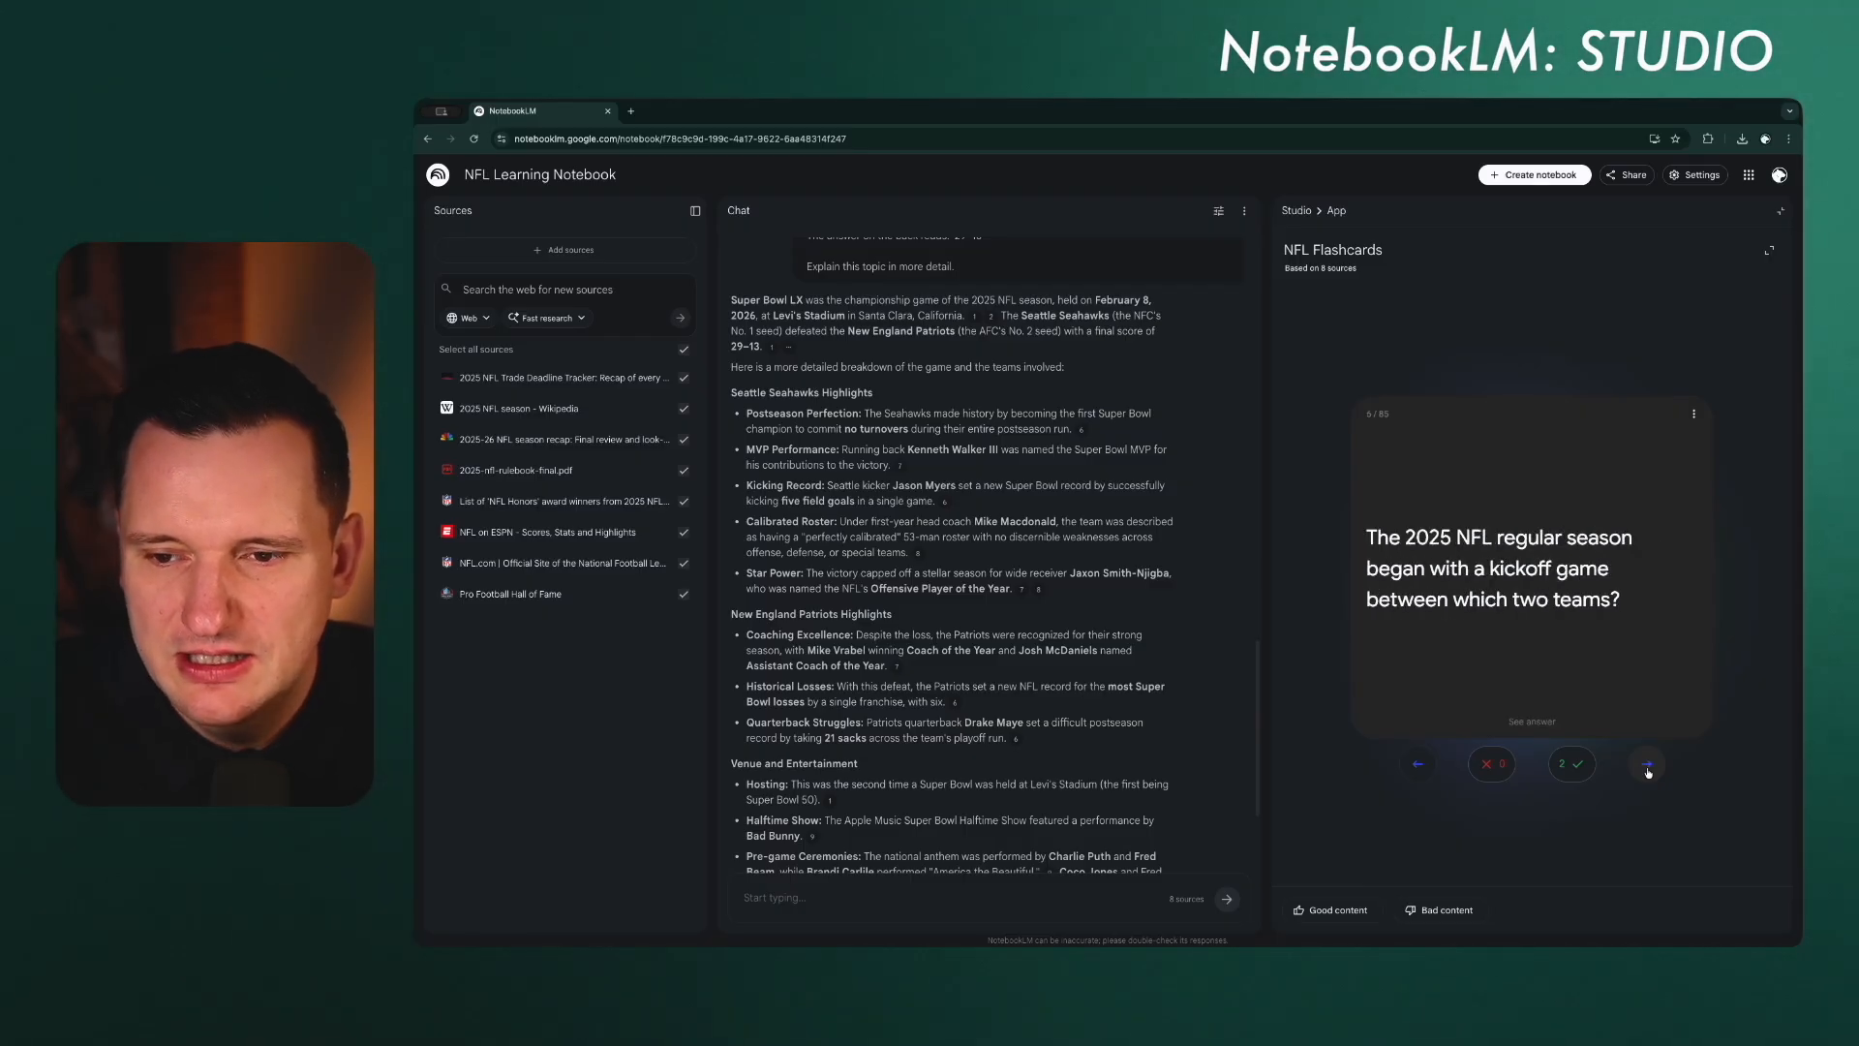
{"action": "left_click", "coordinate": [1647, 765]}
{"action": "left_click", "coordinate": [1648, 765]}
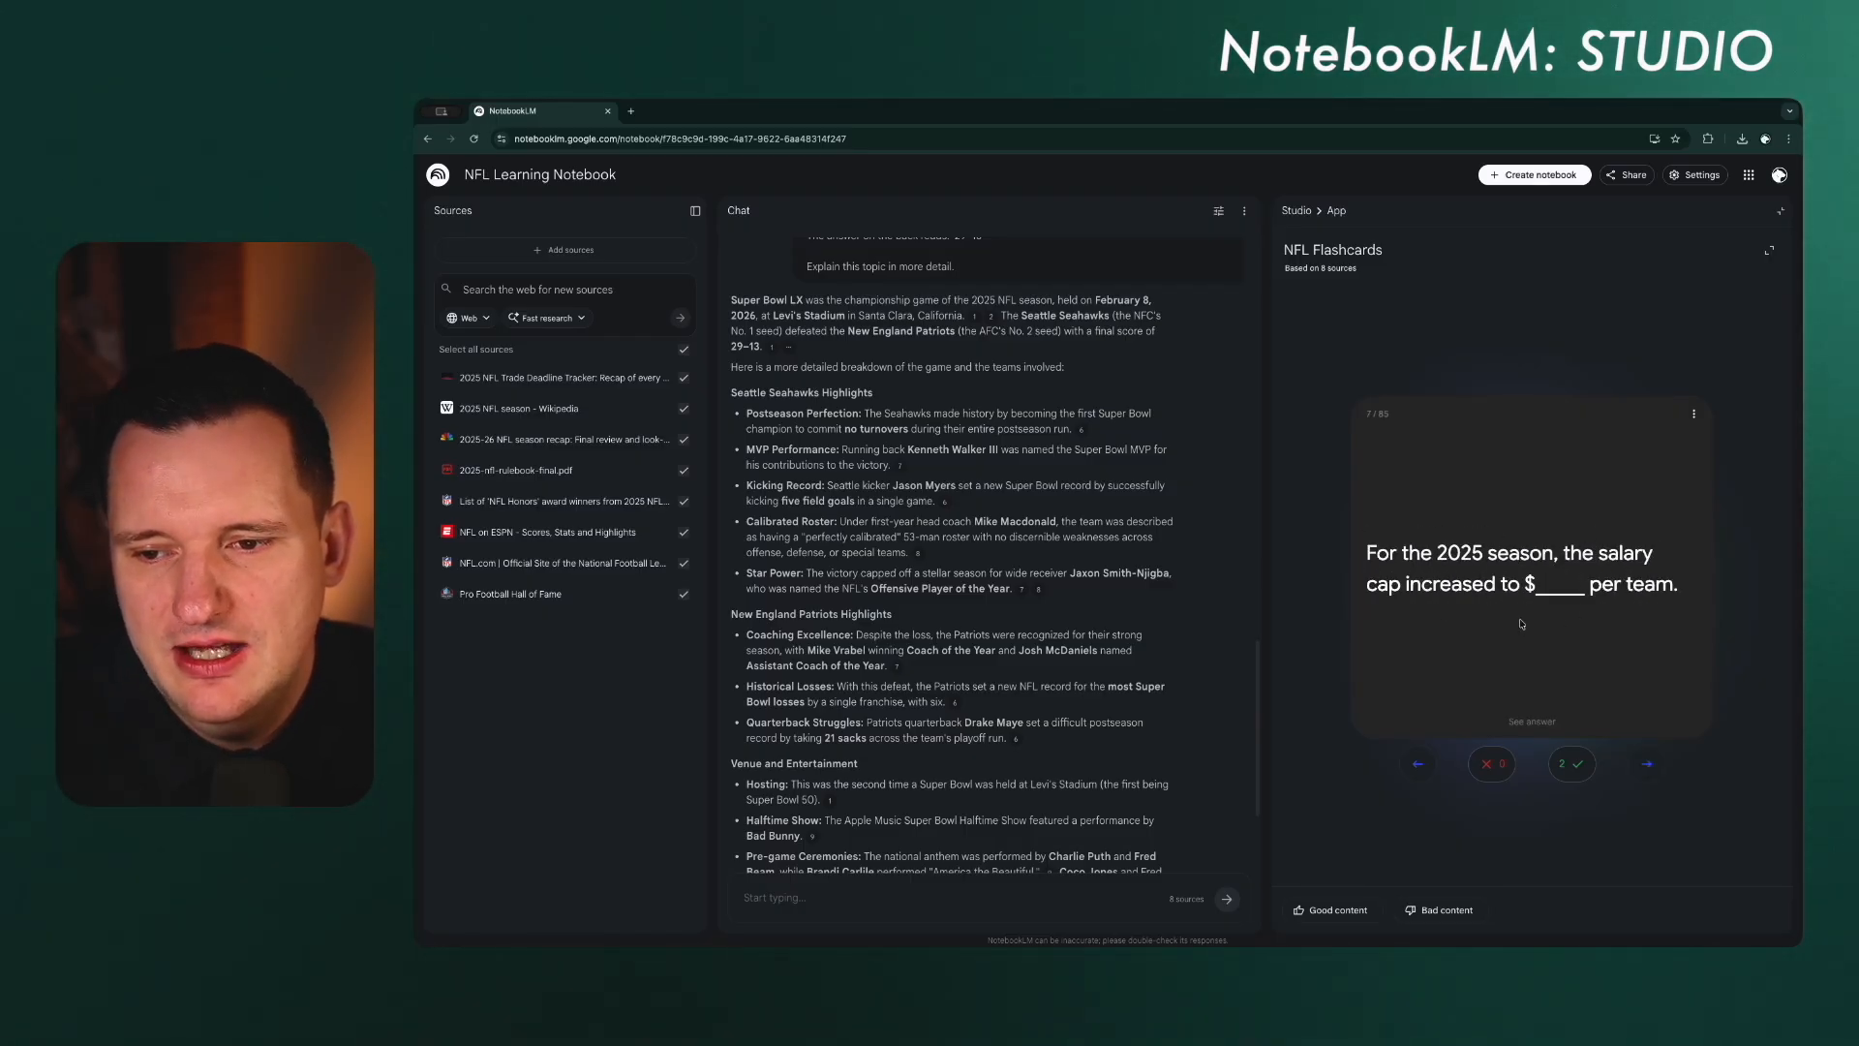
{"action": "left_click", "coordinate": [1296, 210]}
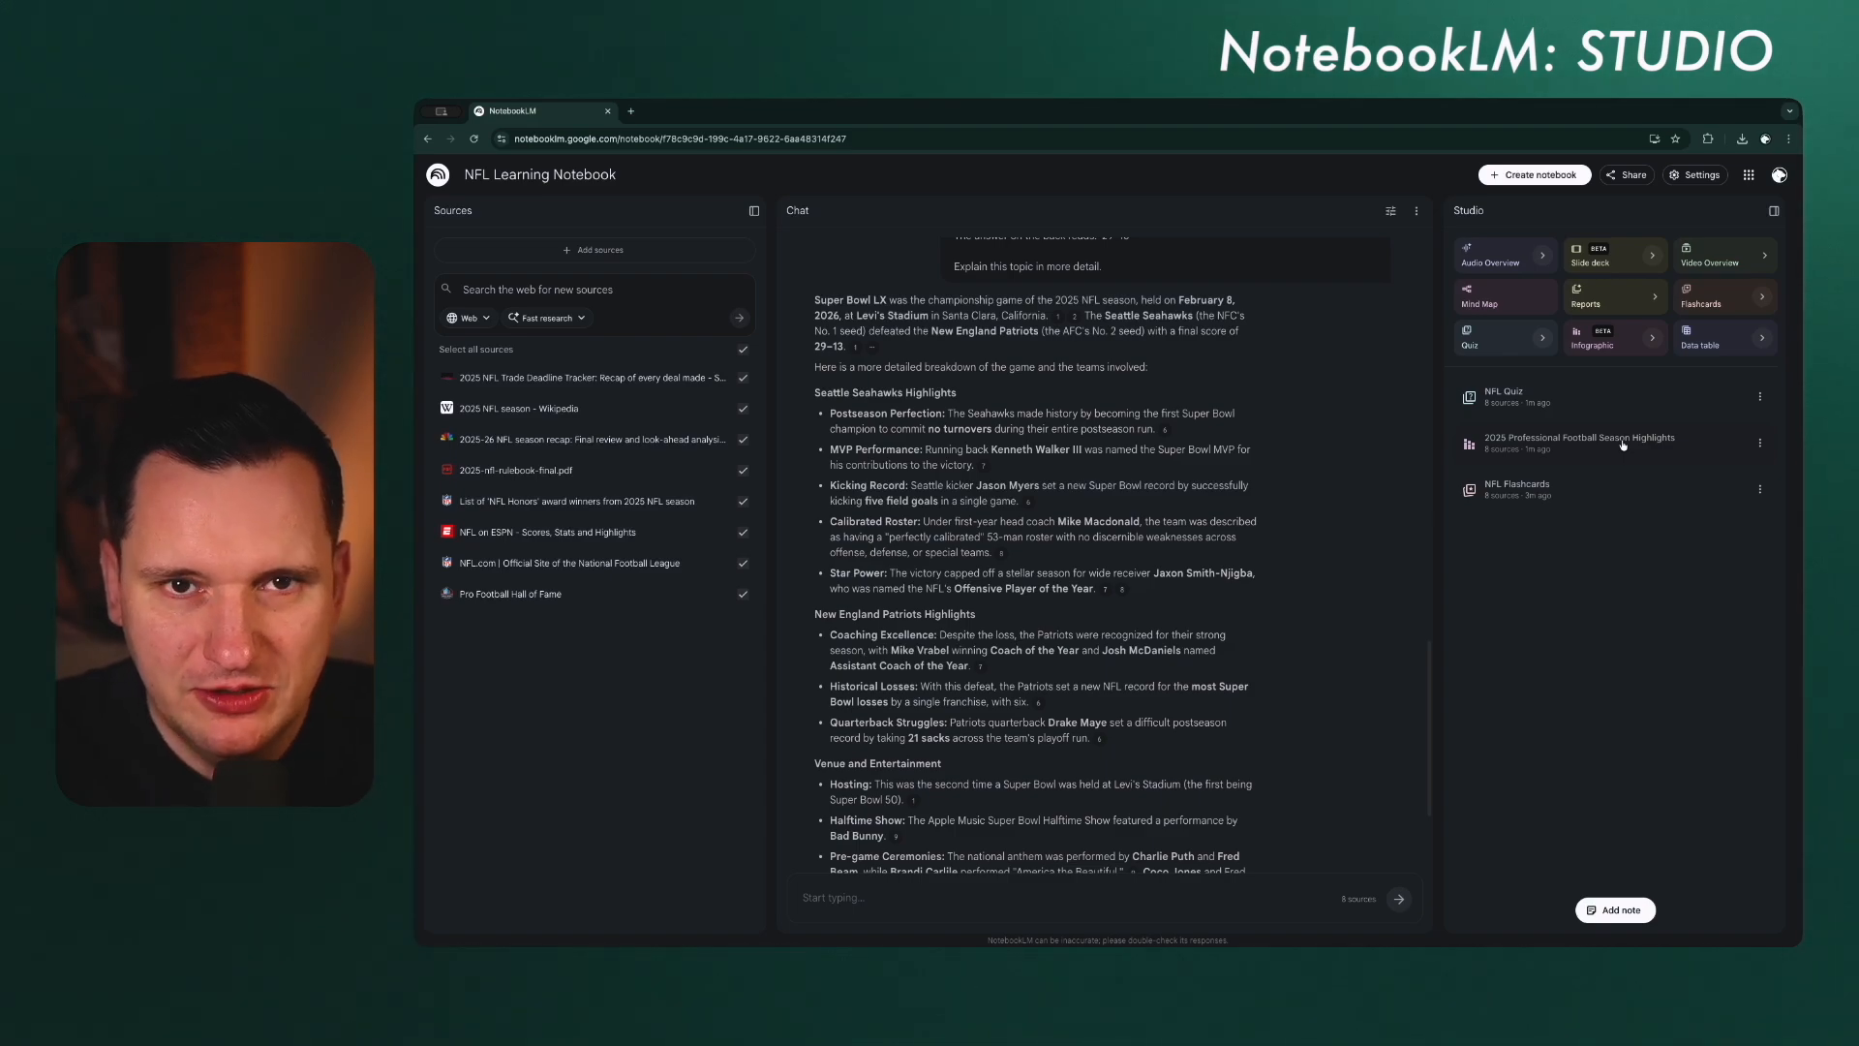
Step: Open the generated infographic on the professional football season highlights
{"action": "left_click", "coordinate": [1623, 444]}
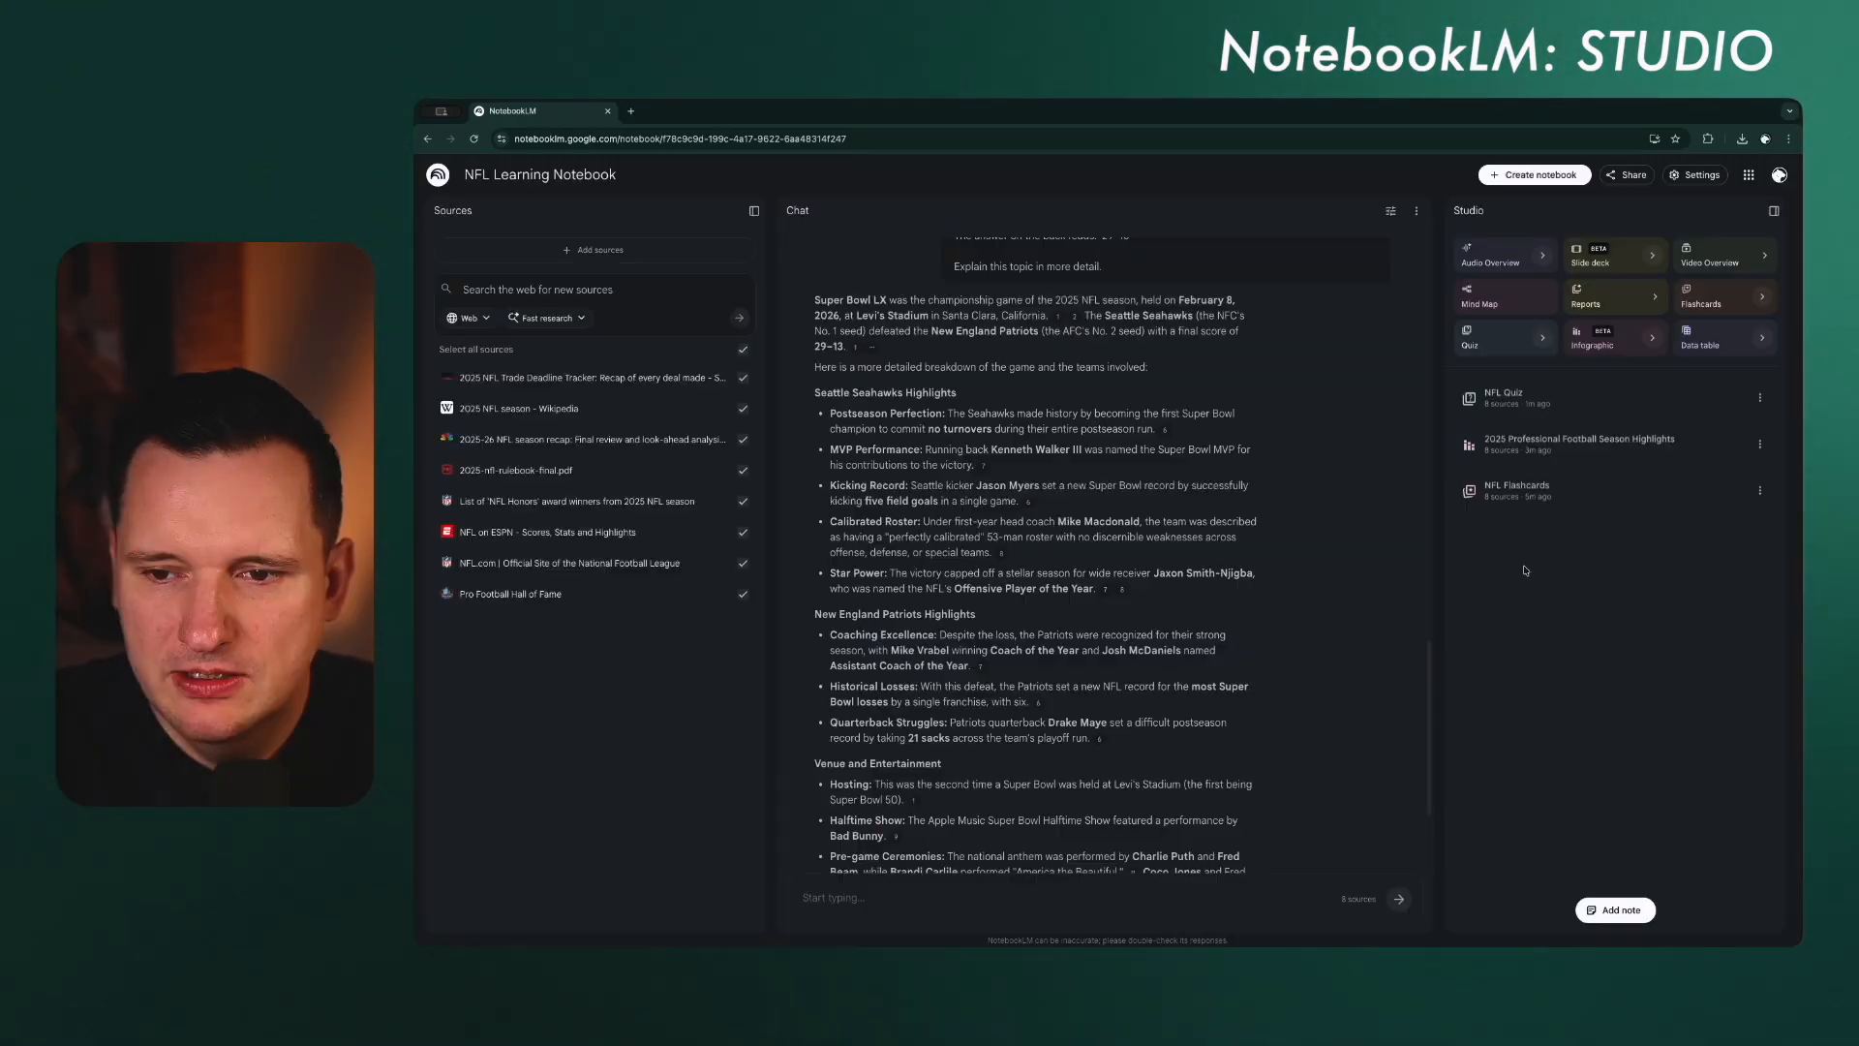
Step: Open the NFL Quiz and answer the first two questions with Seattle Seahawks and The 25-yard line
{"action": "left_click", "coordinate": [1568, 405]}
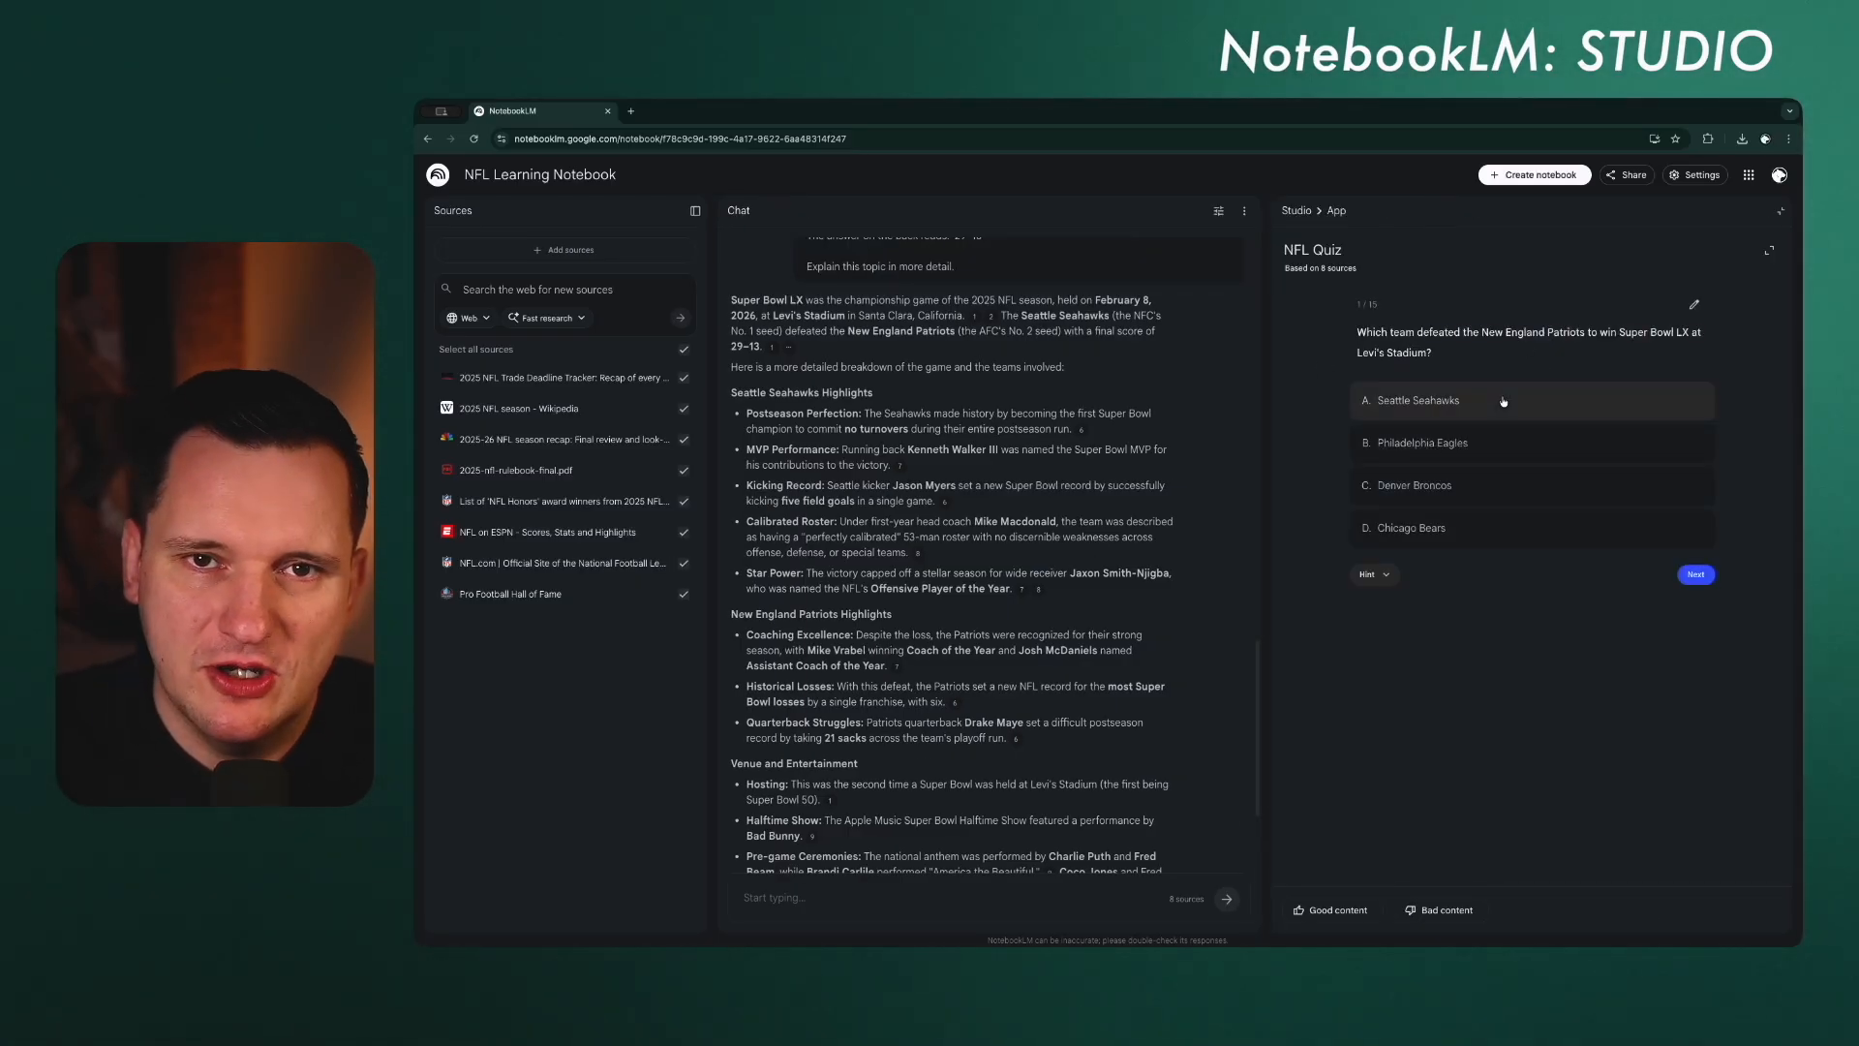
{"action": "left_click", "coordinate": [1442, 404]}
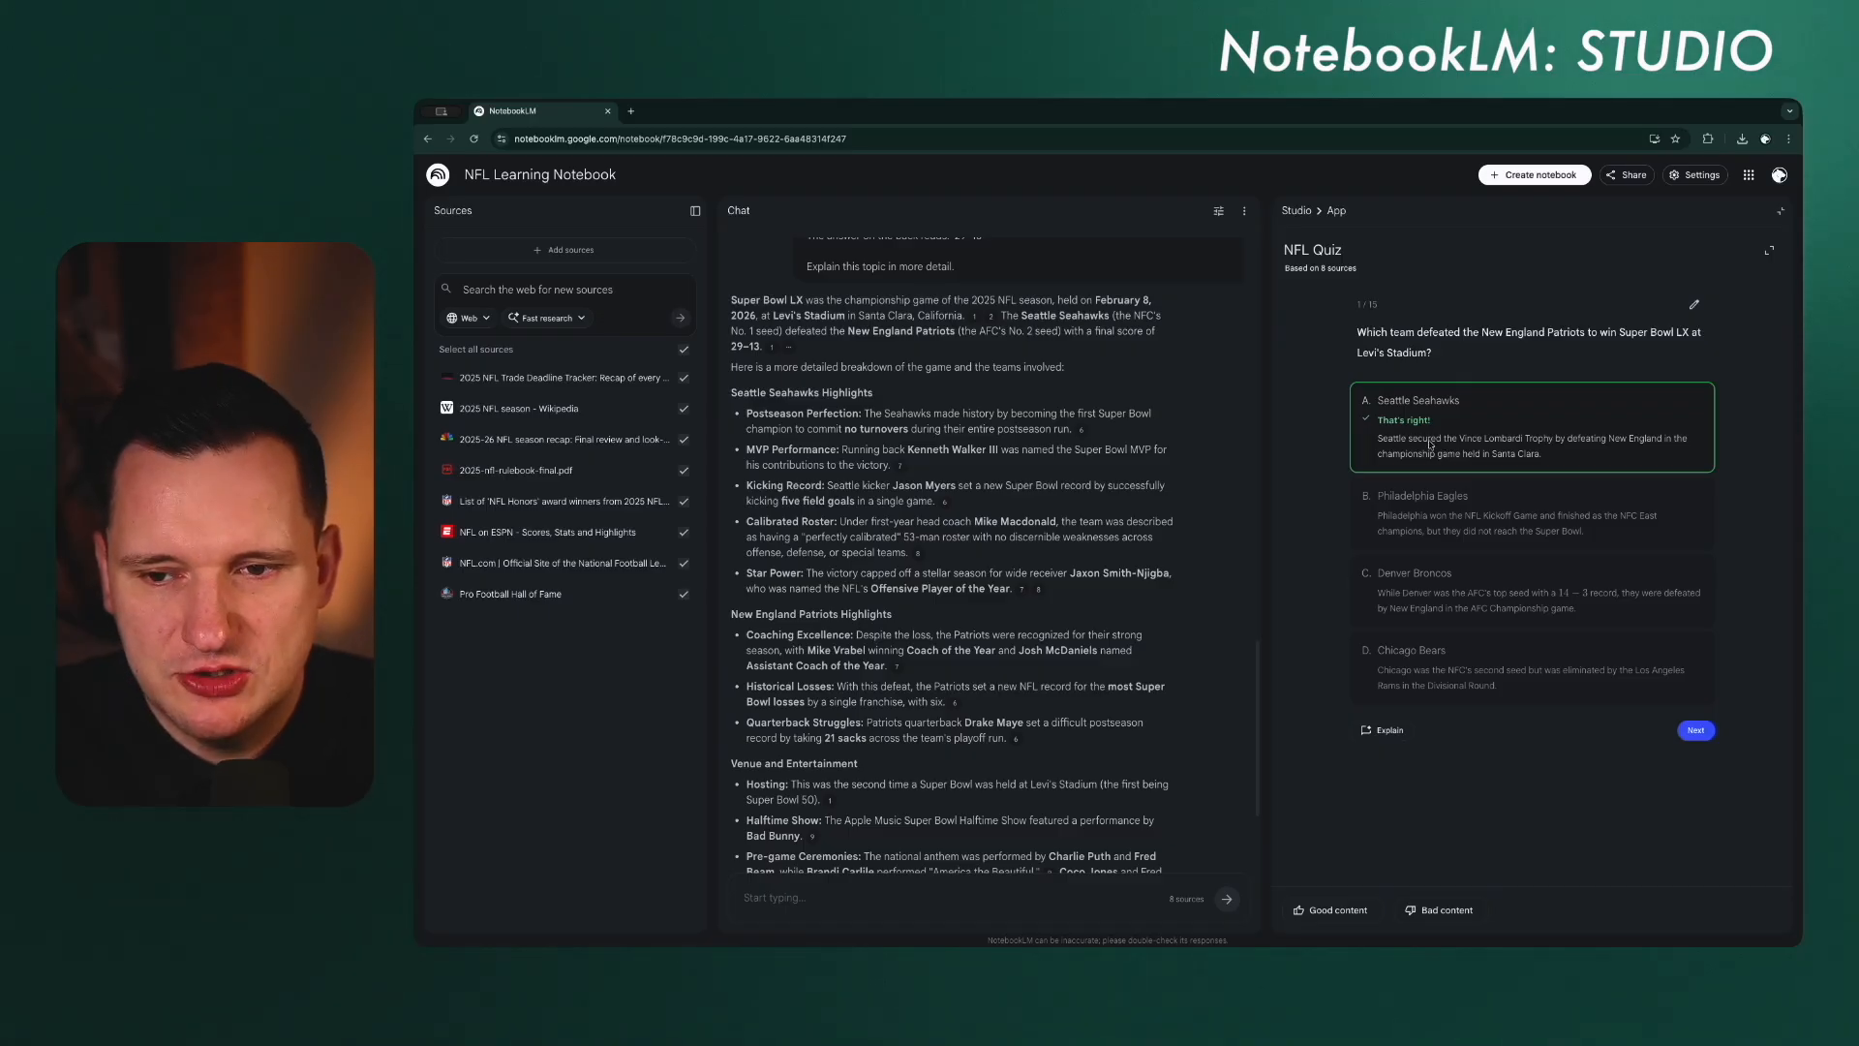
{"action": "left_click", "coordinate": [1696, 730]}
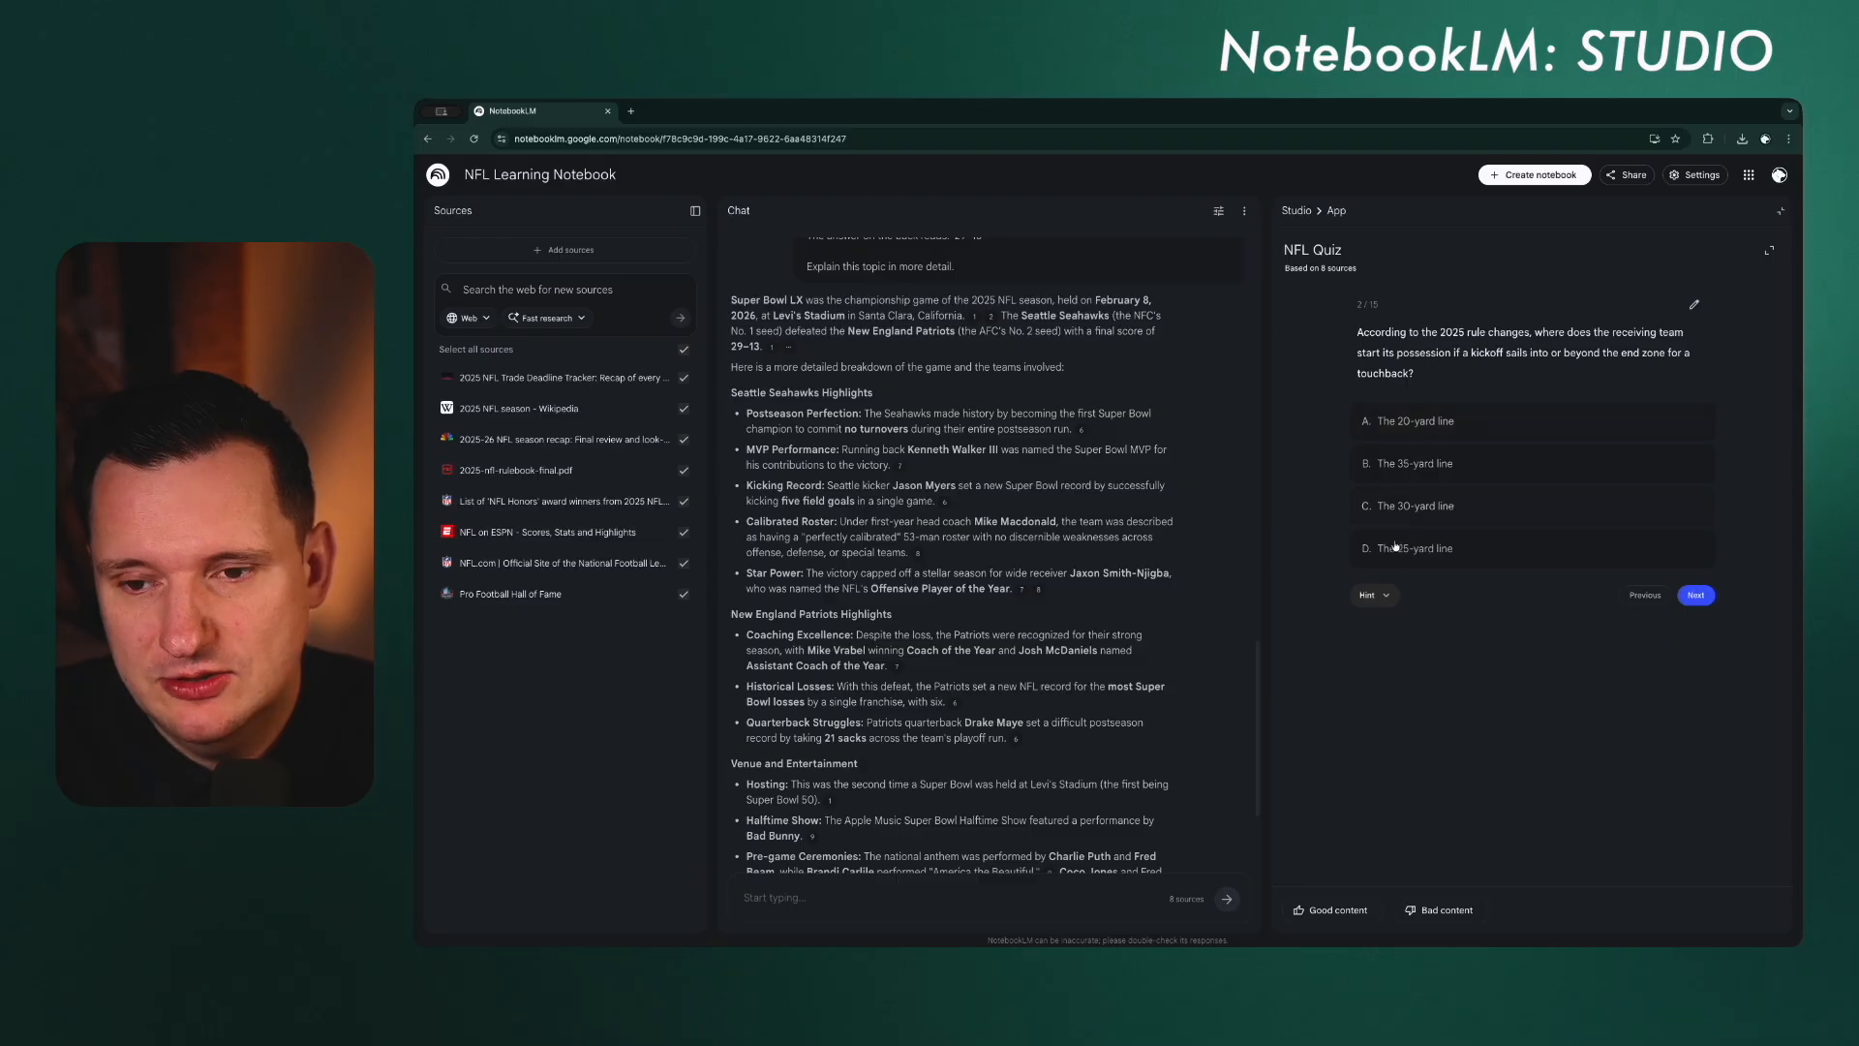
{"action": "left_click", "coordinate": [1454, 550]}
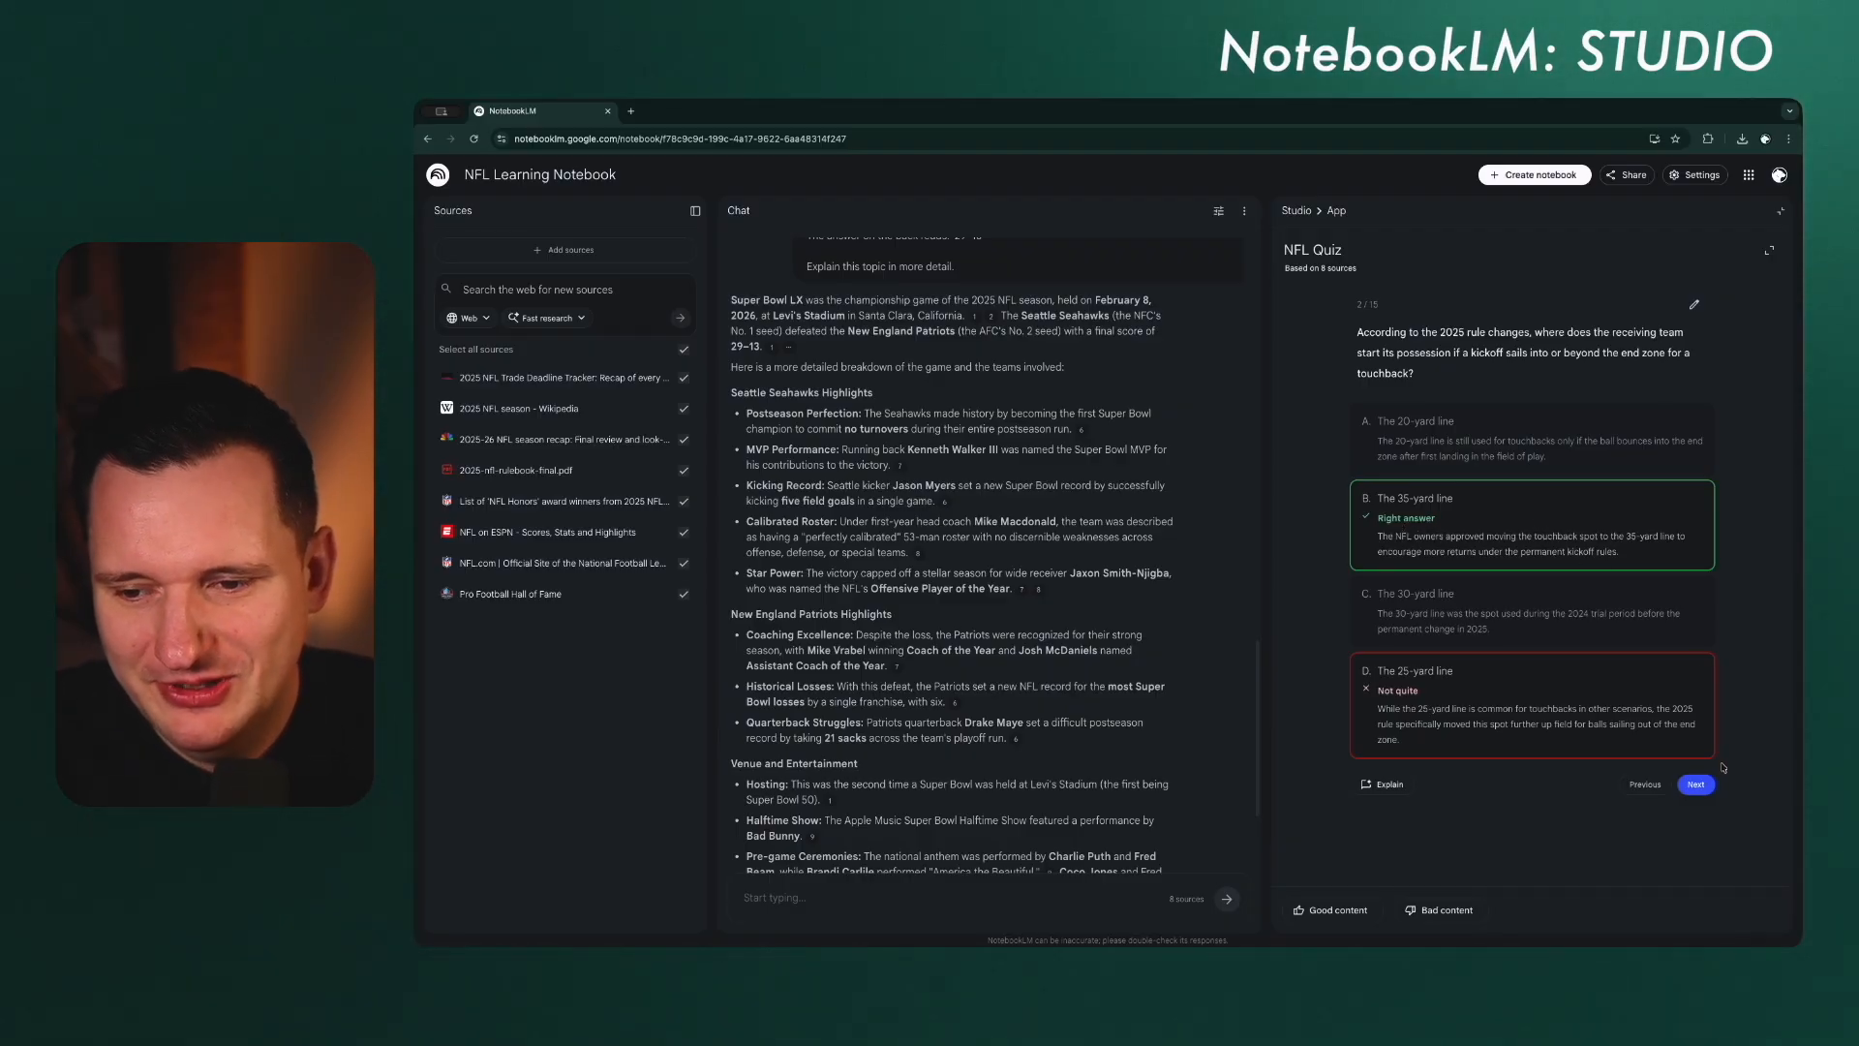
{"action": "left_click", "coordinate": [1696, 784]}
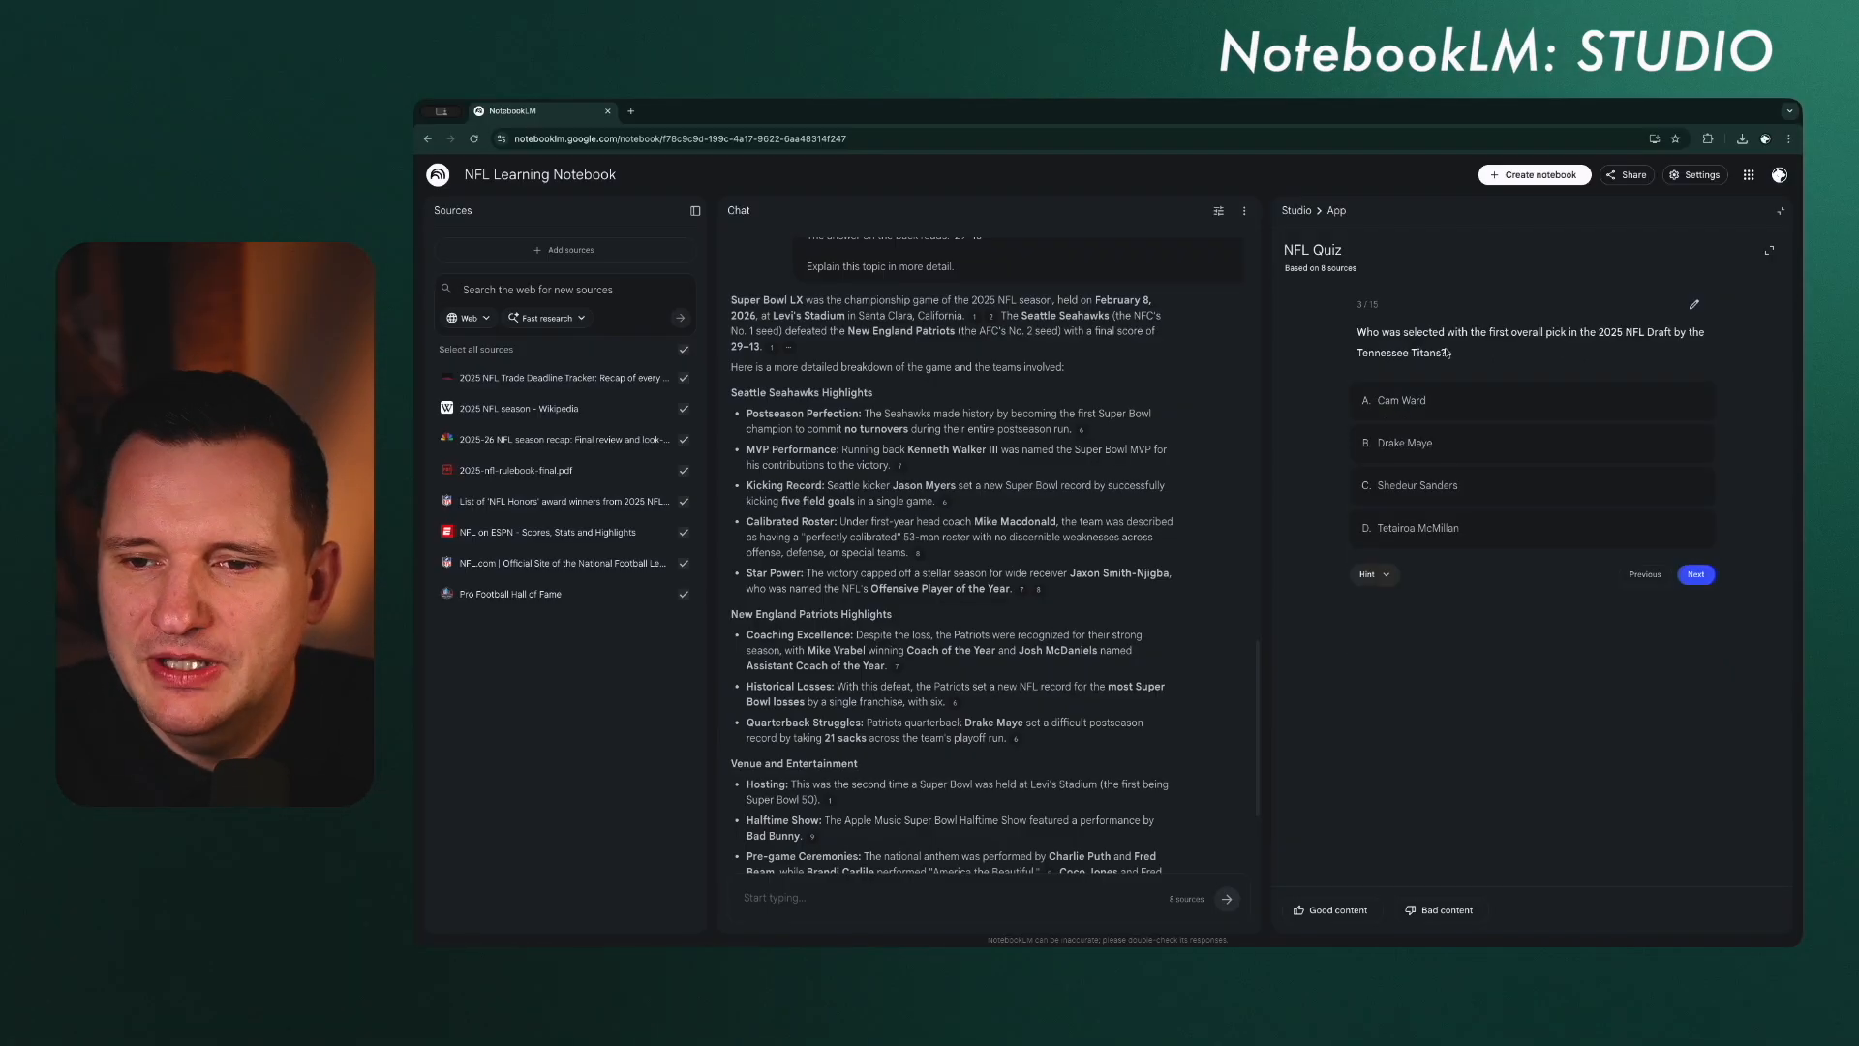
Step: Answer the draft question with Cam Ward and the overtime question with both teams guaranteed possession, and return to the Studio overview
{"action": "left_click", "coordinate": [1428, 402]}
{"action": "left_click", "coordinate": [1695, 730]}
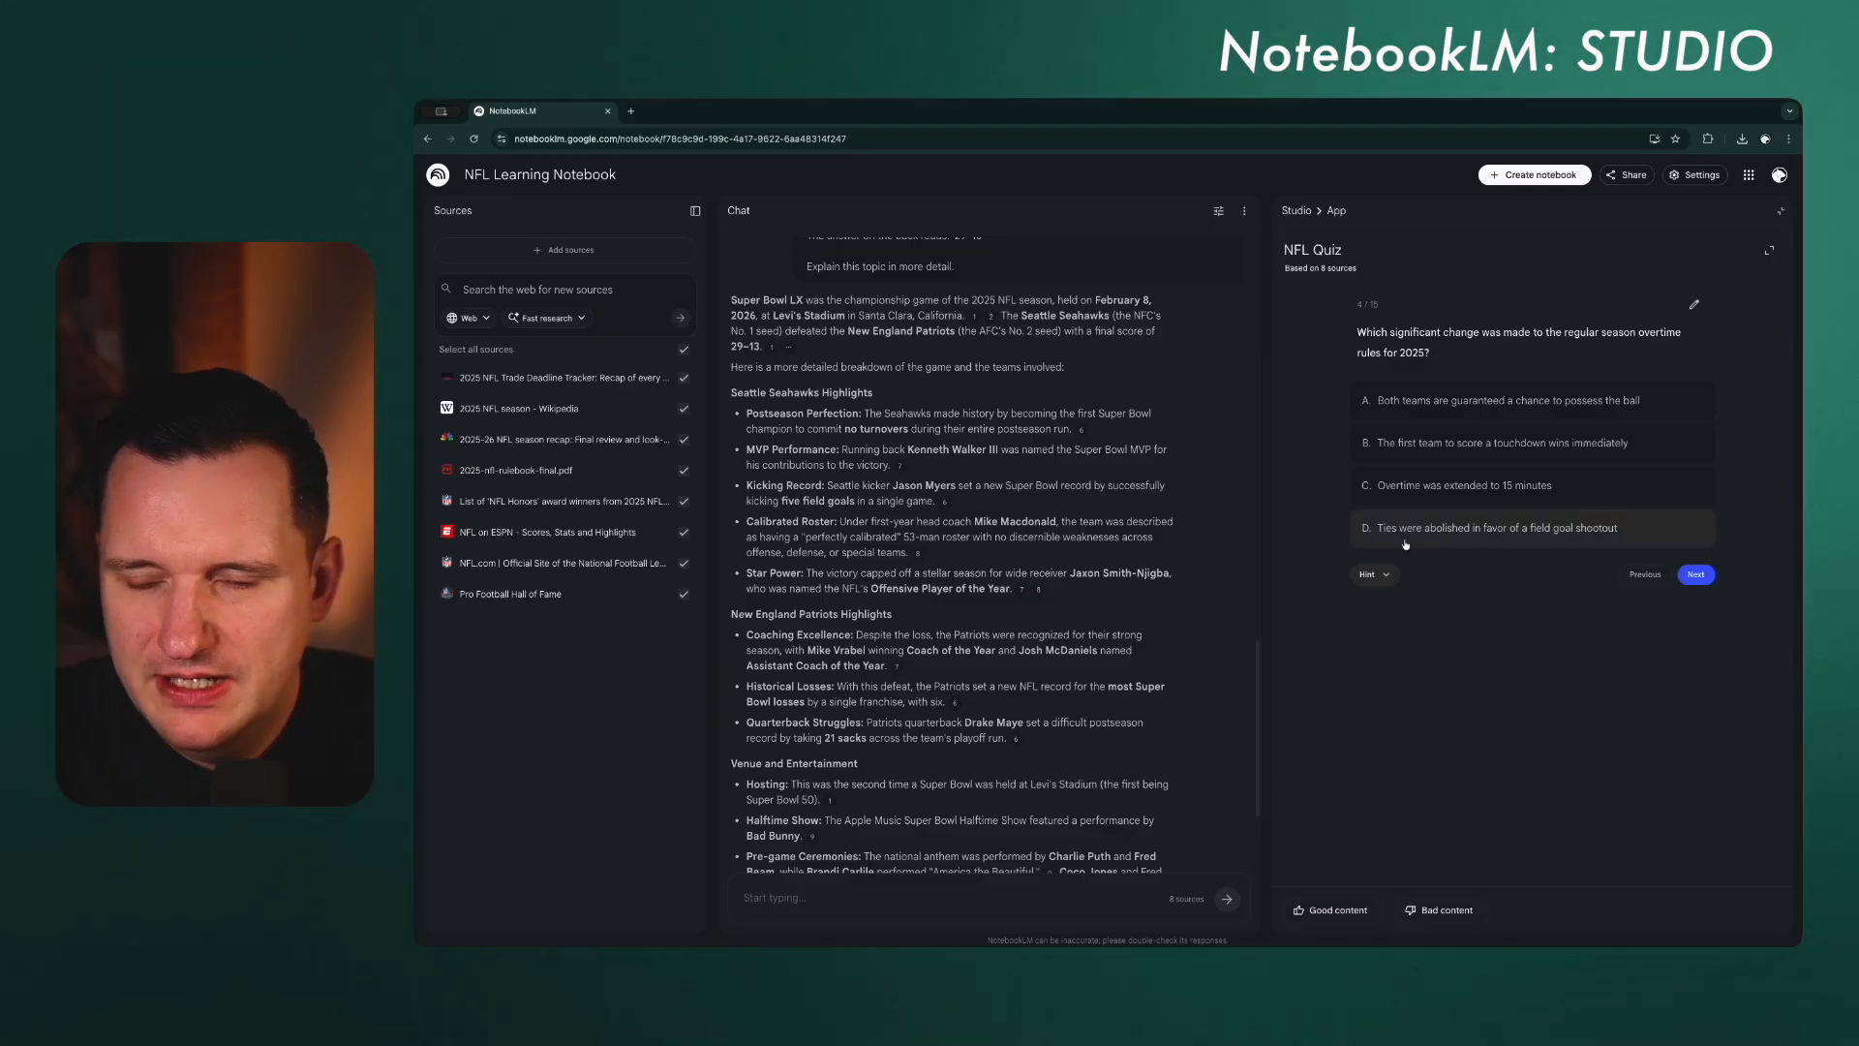
{"action": "left_click", "coordinate": [1538, 407]}
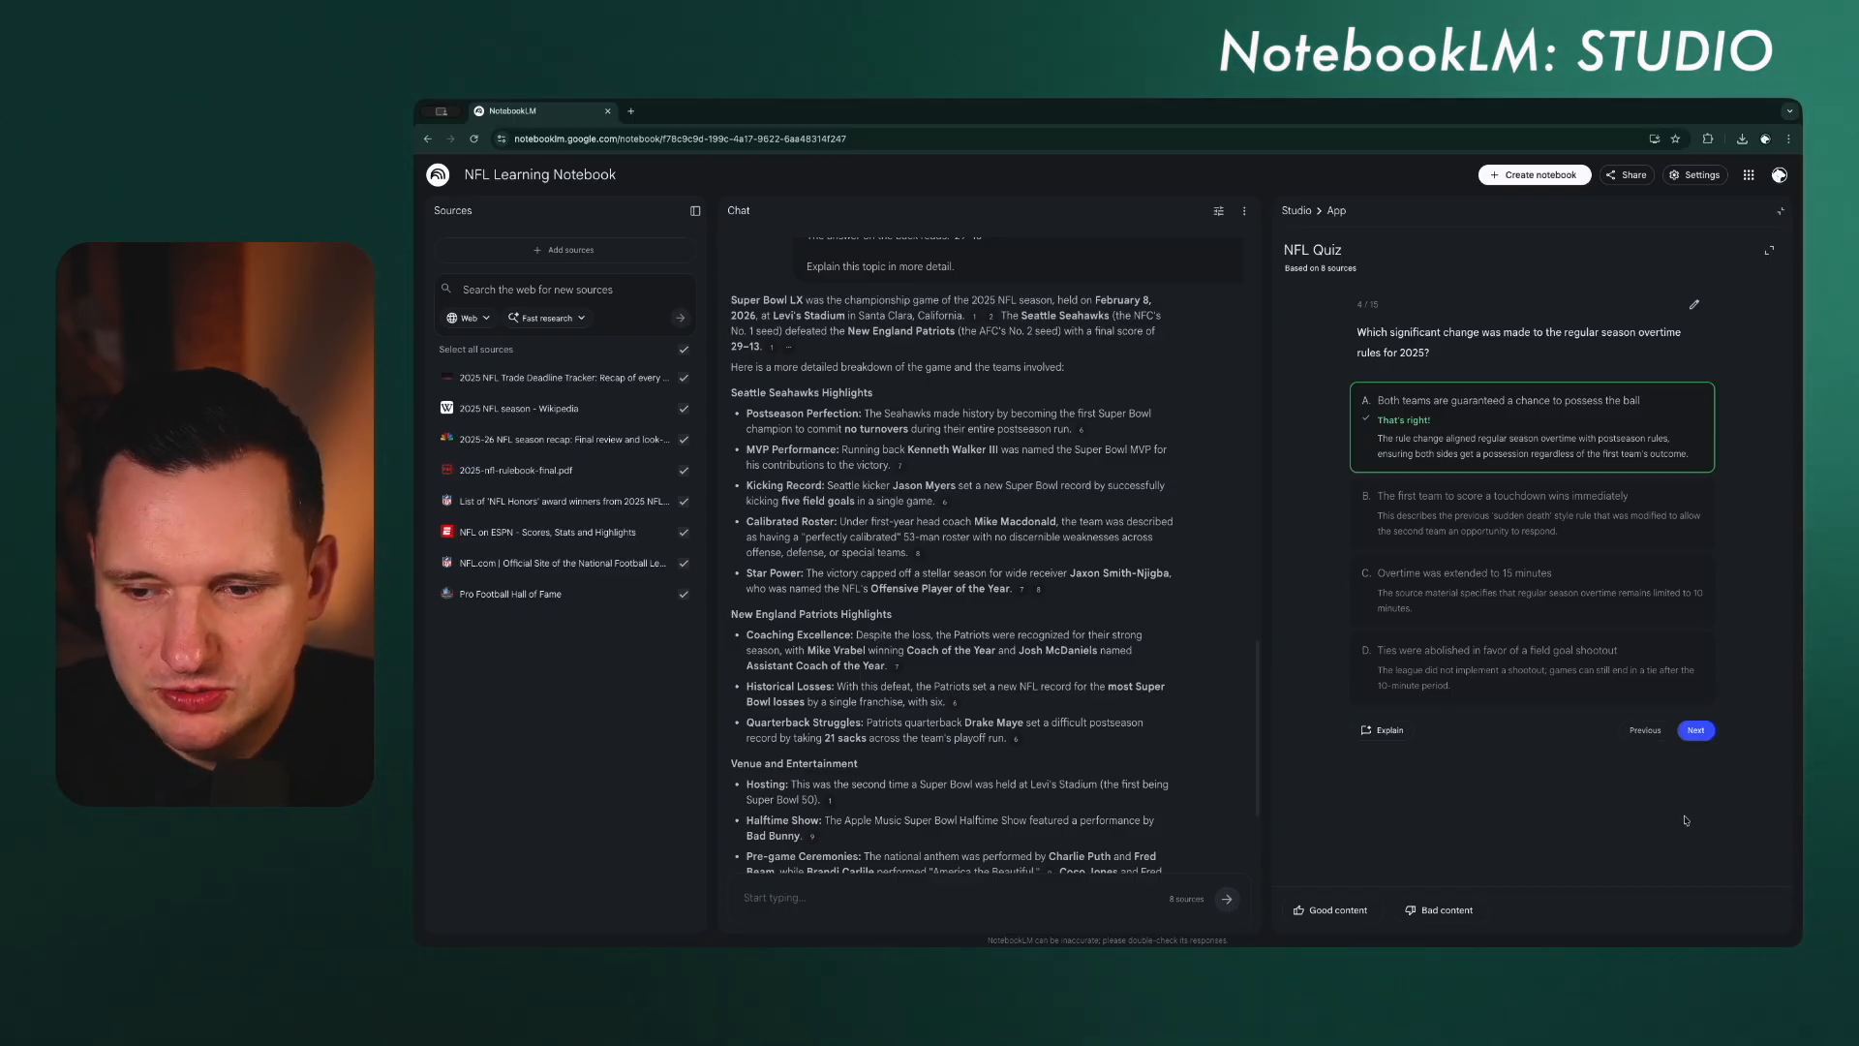
{"action": "left_click", "coordinate": [1297, 211]}
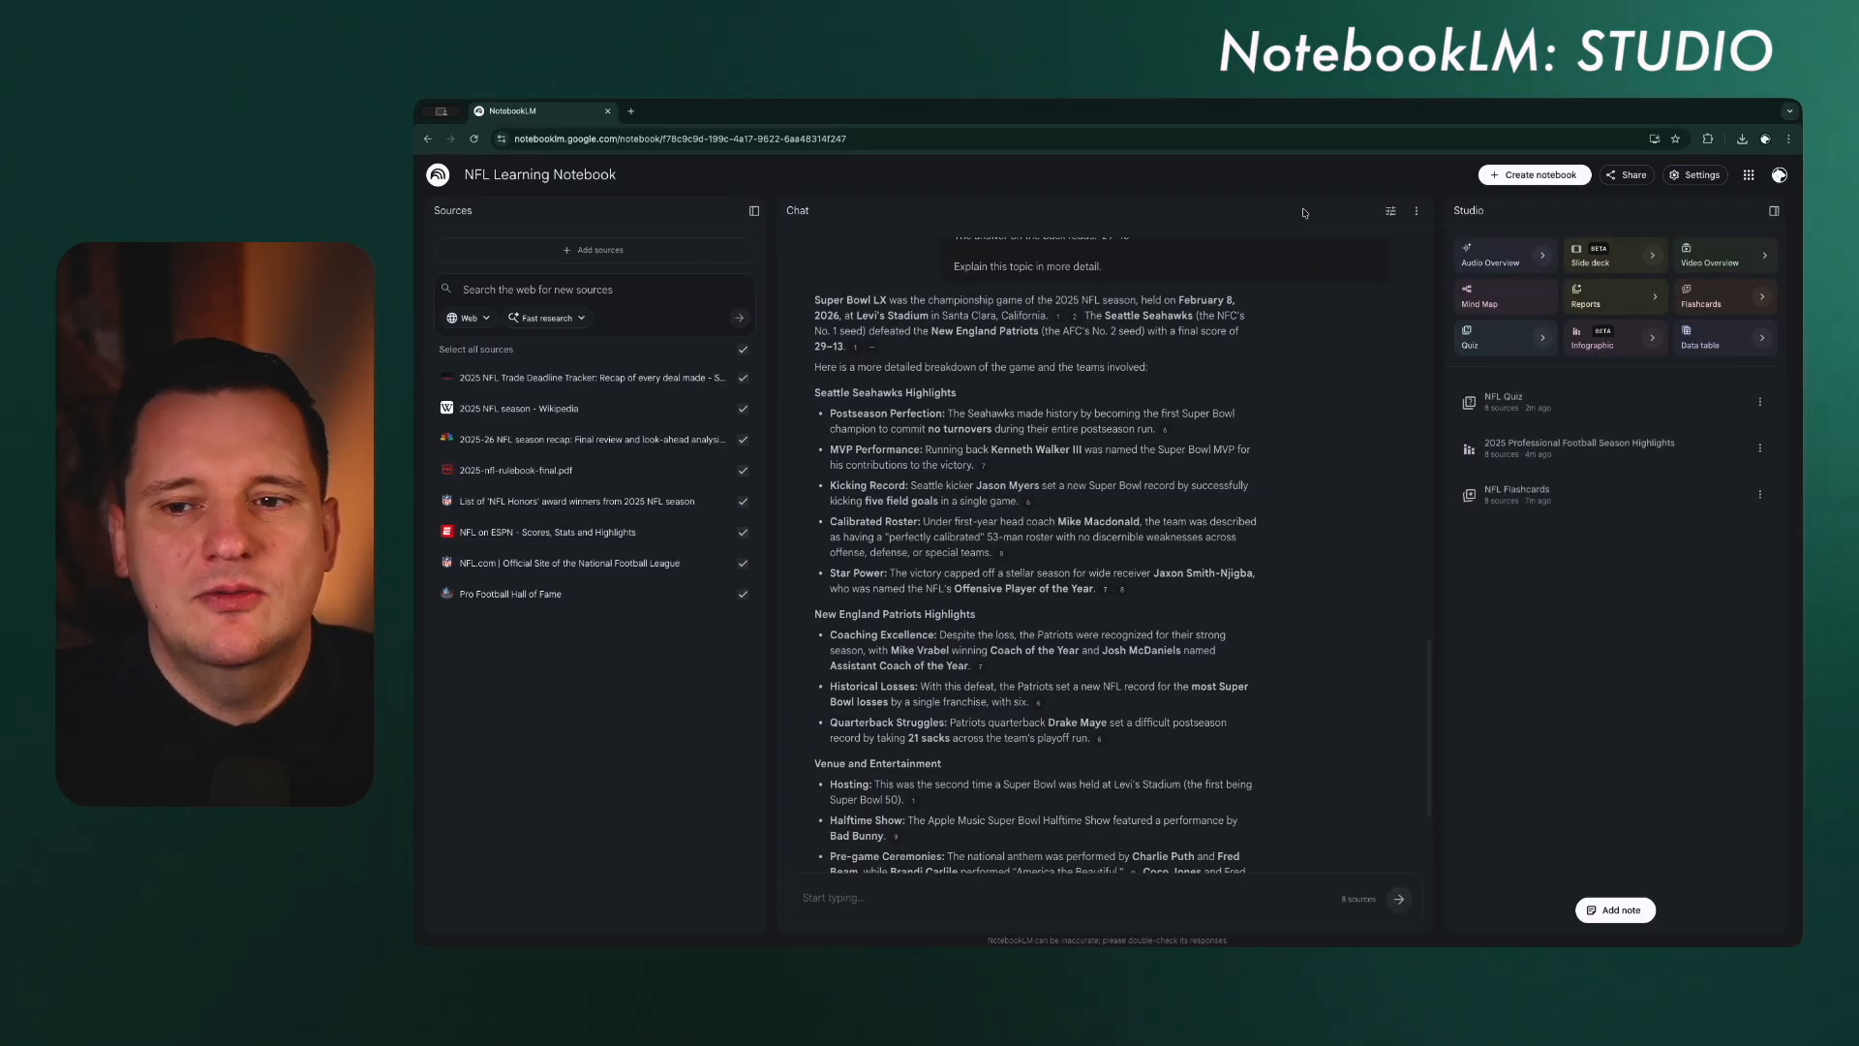